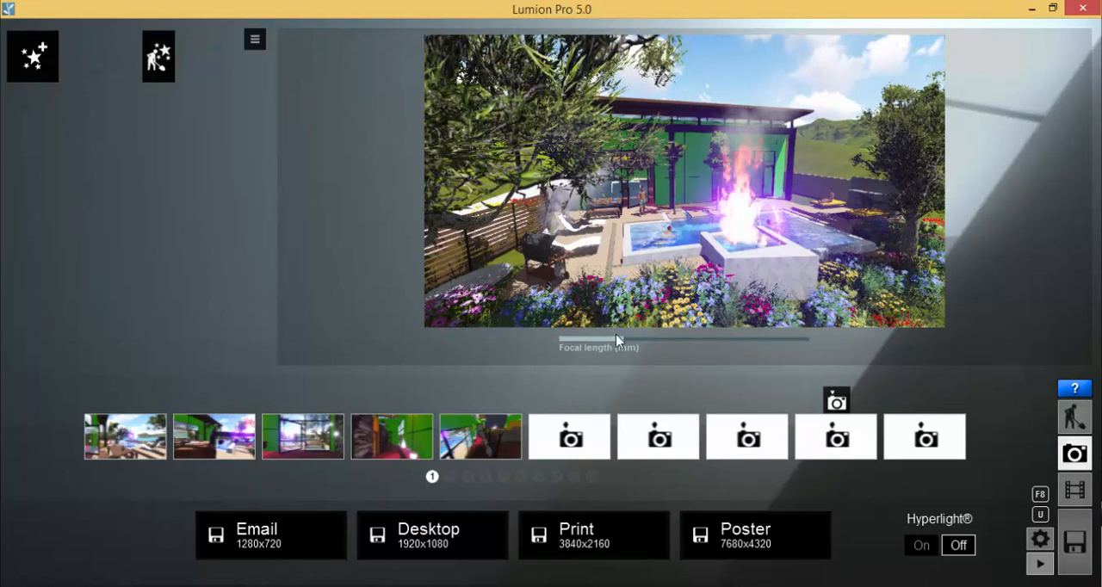
Try the camera's shortest and longest focal lengths, and settle on a moderate one that frames the house and pool
left_click_drag(616, 340, 517, 343)
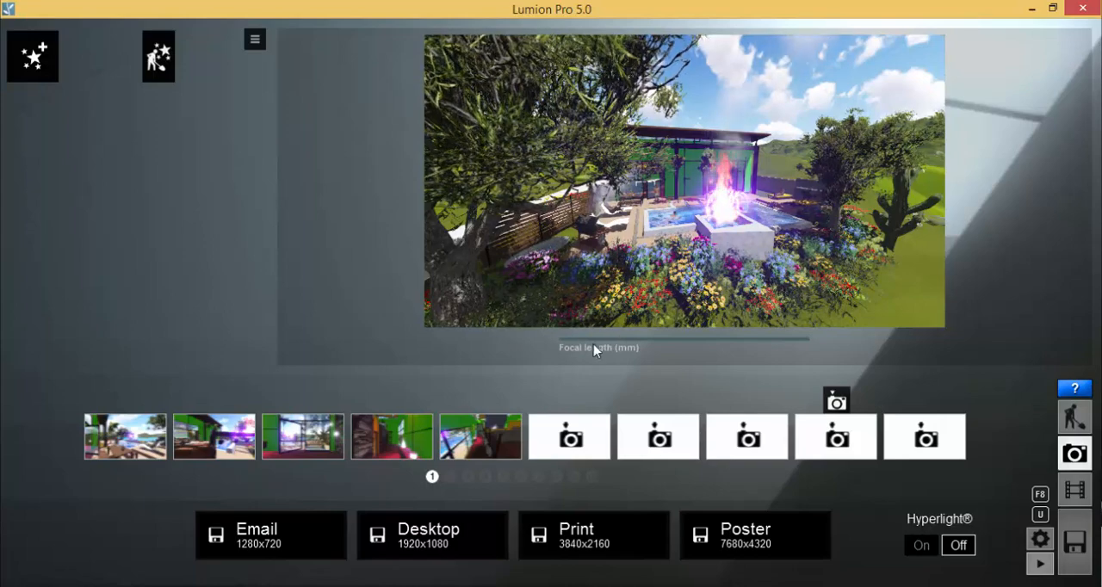
left_click_drag(593, 346, 887, 347)
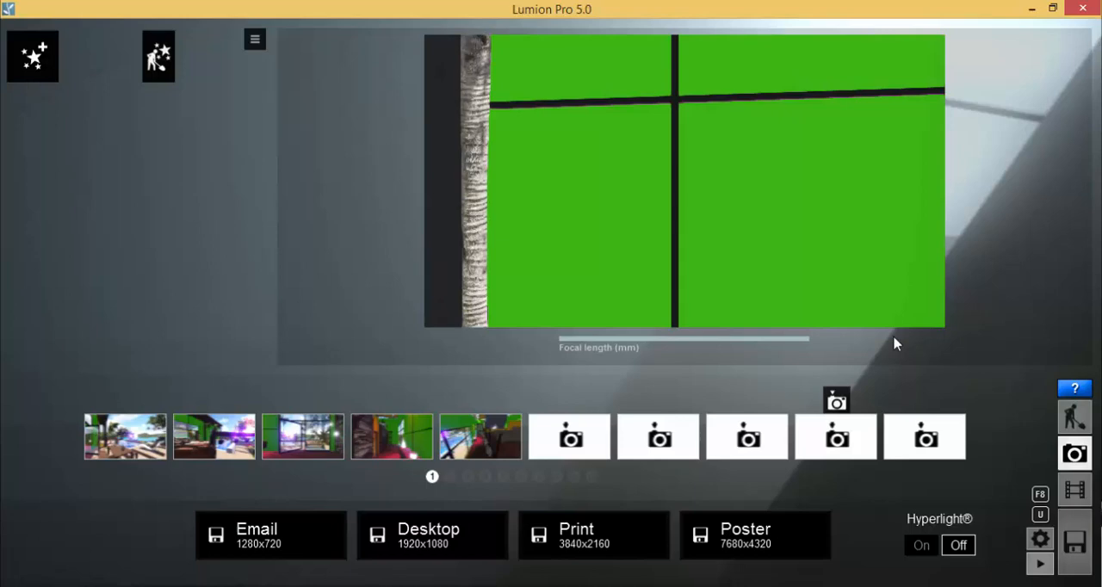
key("d")
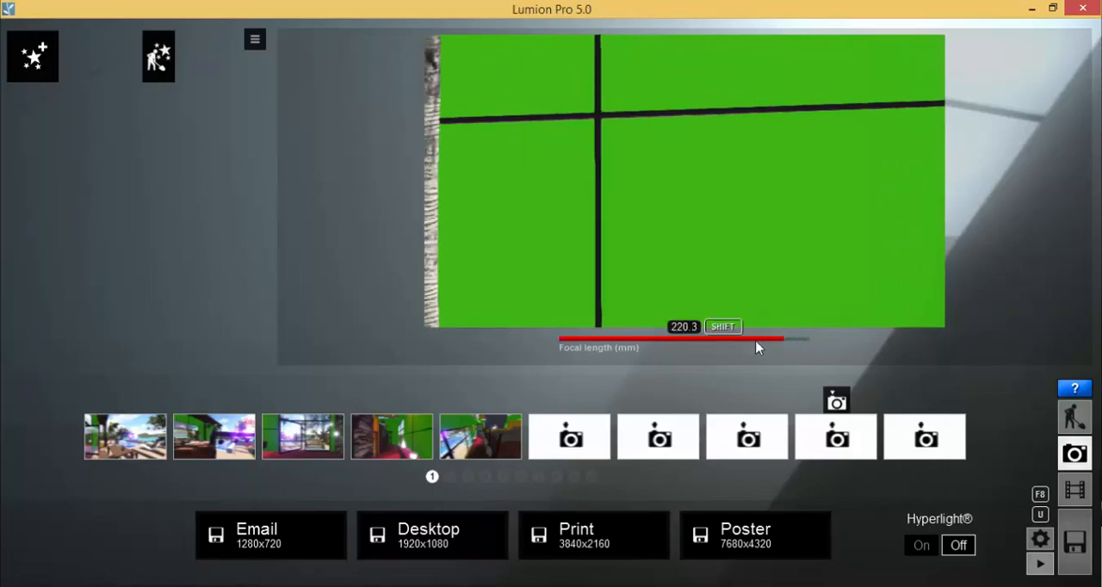
left_click_drag(756, 347, 565, 346)
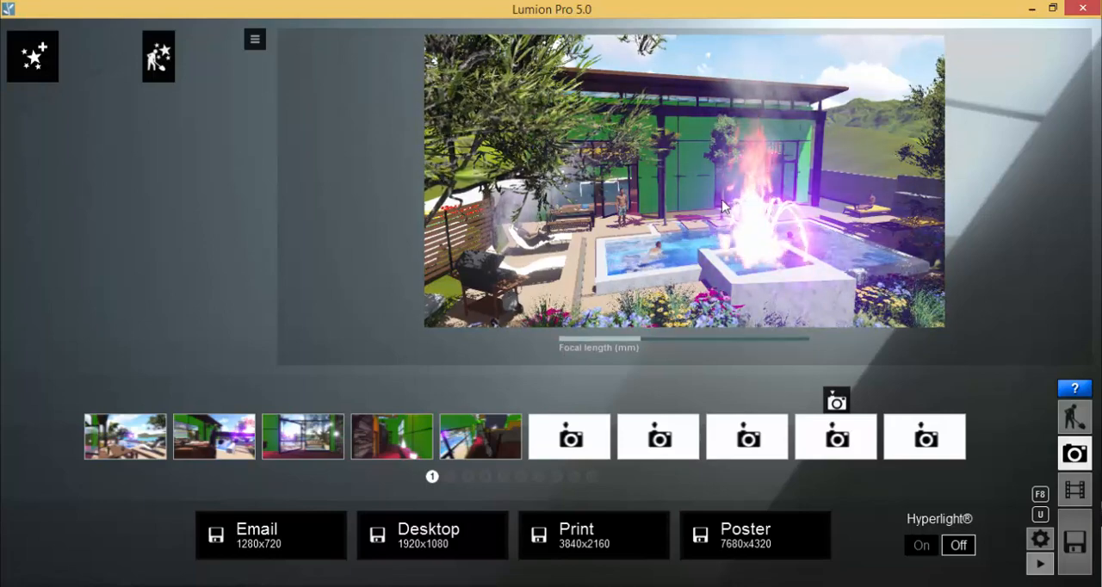
Tilt the camera up and down over the pool area to examine how the building's vertical lines lean
right_click_drag(732, 229, 728, 214)
right_click_drag(737, 86, 752, 127)
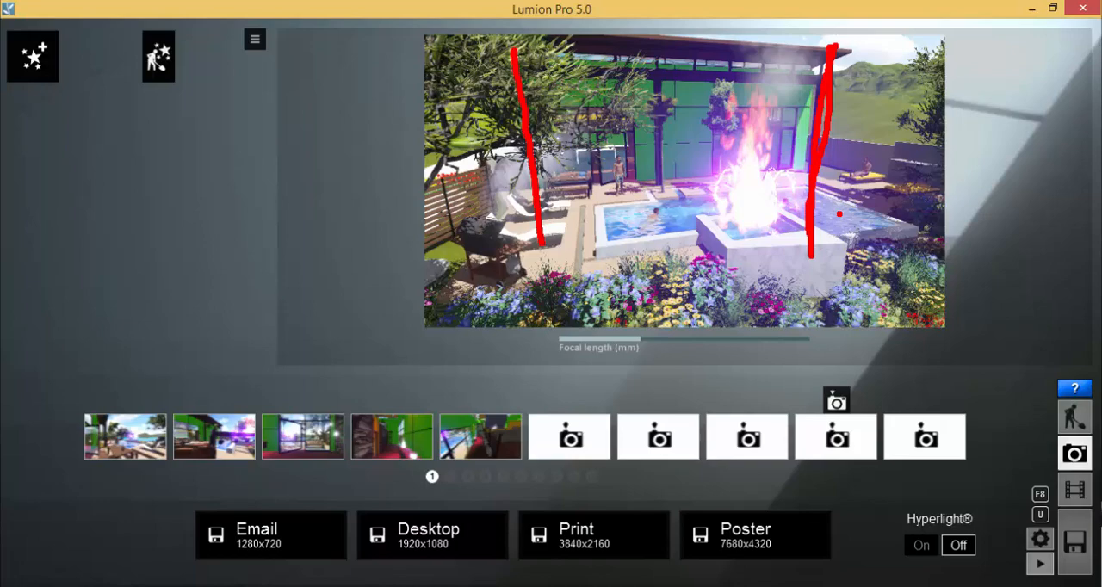
key("Escape")
right_click_drag(685, 135, 693, 237)
right_click_drag(779, 160, 785, 134)
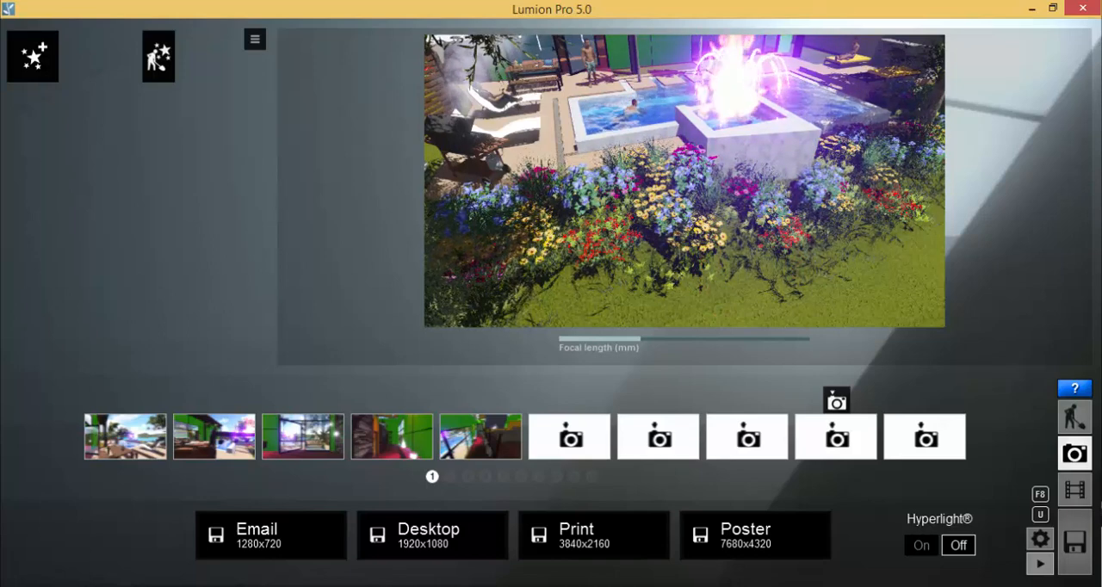
right_click_drag(646, 203, 641, 43)
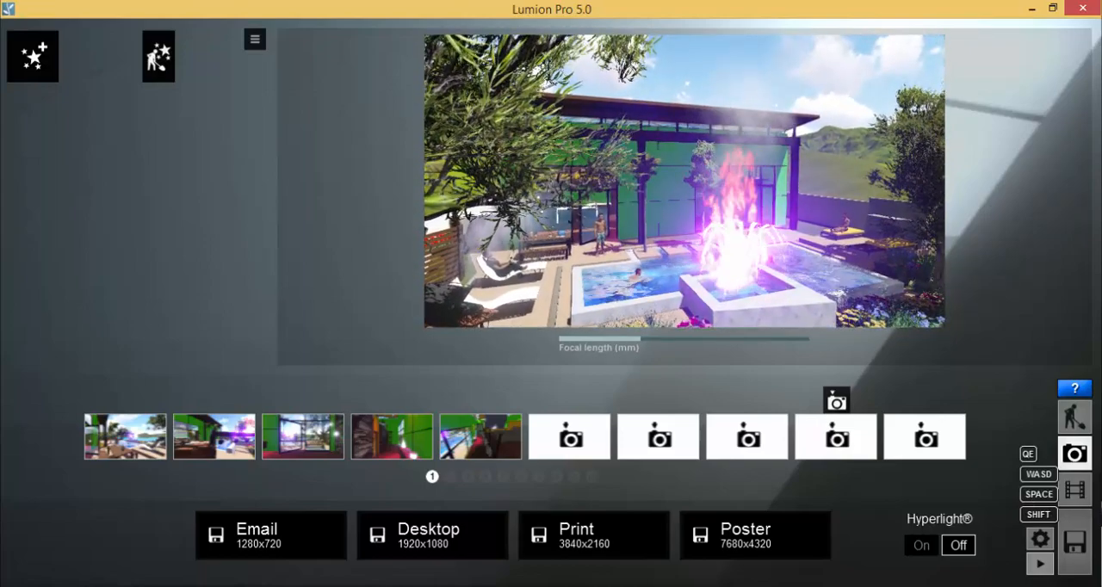
Lower and level the camera behind the flower bed, facing the pool and house, and store the view in the first camera slot
right_click_drag(747, 244, 728, 236)
key("e")
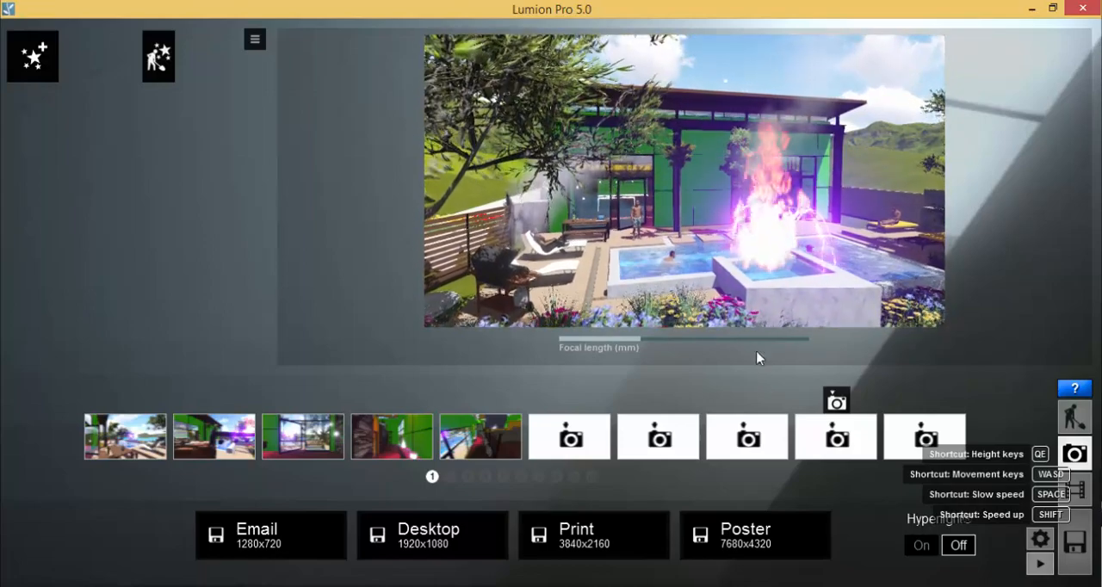
key("e")
key("e")
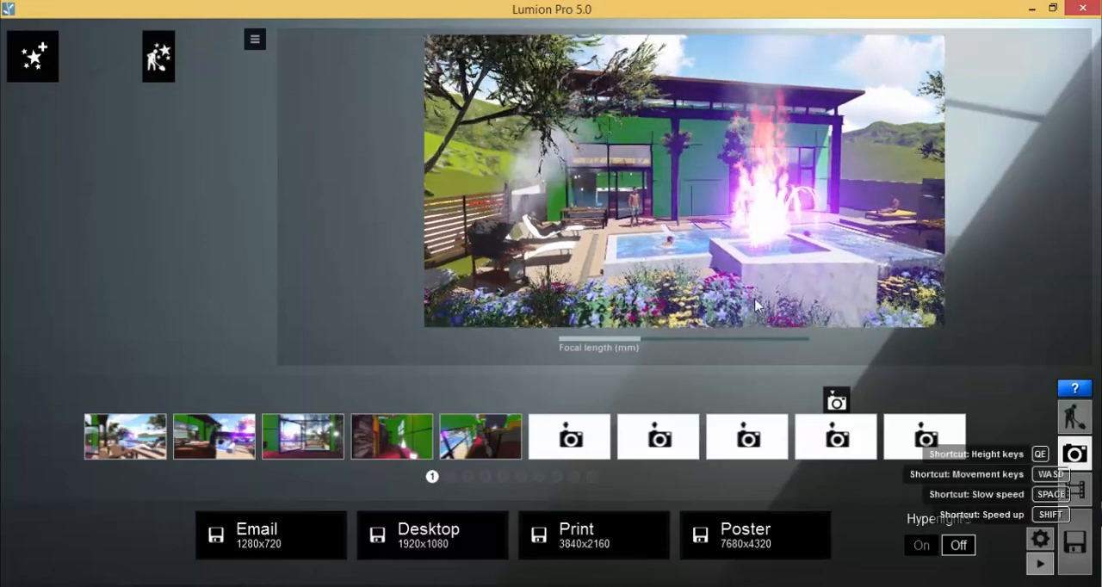
key("w")
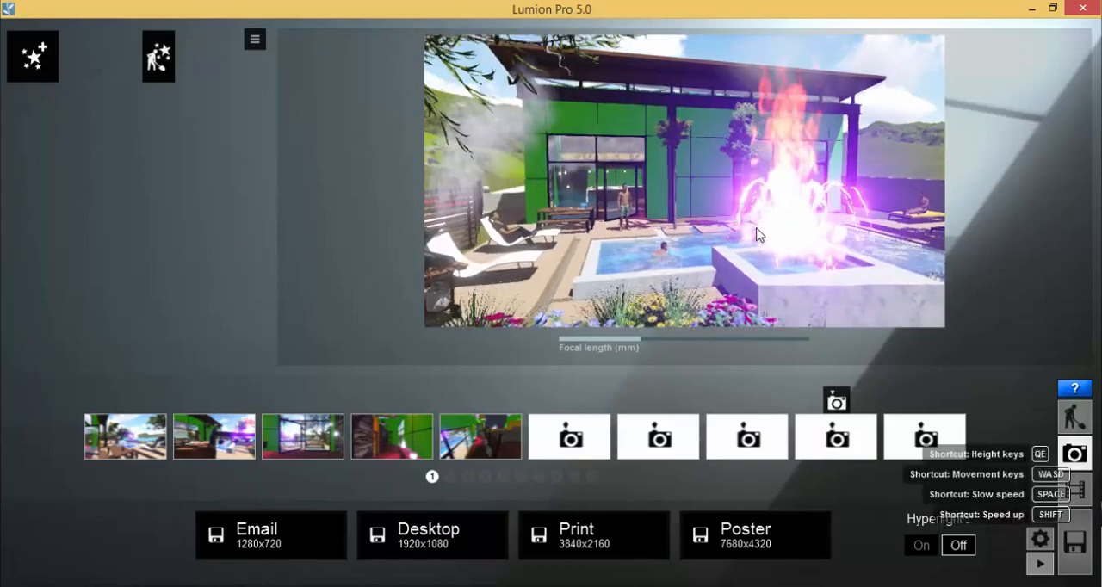
key("s")
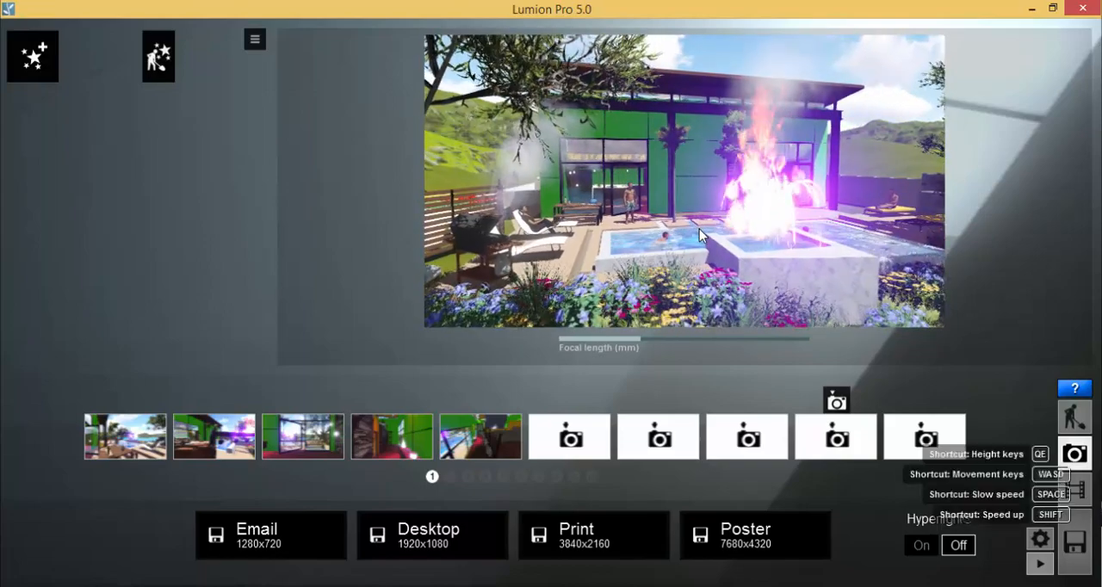
right_click_drag(482, 306, 472, 298)
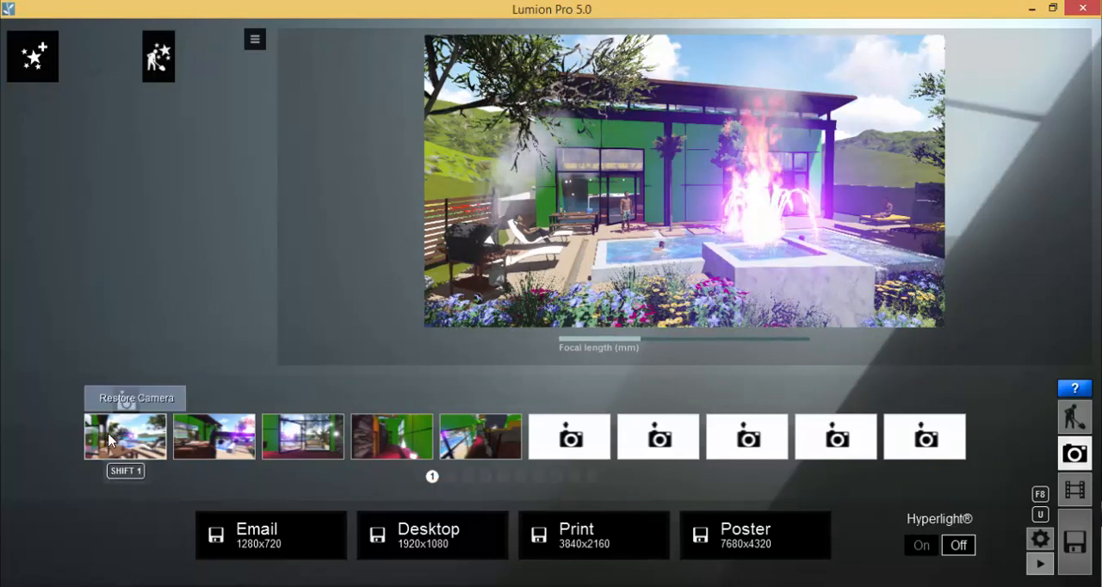
mouse_move(119, 452)
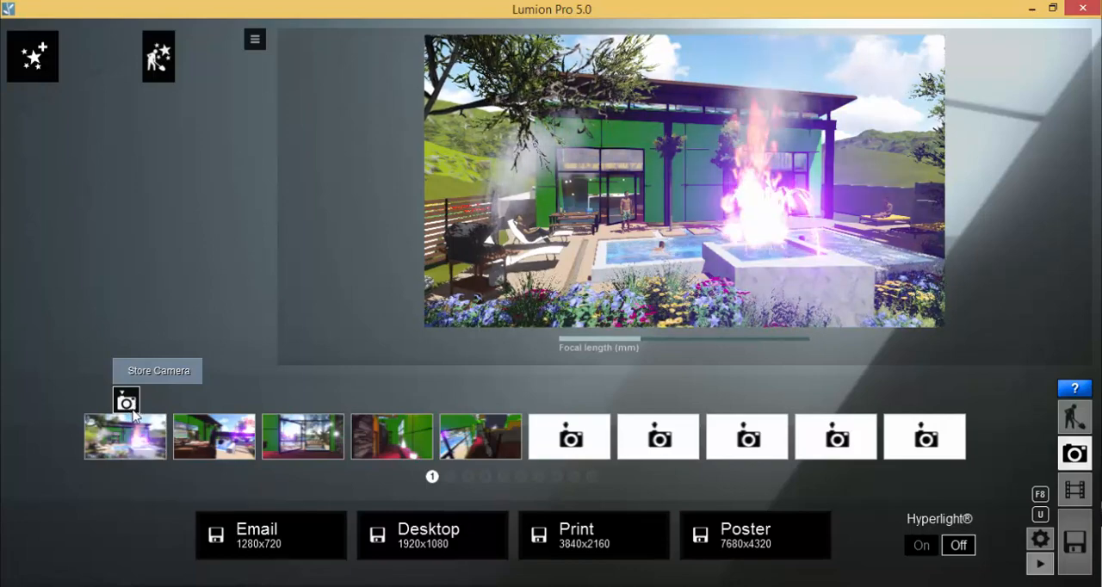
Fly the camera away to the poolside and restore the view stored in the first camera slot
right_click_drag(552, 208, 603, 209)
key("a")
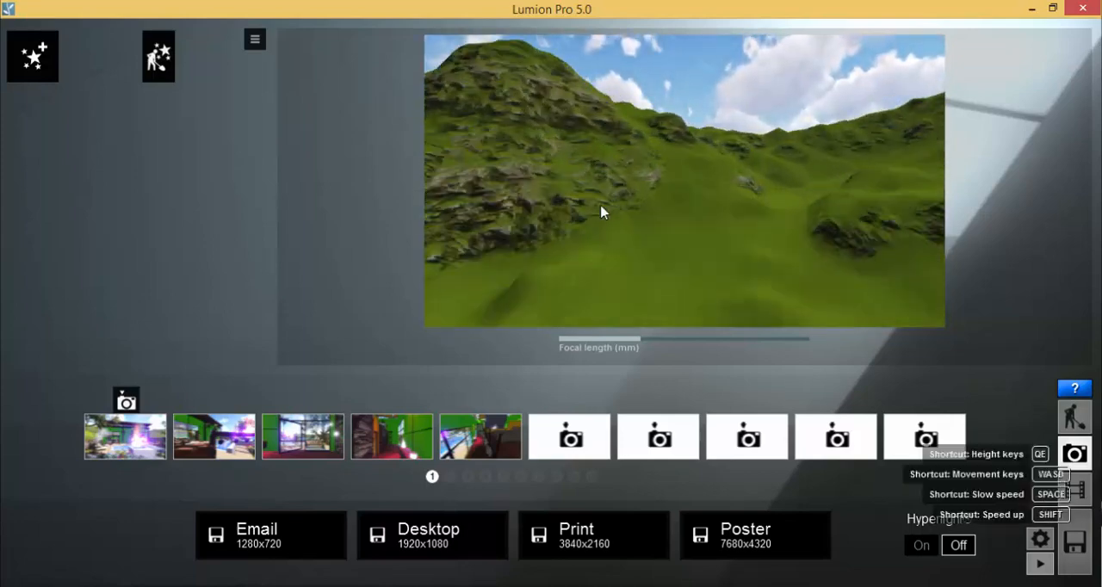
right_click_drag(603, 212, 594, 170)
key("w")
left_click(125, 434)
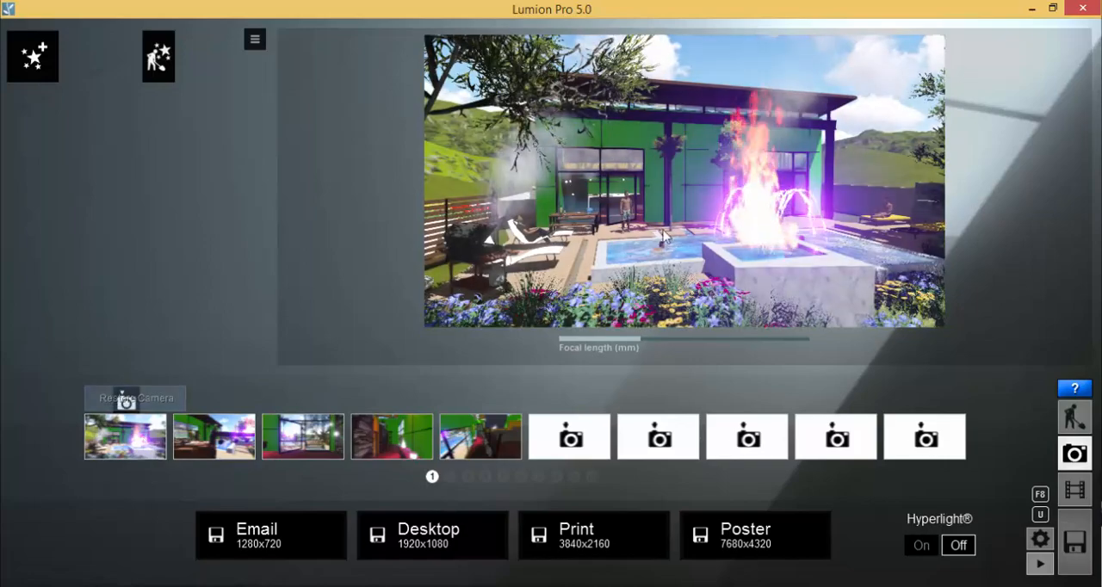
Fly the camera to the end of the pool beside the house, looking along the water toward the fountain
key("shift+w")
key("s")
right_click_drag(621, 222, 552, 203)
key("s")
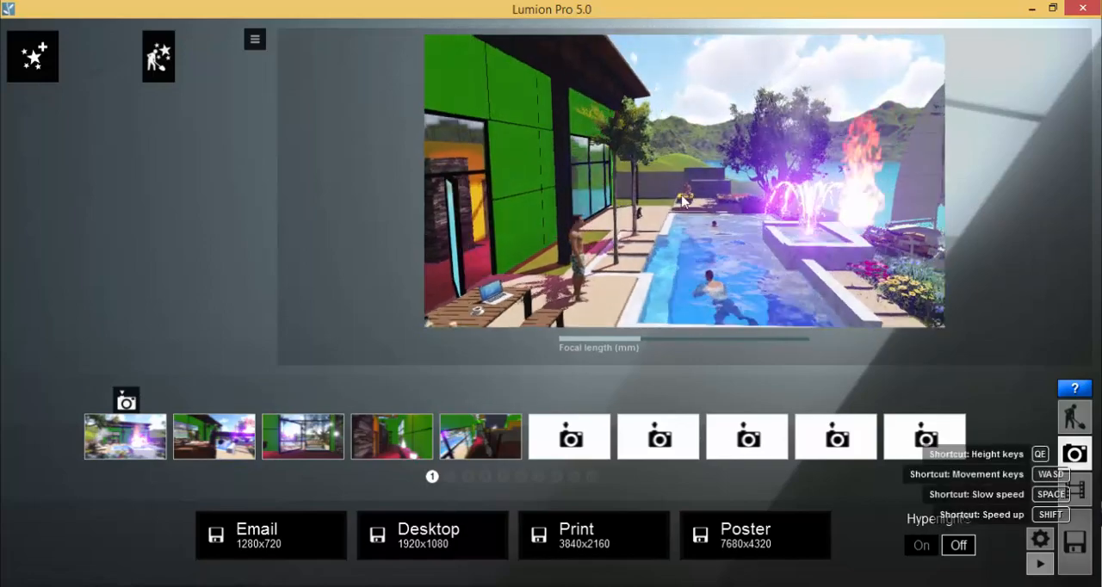
mouse_move(717, 196)
right_mouse_down()
mouse_move(716, 226)
mouse_move(716, 185)
right_mouse_up()
key("e")
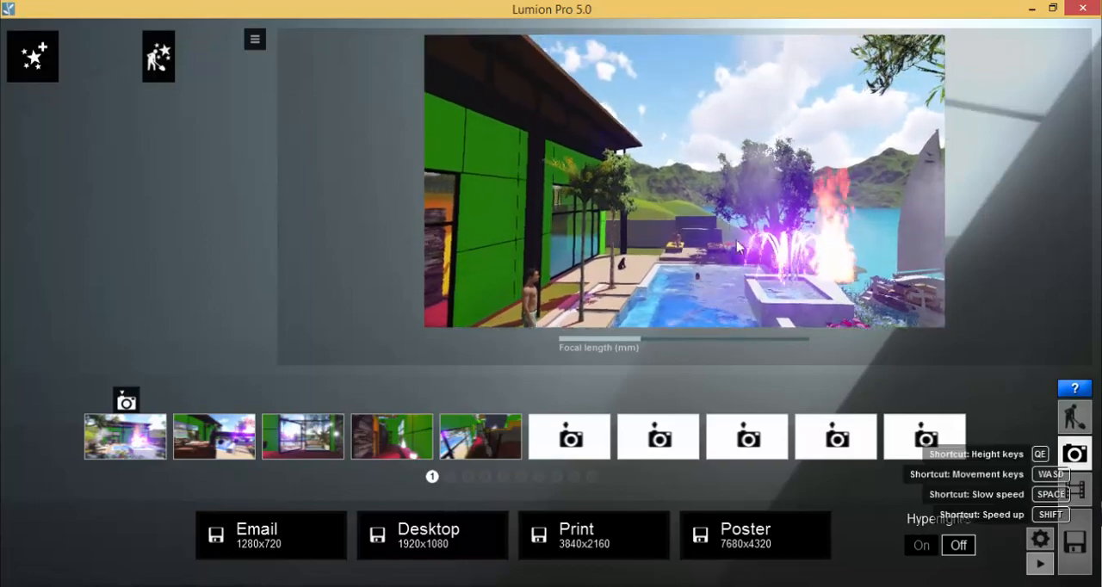
key("e")
key("w")
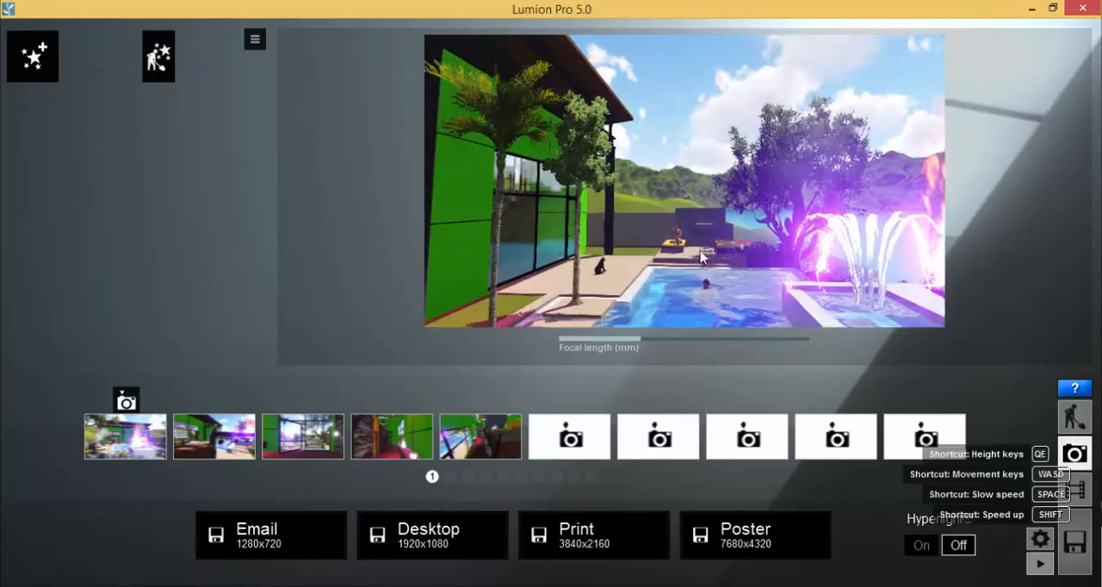
Back the camera up to include the standing man and swimmer, and store the poolside view in the second camera slot
right_click_drag(723, 295, 724, 311)
key("s")
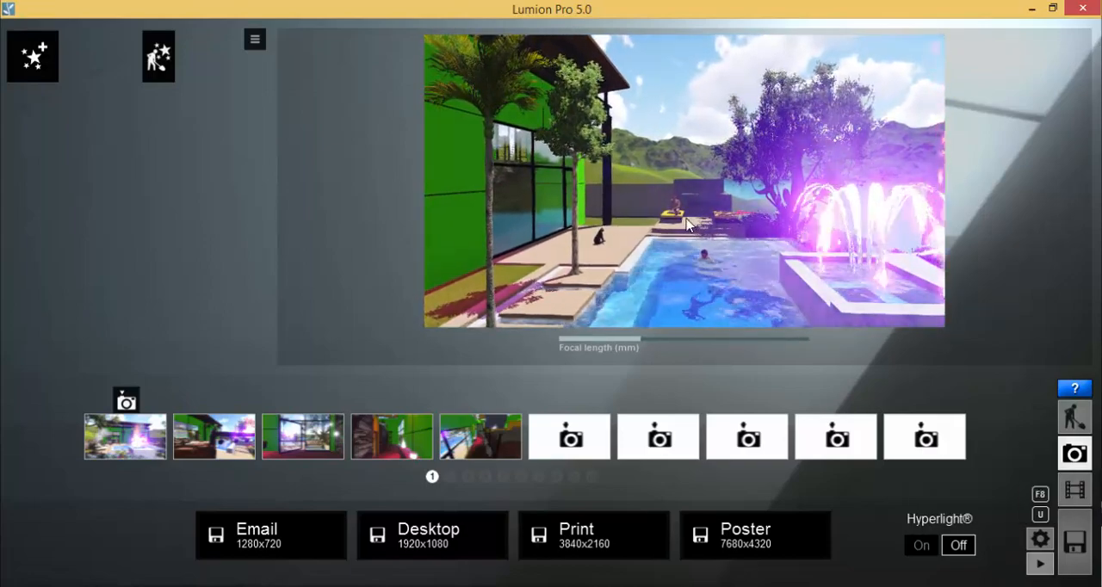
key("q")
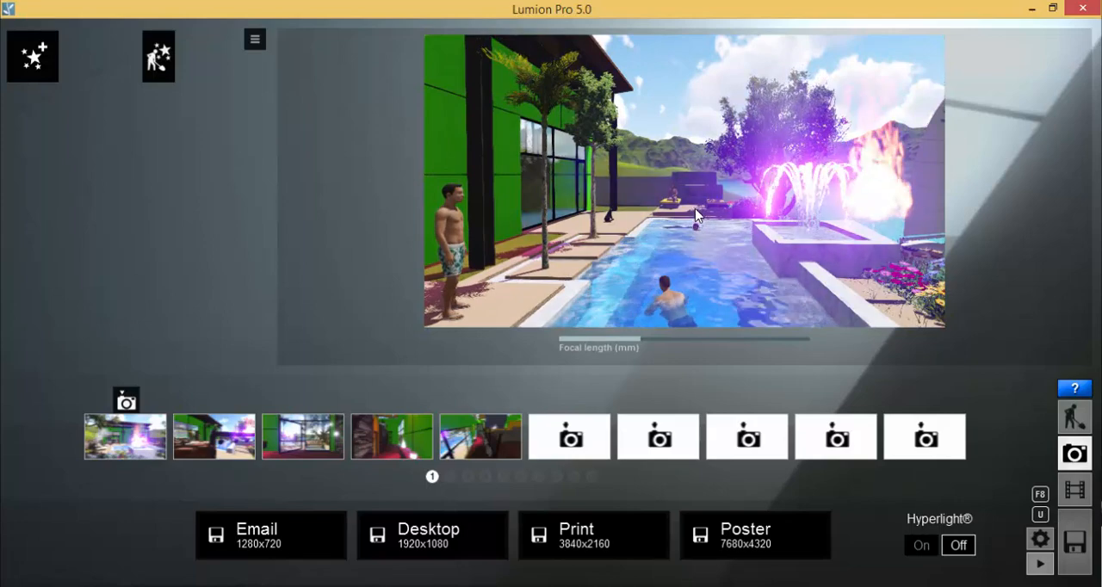
mouse_move(695, 212)
right_mouse_down()
mouse_move(695, 201)
mouse_move(712, 203)
right_mouse_up()
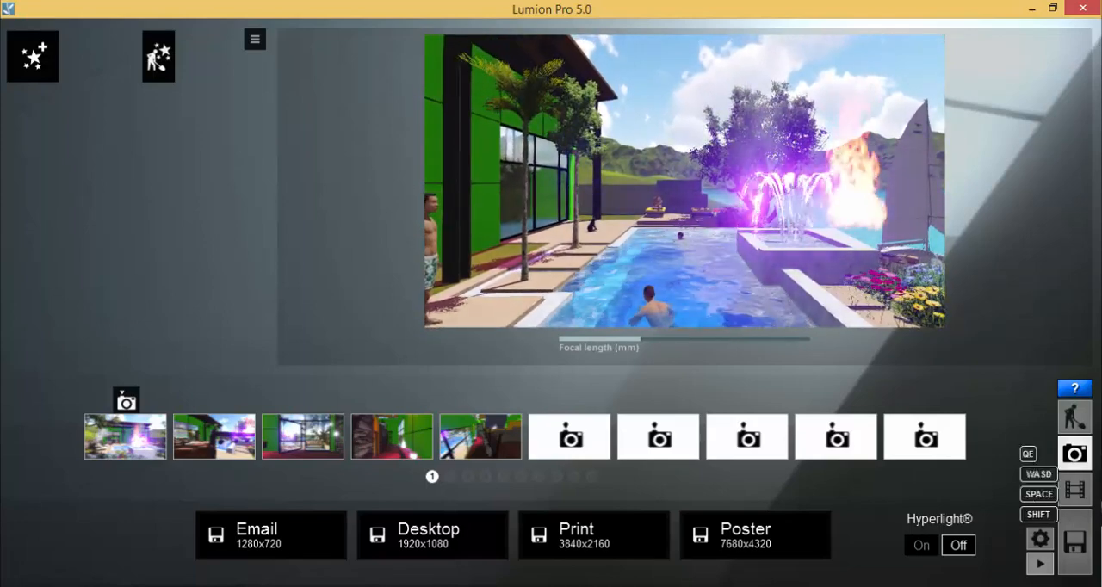
mouse_move(711, 203)
right_mouse_down()
mouse_move(727, 199)
mouse_move(690, 207)
right_mouse_up()
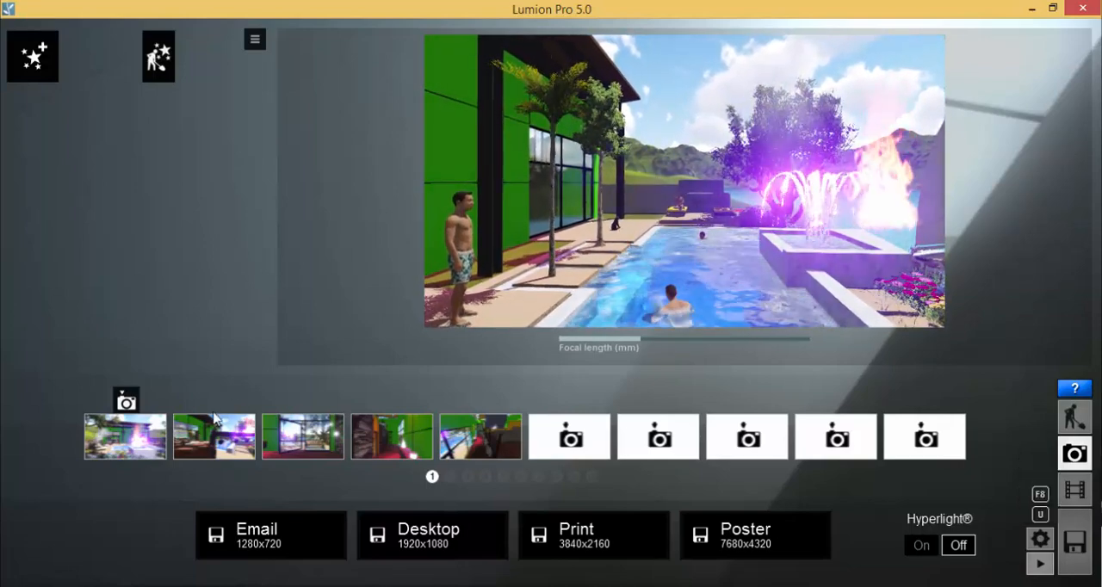
mouse_move(216, 402)
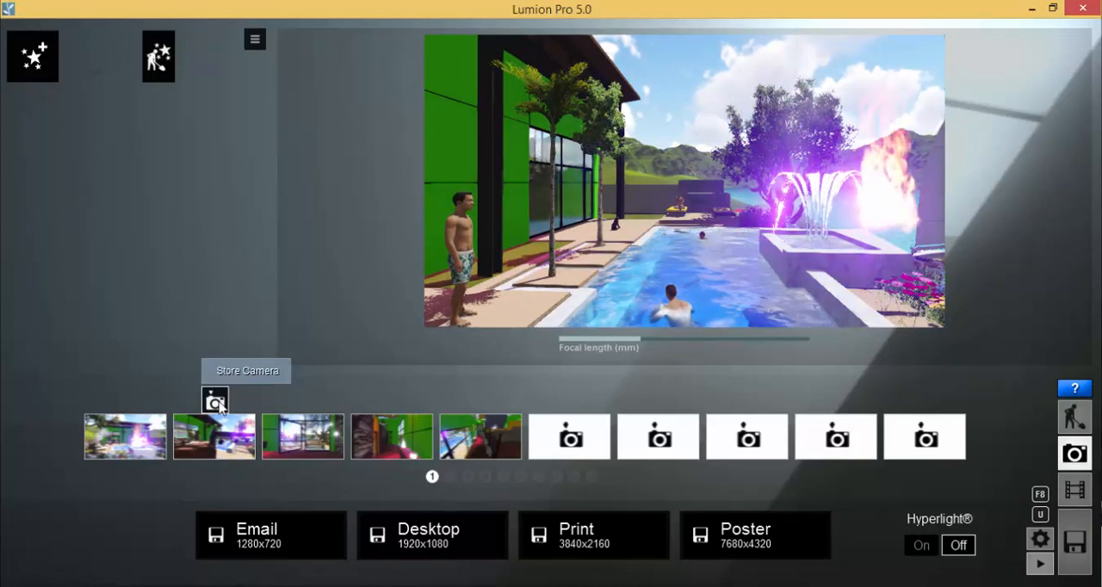
left_click(215, 401)
Restore the second stored camera, turn it toward the fountain, lake and barbecue, and store that view in the third slot
right_click_drag(579, 226, 606, 245)
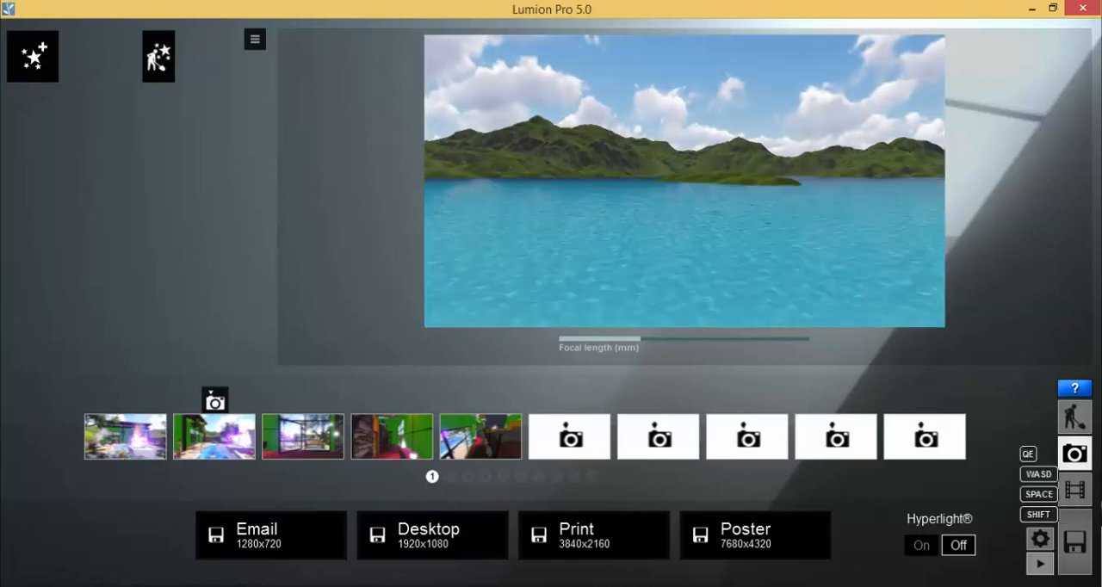
right_click_drag(606, 243, 603, 242)
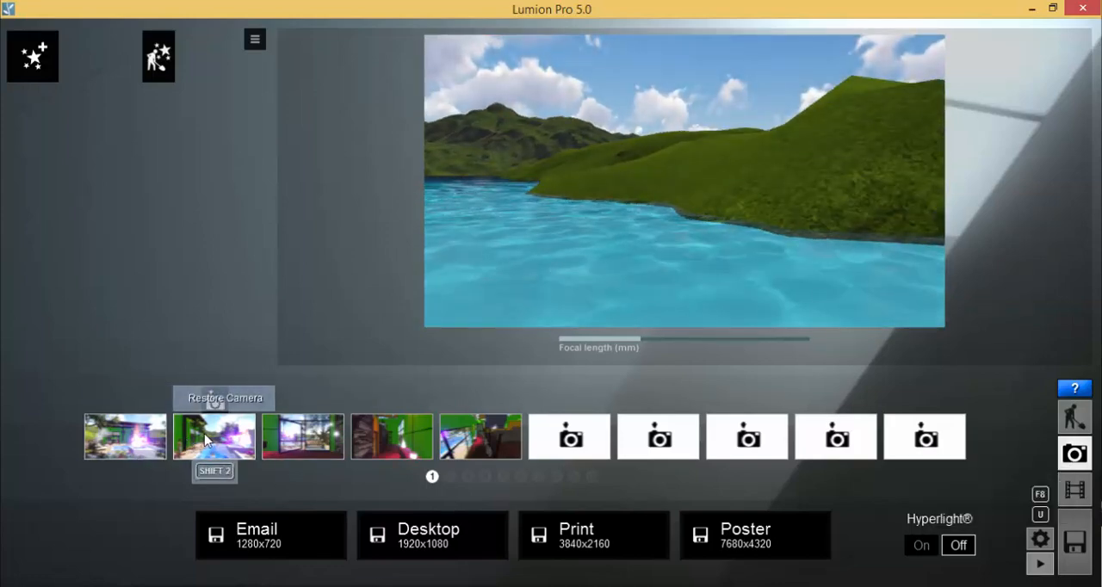
left_click(212, 400)
right_click_drag(601, 229, 608, 232)
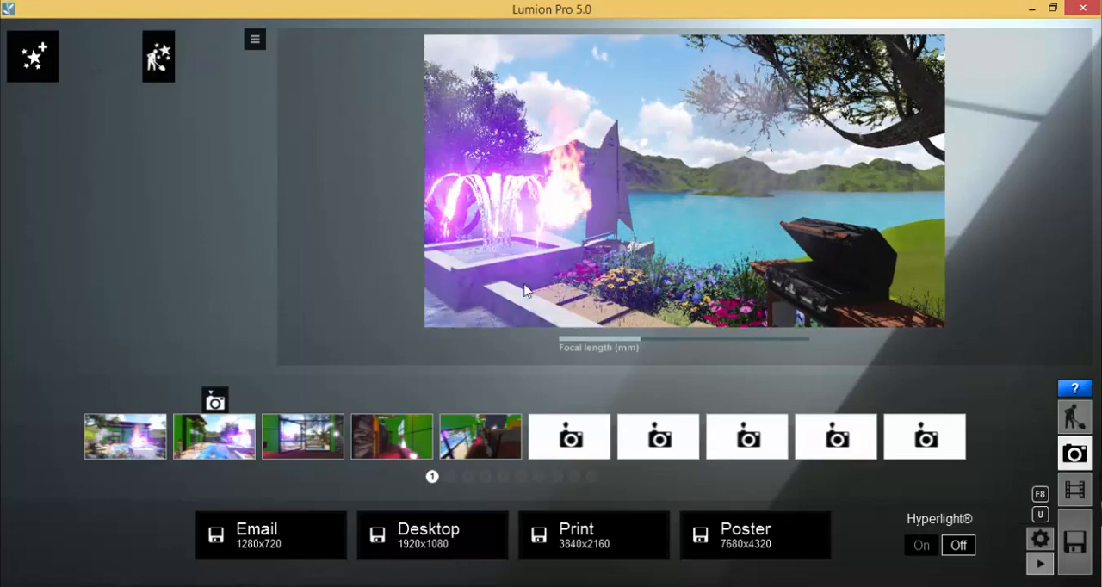
left_click(303, 401)
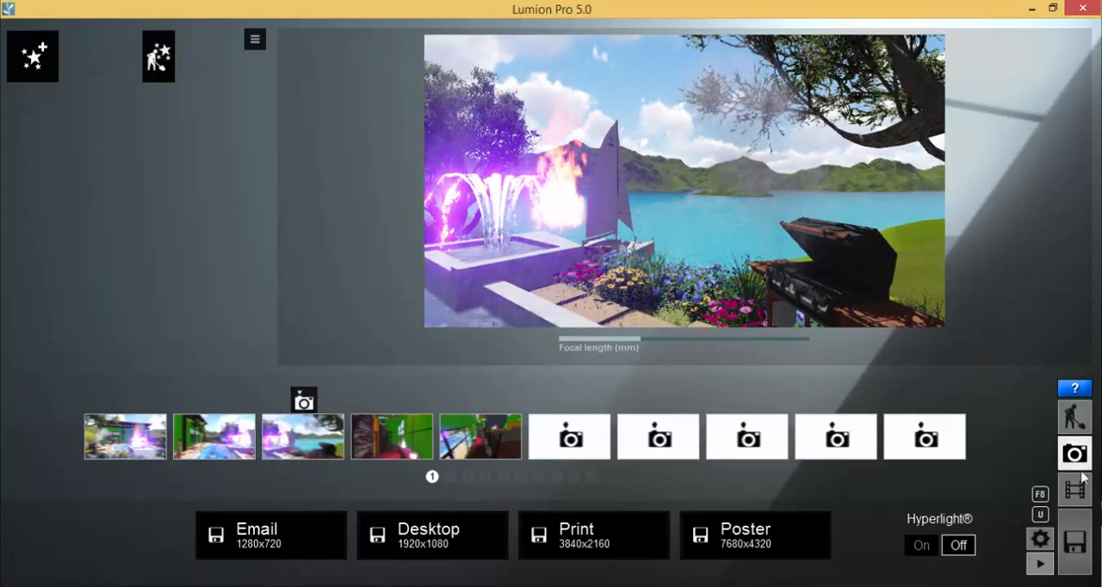
In Build mode, move the fire effect into the middle of the fountain basin and return to Photo mode
left_click(1074, 418)
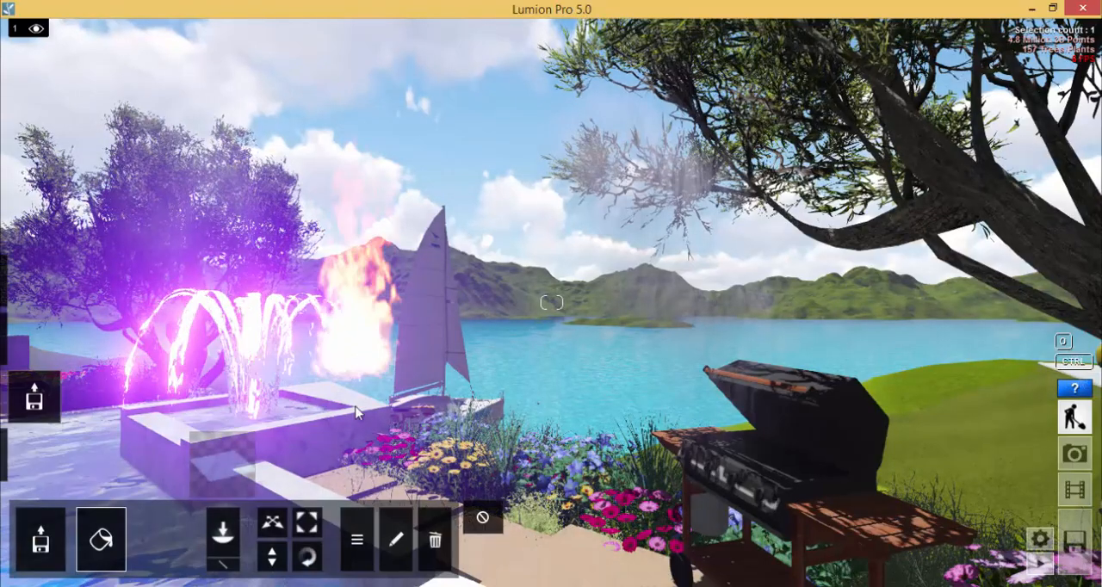
left_click(272, 522)
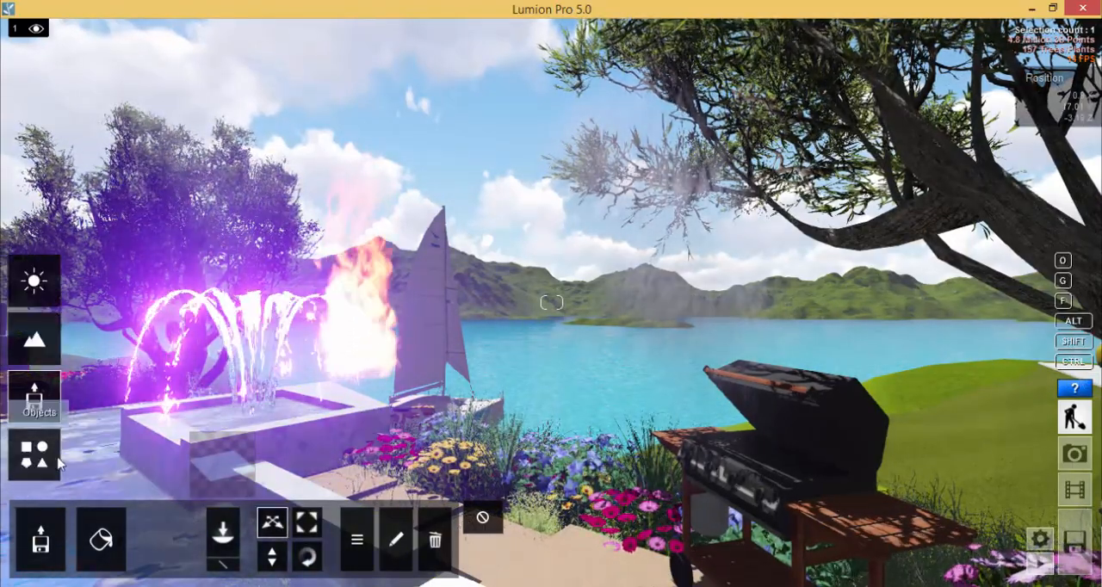
left_click(35, 398)
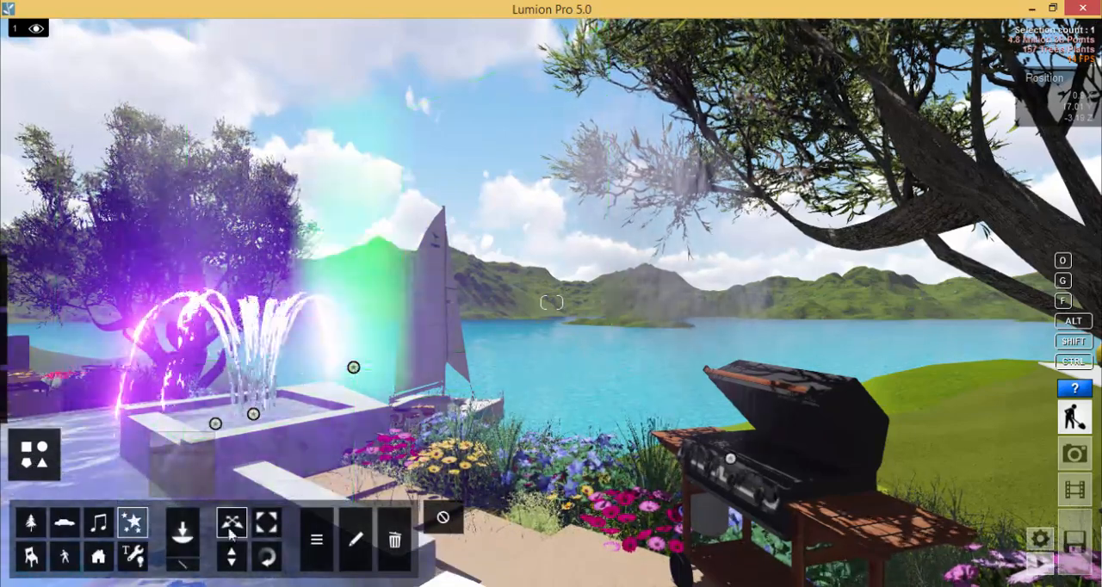
left_click_drag(353, 368, 253, 414)
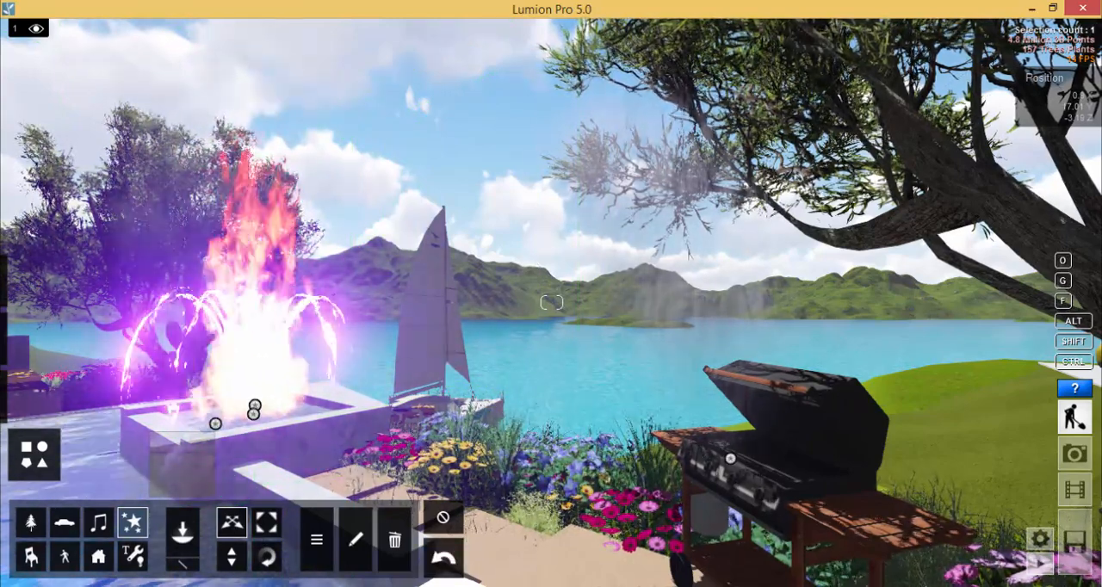
left_click(1074, 454)
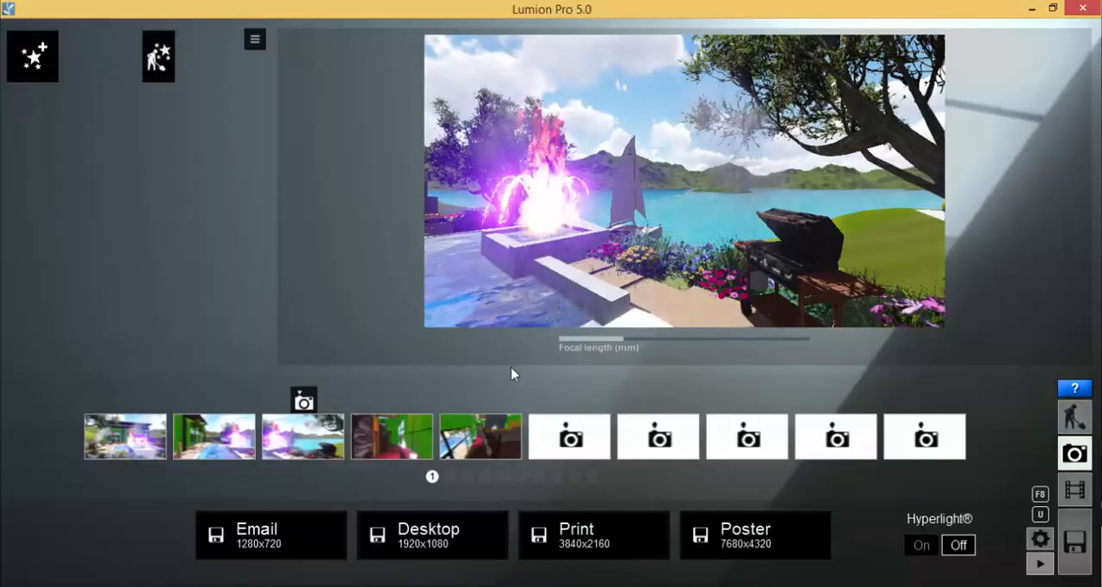
Move the camera inside the house to face the stone fireplace and television, and store the view in the fourth slot
right_click_drag(677, 177, 568, 177)
key("a")
right_click_drag(905, 169, 370, 145)
key("a")
right_click_drag(482, 146, 389, 142)
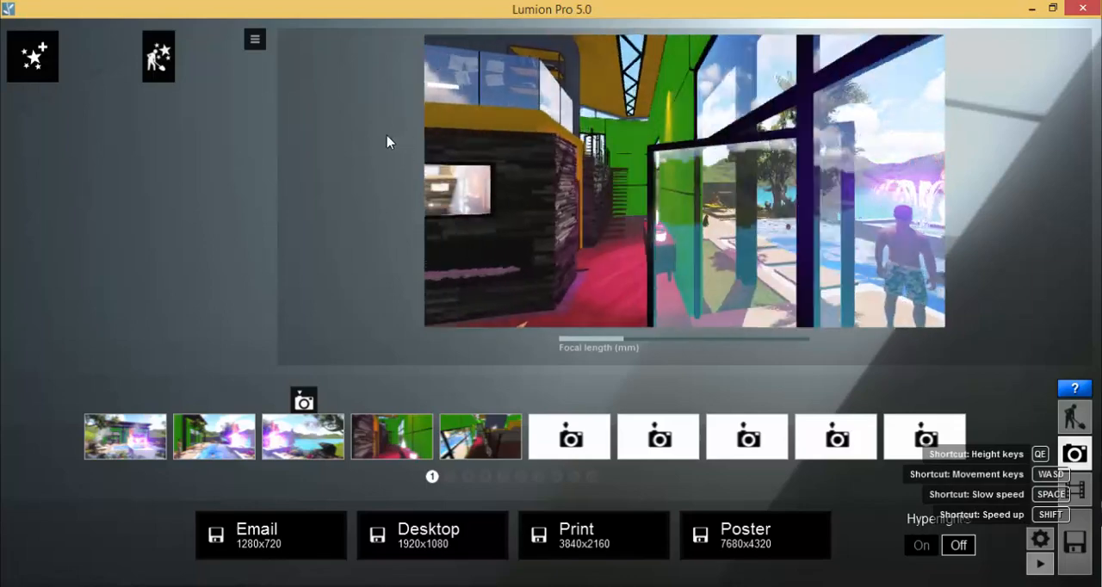
key("a")
right_click_drag(592, 192, 551, 193)
right_click_drag(637, 198, 787, 229)
key("d")
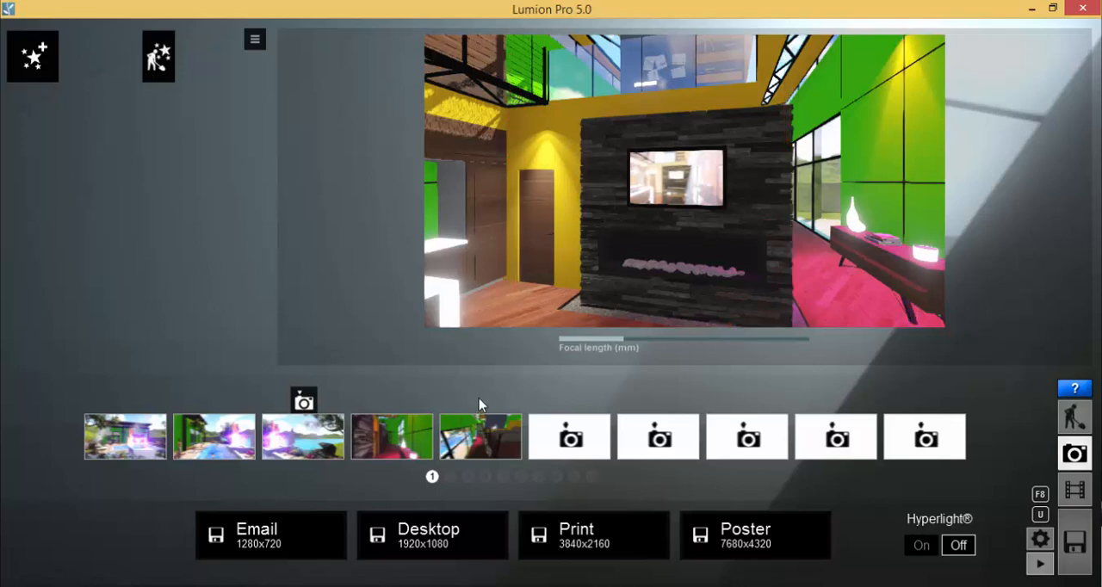
left_click(393, 402)
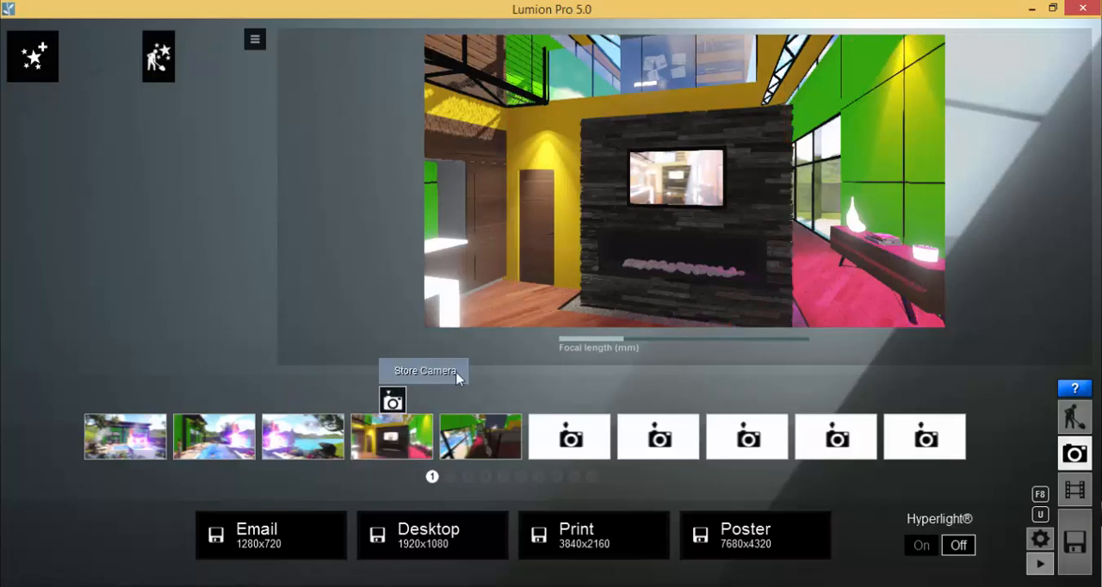
Turn the camera toward the kitchen island with its pendant lights, and store that view in the sixth and fifth camera slots
right_click_drag(652, 176, 678, 113)
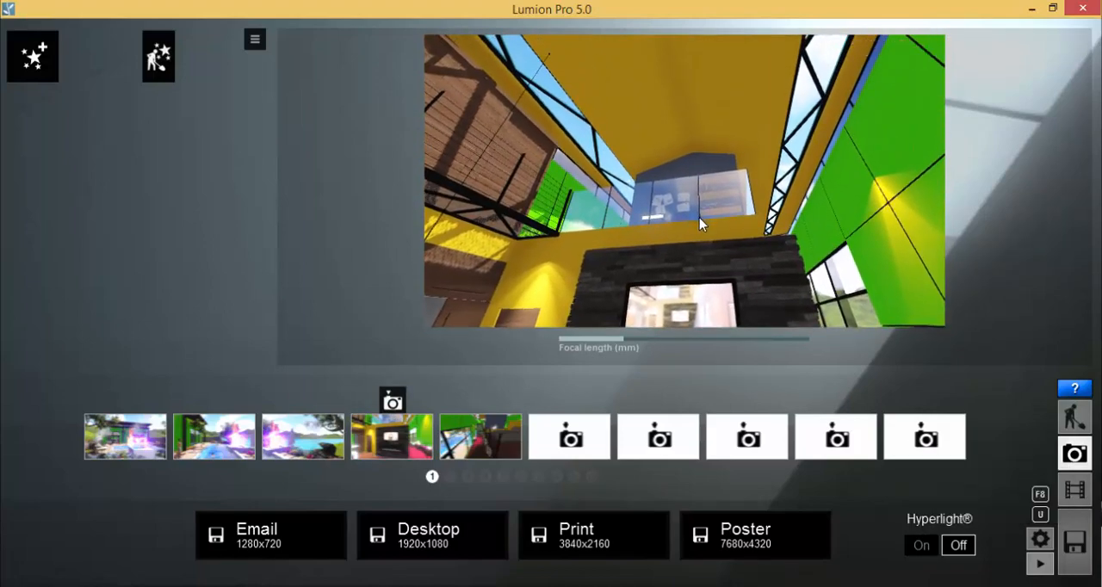
right_click_drag(699, 217, 654, 310)
right_click_drag(801, 155, 745, 260)
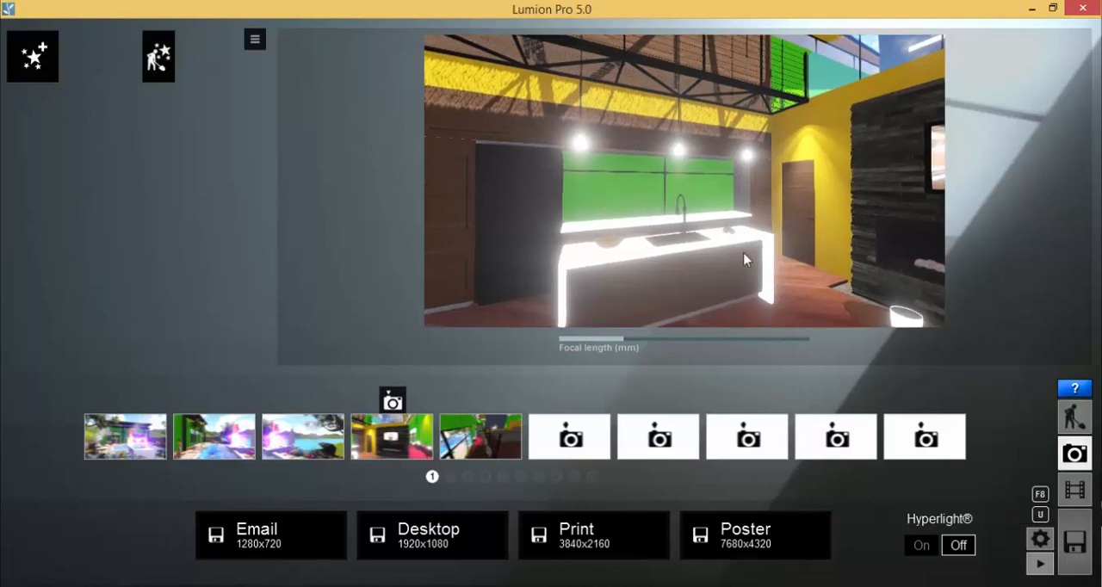
right_click_drag(684, 243, 692, 241)
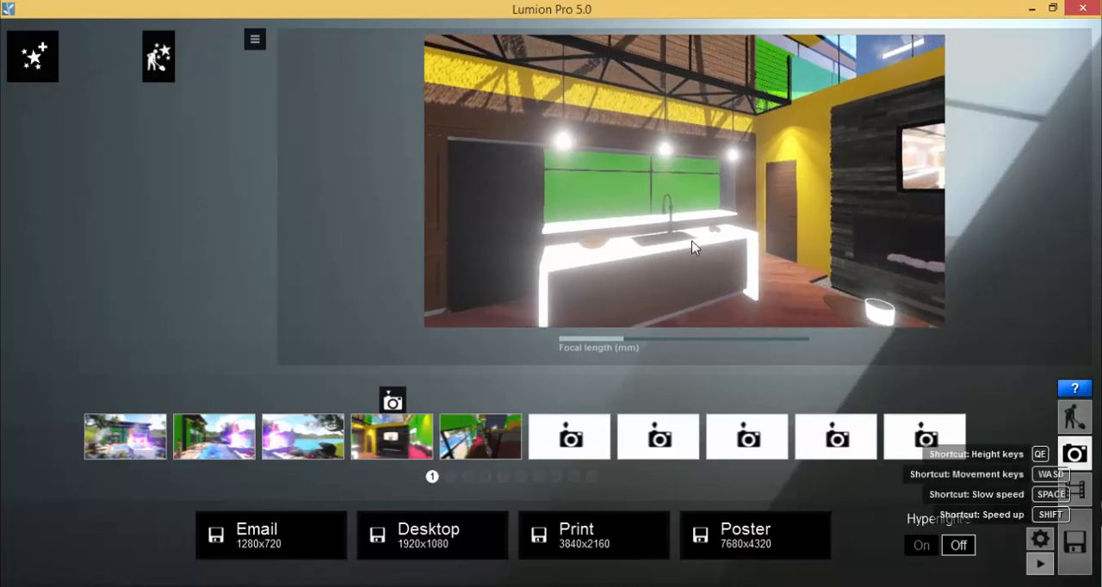
left_click(571, 402)
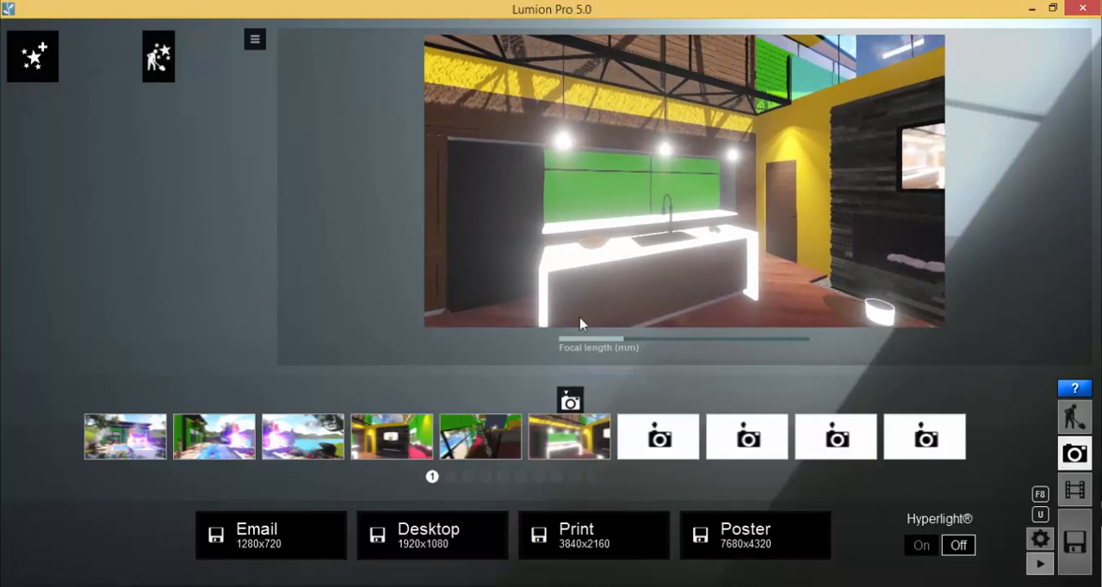
left_click(488, 403)
Frame the kitchen, stone fireplace and side hallway in one diagonal interior view, and store it in the sixth camera slot
right_click_drag(586, 303, 539, 262)
right_click_drag(652, 269, 776, 246)
key("d")
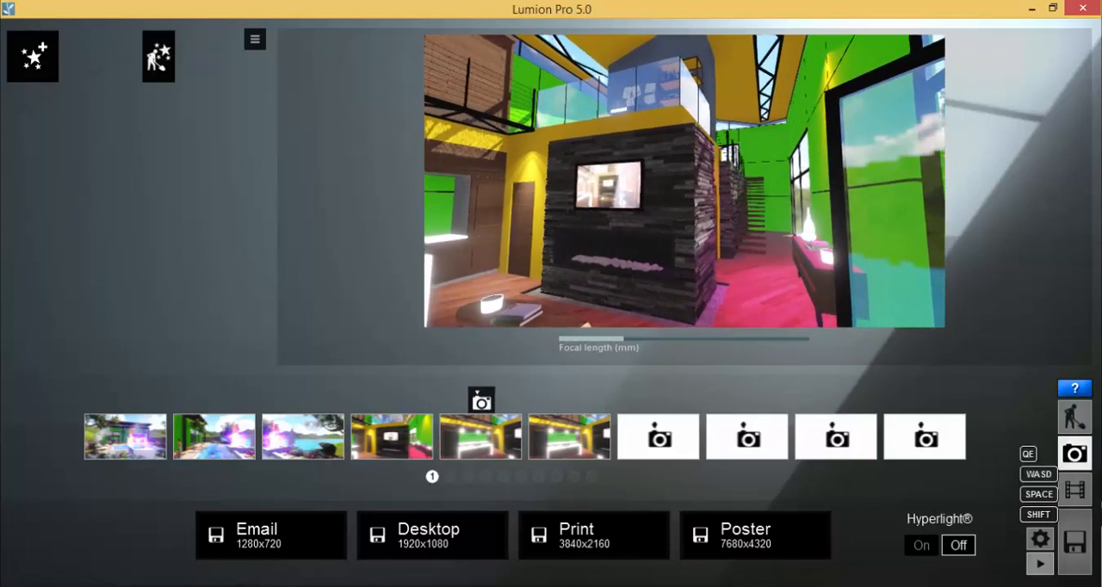
key("s")
right_click_drag(685, 182, 677, 193)
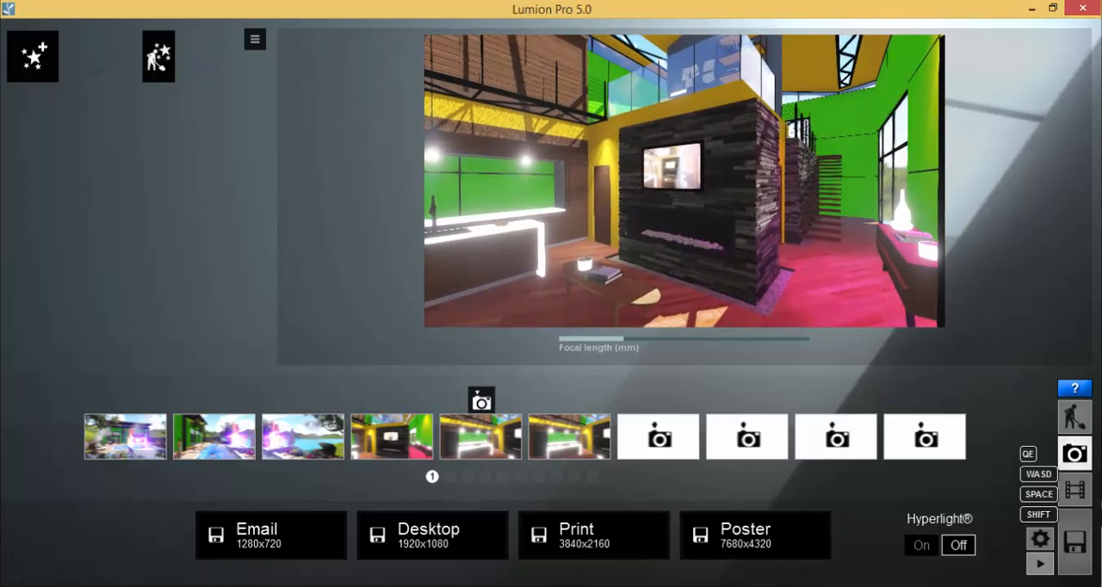
key("s")
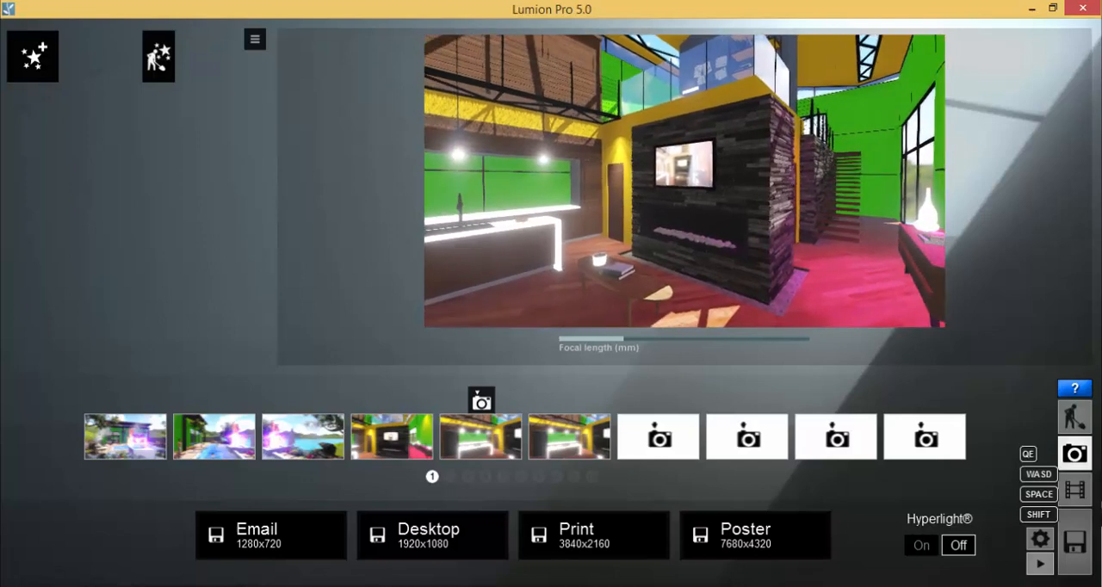
key("w")
key("w")
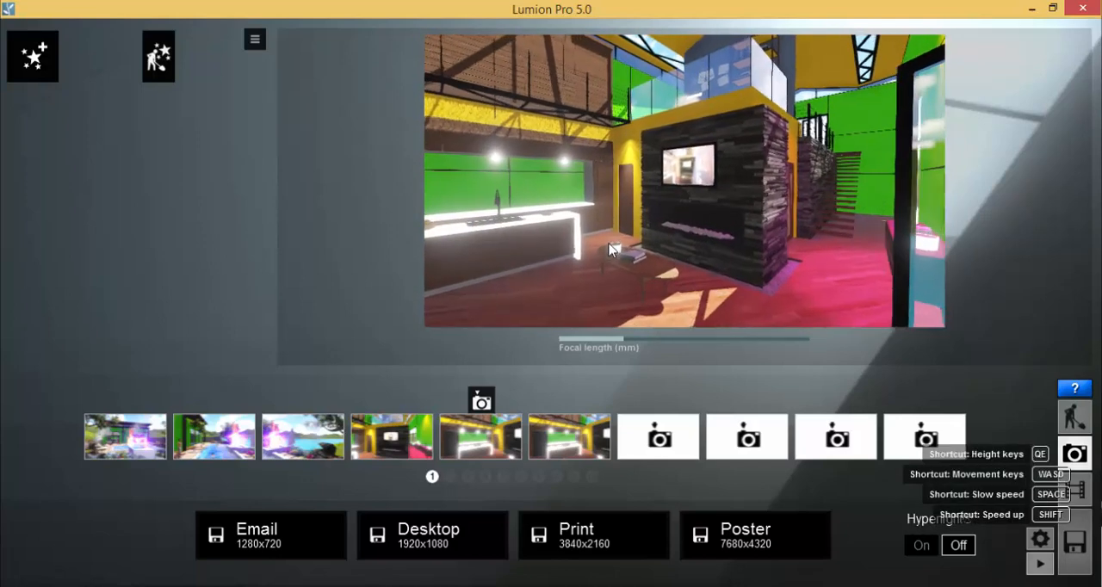
mouse_move(650, 226)
right_mouse_down()
mouse_move(669, 223)
mouse_move(644, 224)
right_mouse_up()
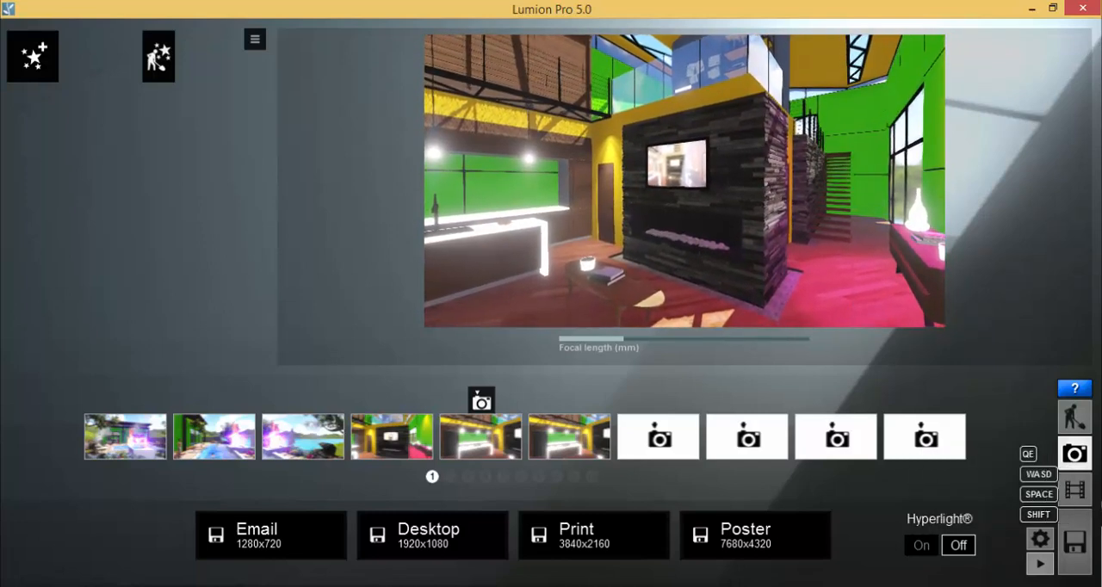
mouse_move(550, 451)
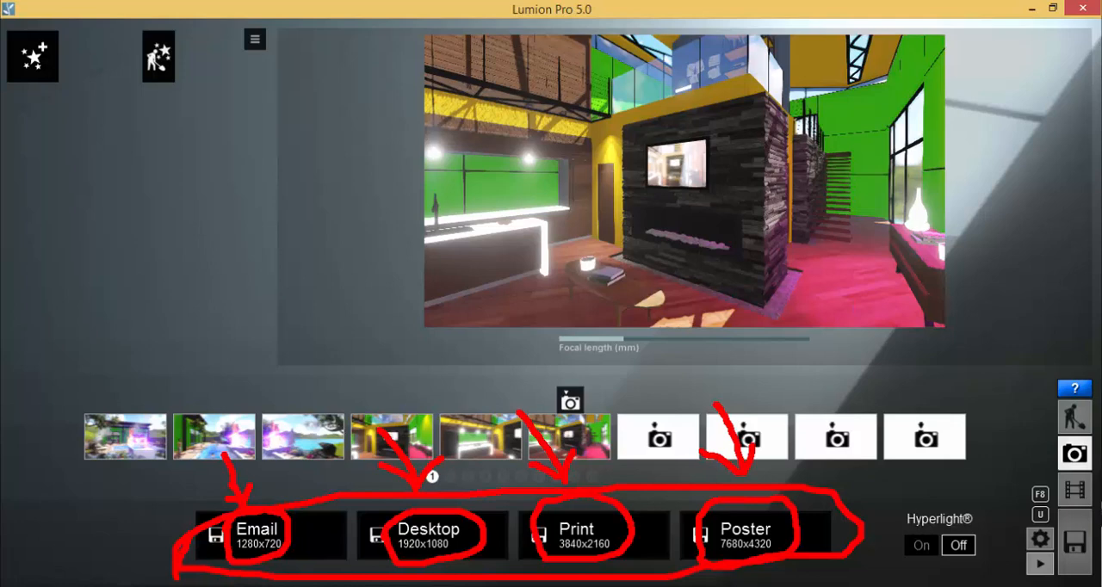
key("Escape")
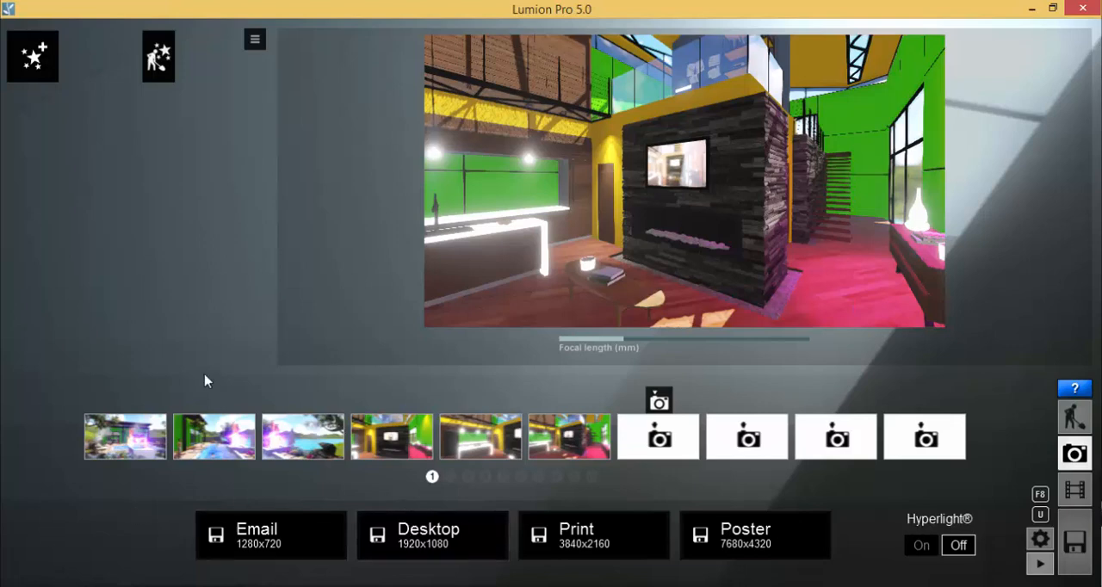
Restore the fourth stored camera and render it at Desktop 1920x1080 as the bitmap file Test 03 01.bmp
left_click(392, 443)
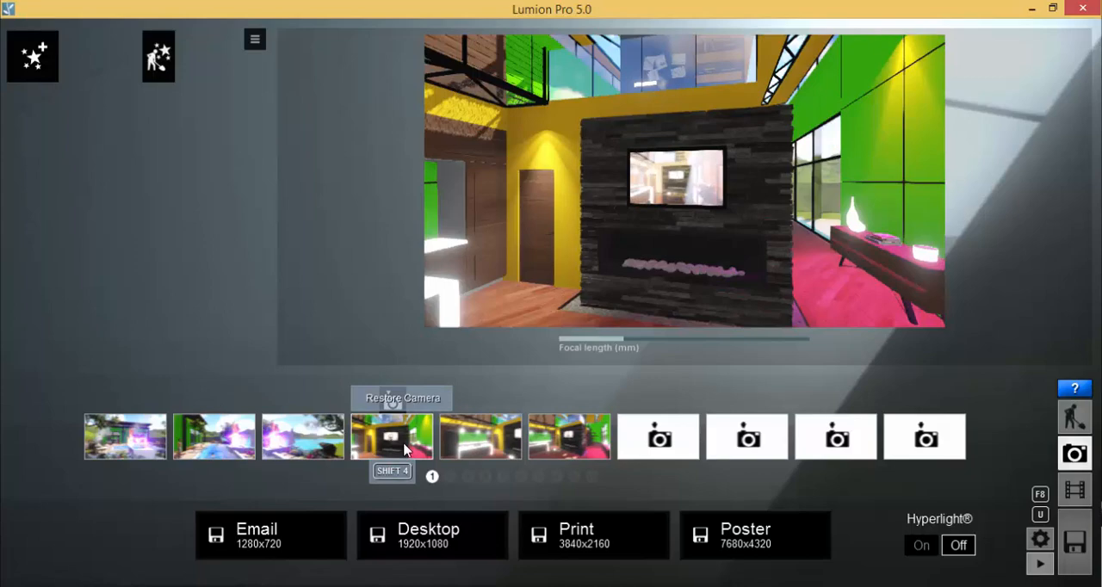
left_click(438, 545)
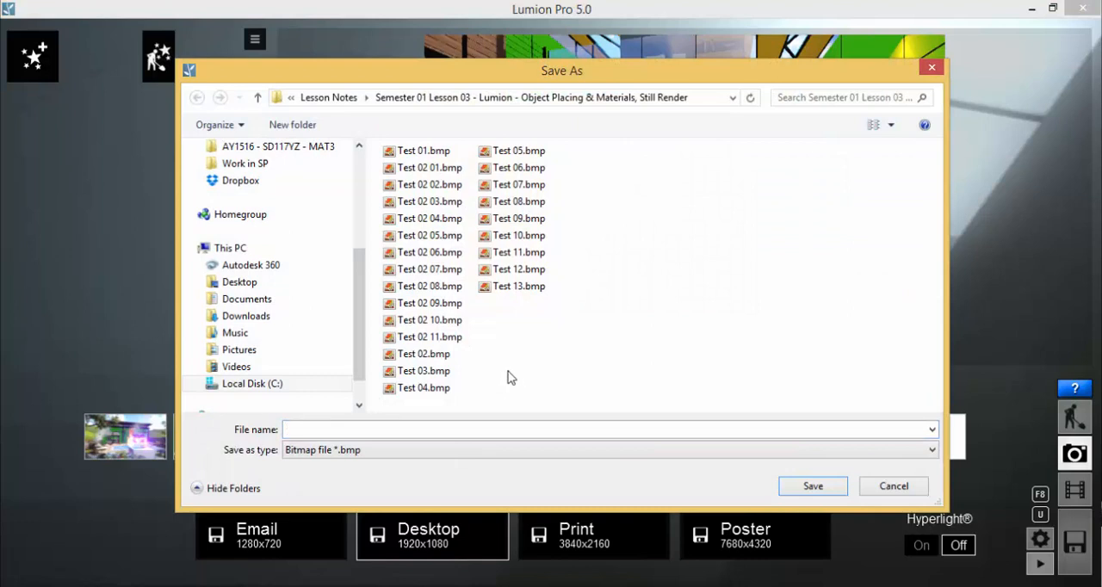
left_click(427, 168)
left_click(320, 428)
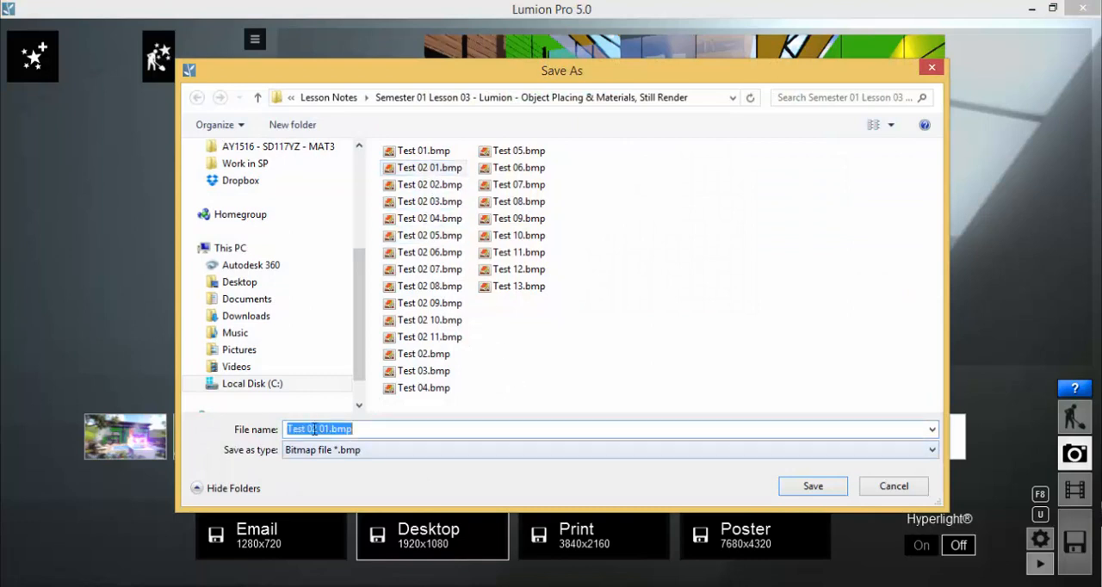
left_click(313, 430)
type("3")
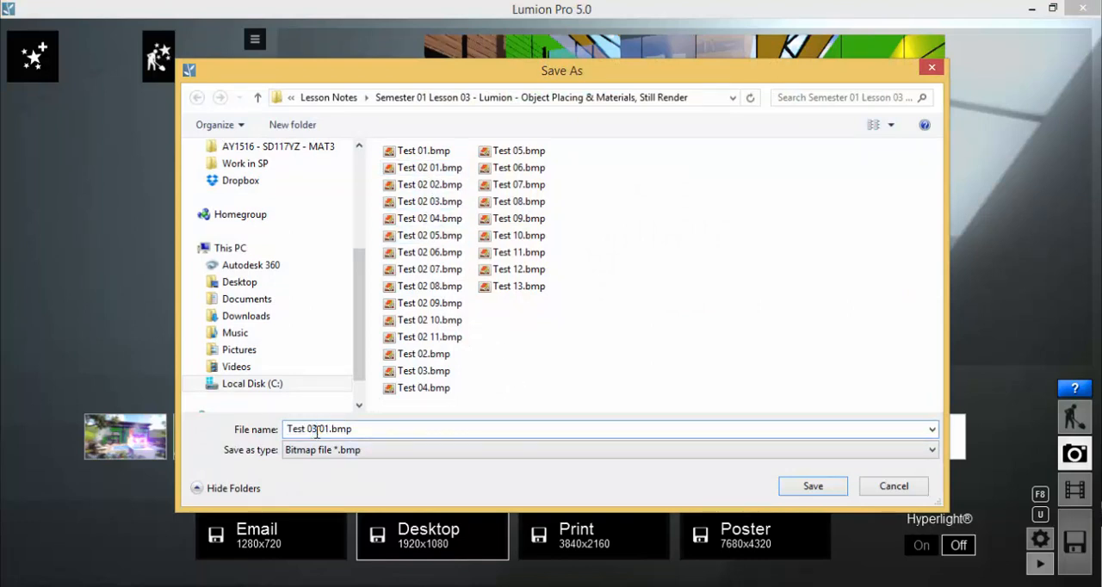
left_click(835, 487)
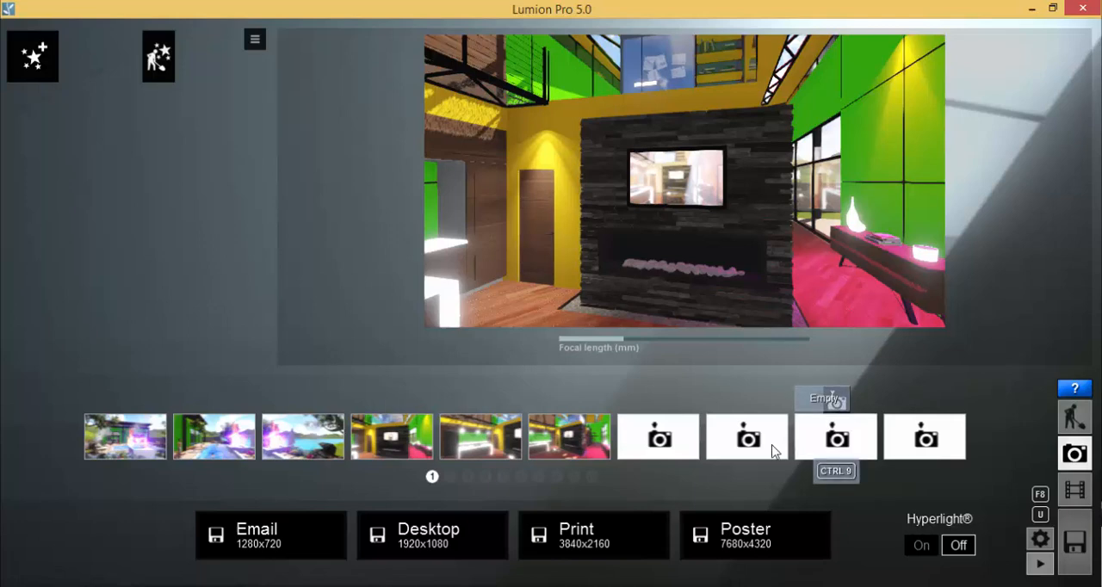
Switch to the lesson folder in File Explorer, view the rendered image Test 03 01.bmp, and return to Lumion
key("alt+Tab")
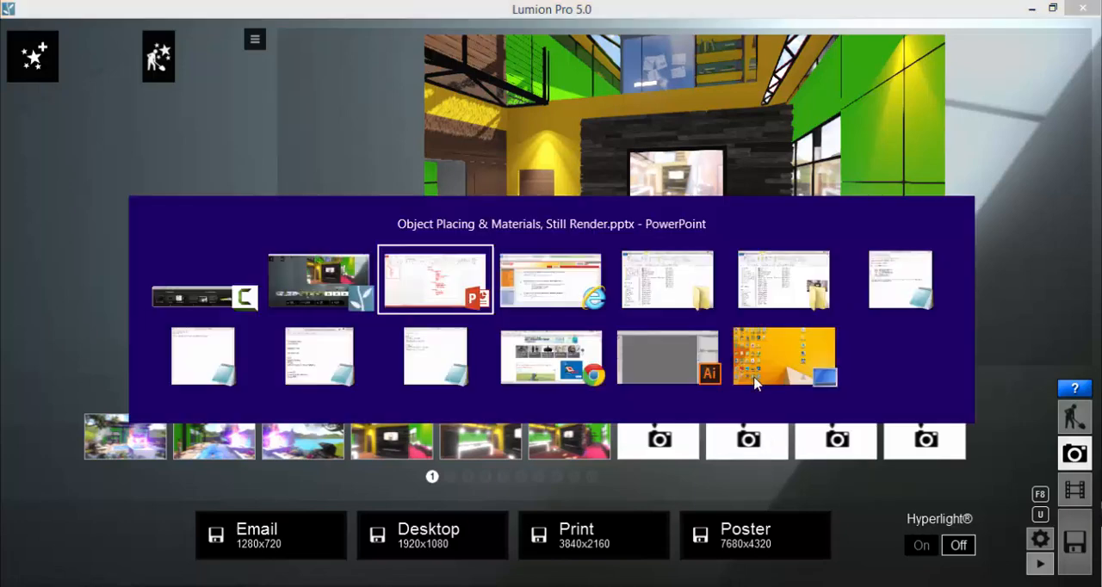
left_click(655, 289)
right_click(582, 391)
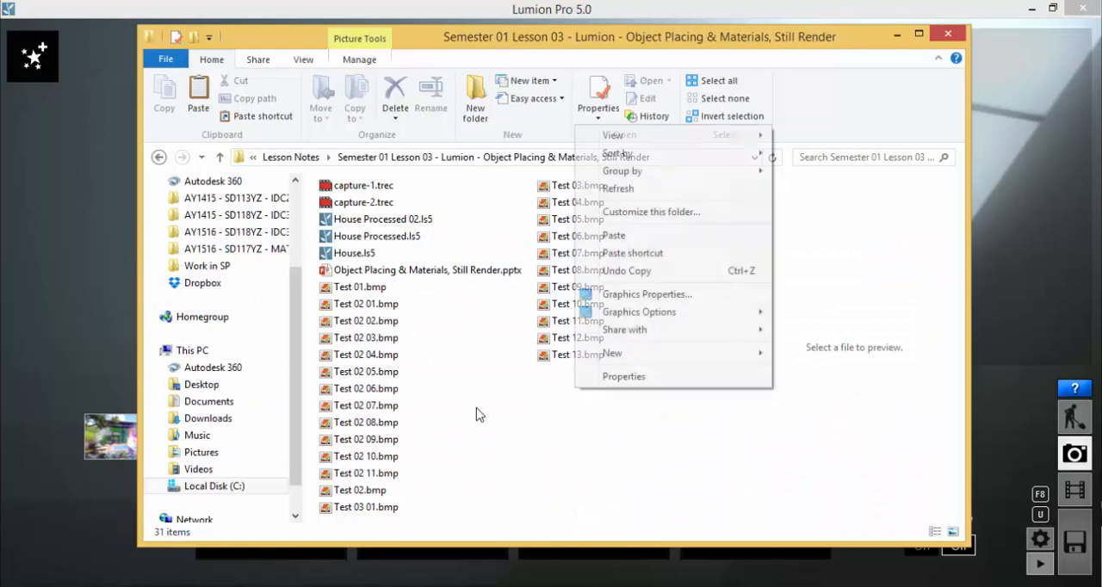
left_click(481, 407)
double_click(362, 508)
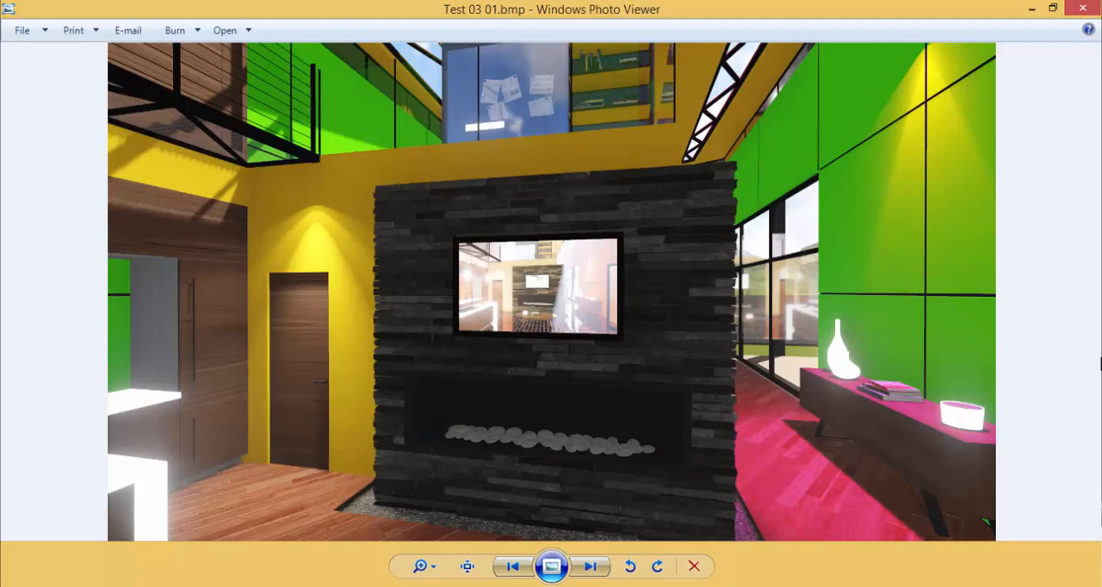
left_click(1082, 8)
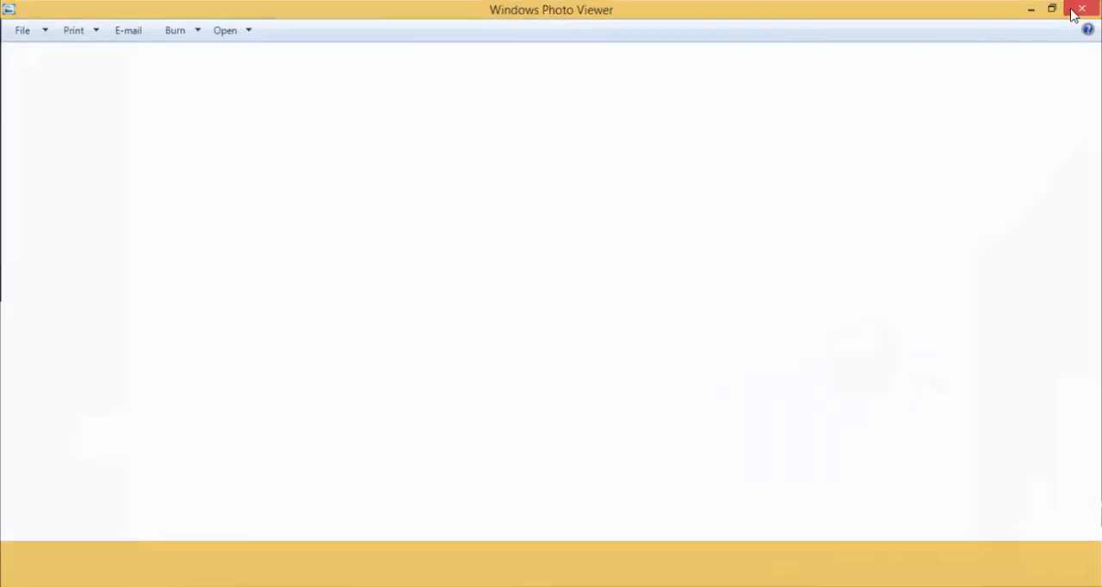
left_click(40, 345)
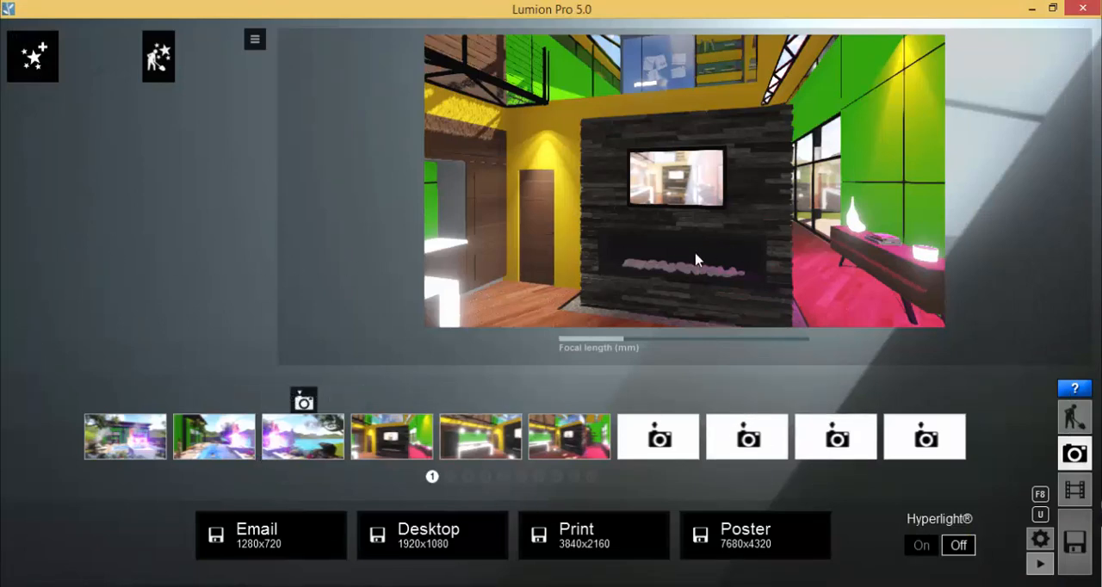
Back the camera away from the fireplace to include the coffee table, and render at Desktop 1920x1080, overwriting Test 03 01.bmp
scroll(696, 253, "down", 3)
scroll(698, 257, "down", 5)
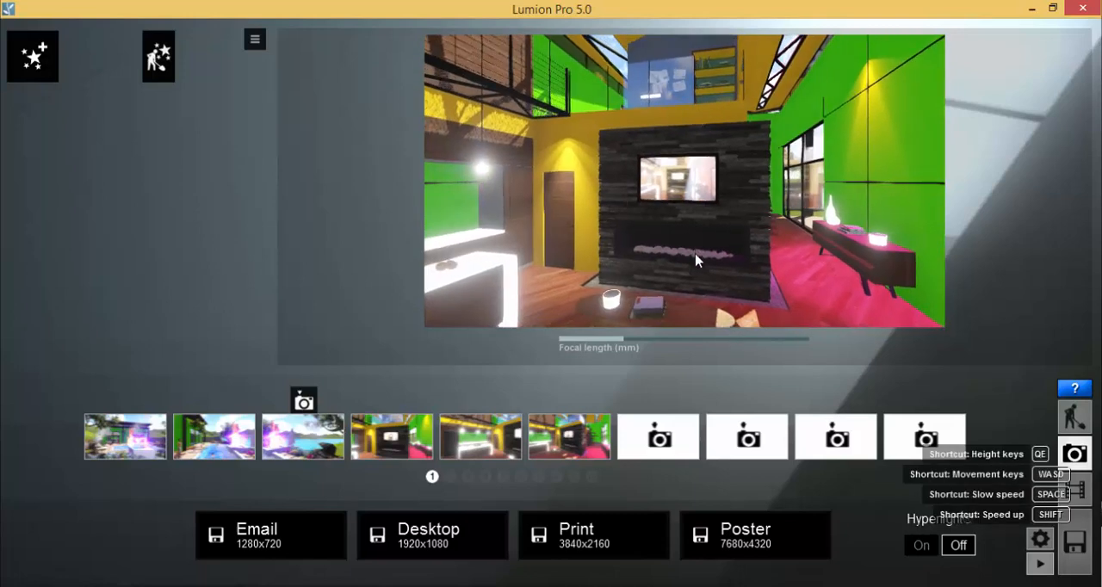
scroll(698, 262, "down", 2)
scroll(698, 263, "up", 2)
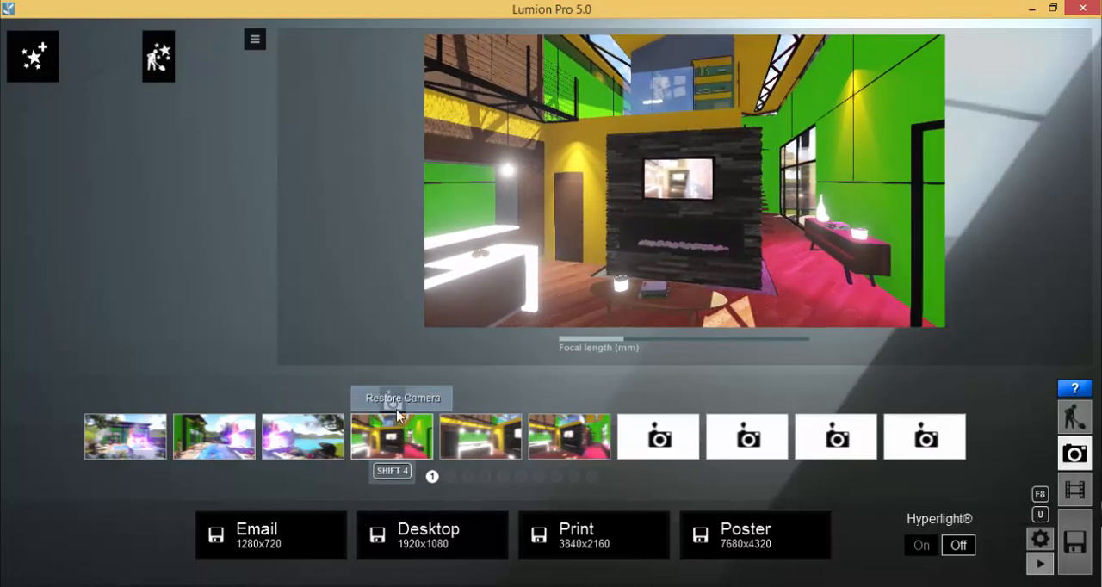
left_click(430, 546)
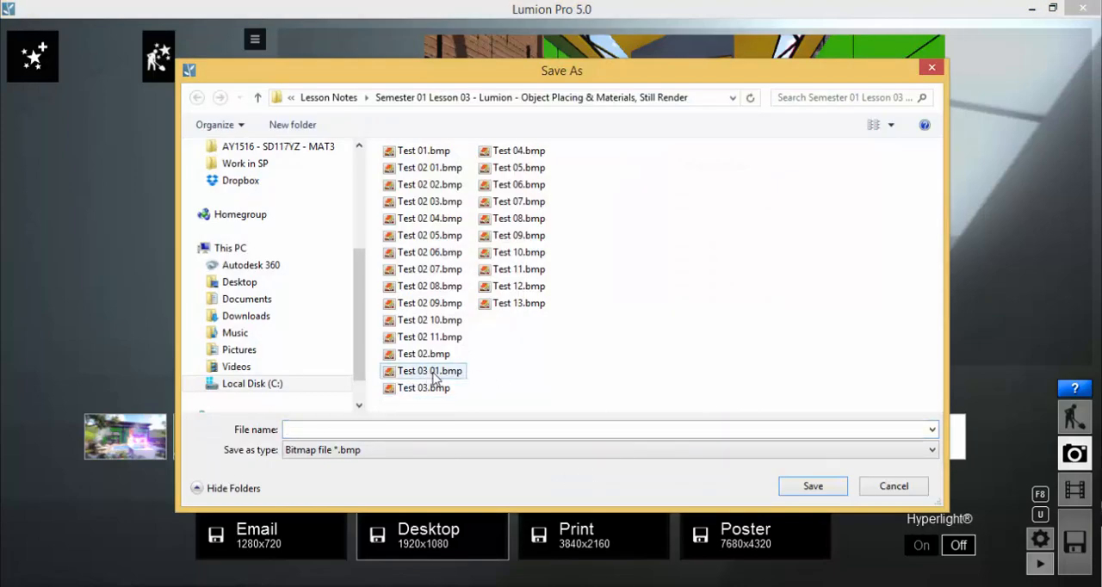
left_click(434, 377)
left_click(813, 487)
left_click(567, 357)
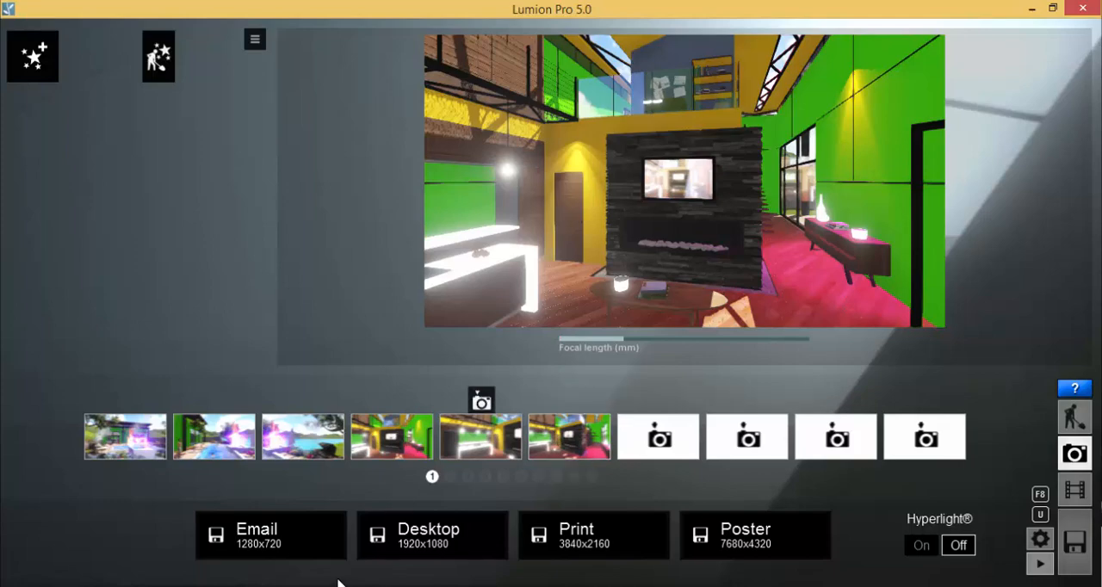
Inspect the re-rendered Test 03 01.bmp from the lesson folder in Windows Photo Viewer, and go back to Lumion
mouse_move(341, 583)
left_click(312, 535)
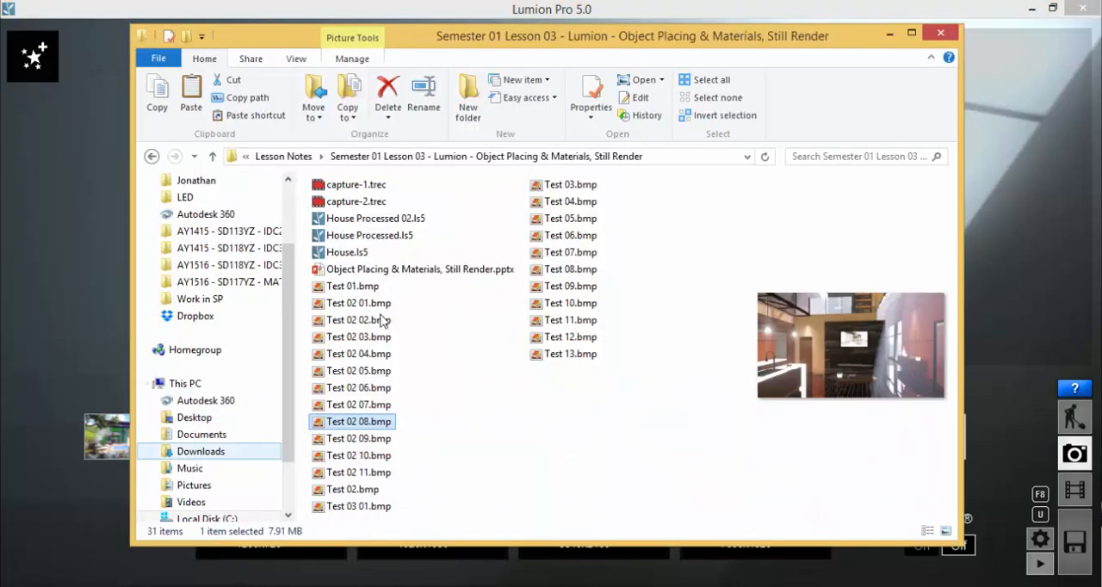
double_click(365, 508)
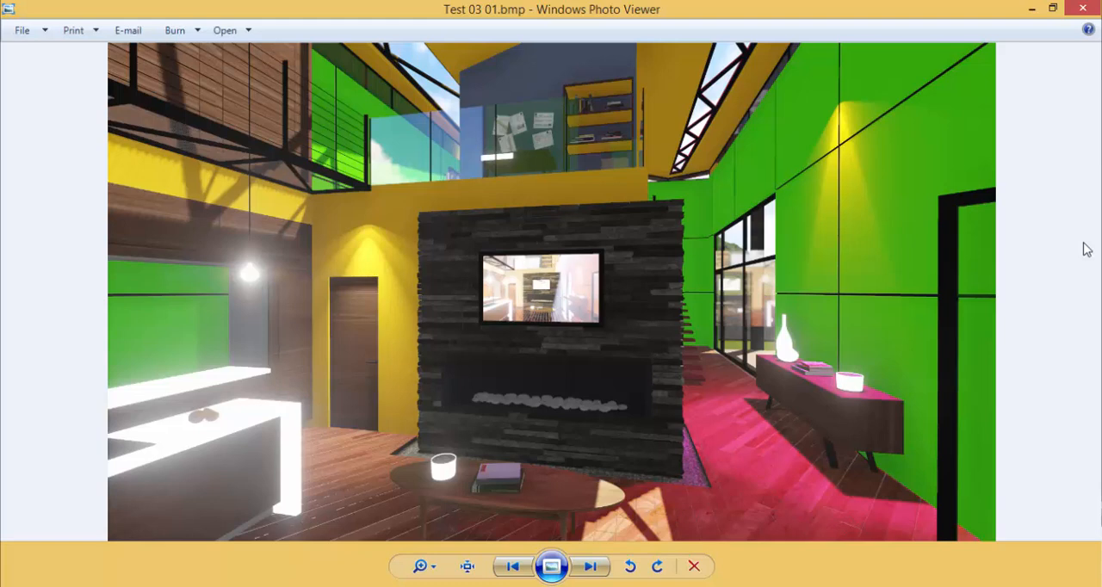
left_click(1082, 8)
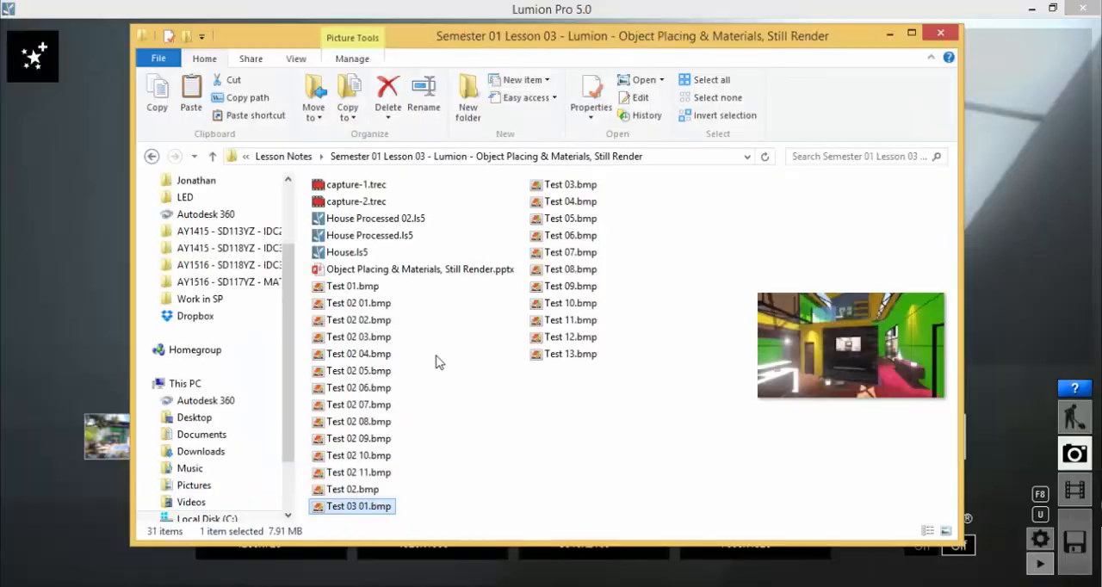
left_click(17, 274)
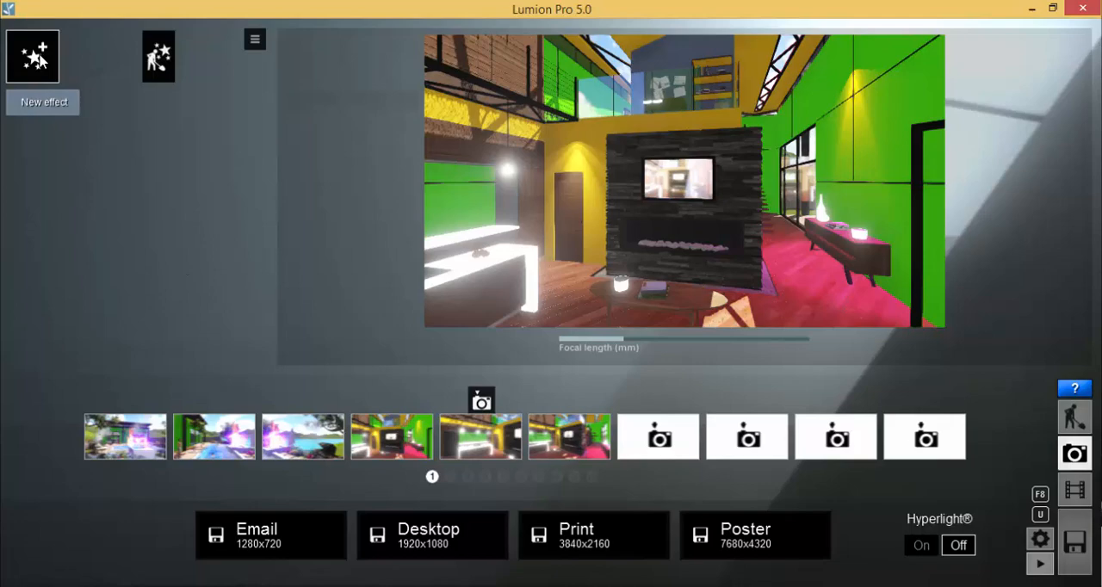
Add the Reflection photo effect from the World category to the interior fireplace view
left_click(39, 59)
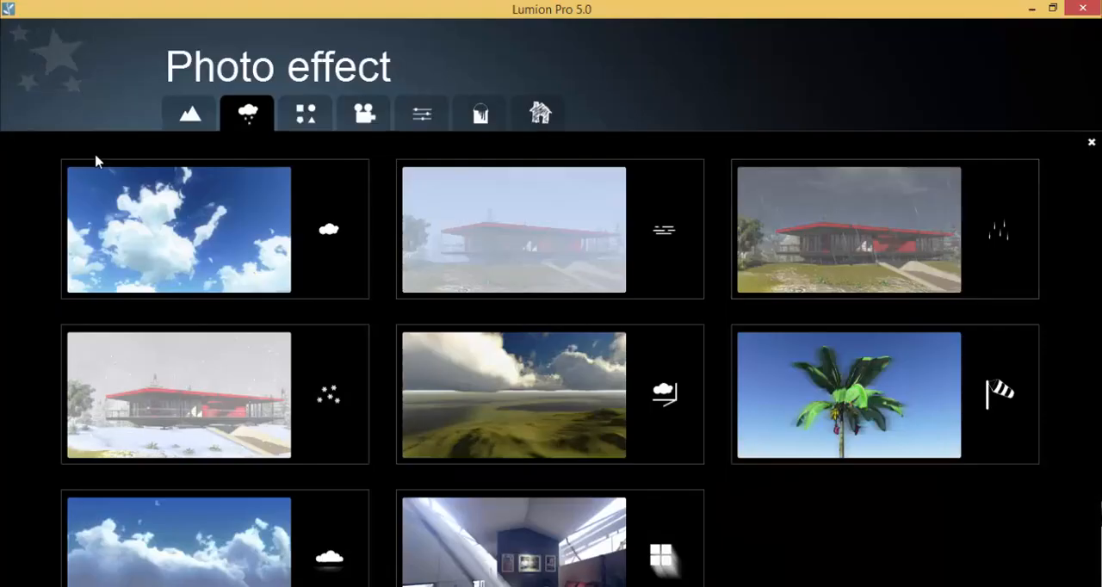
left_click(191, 115)
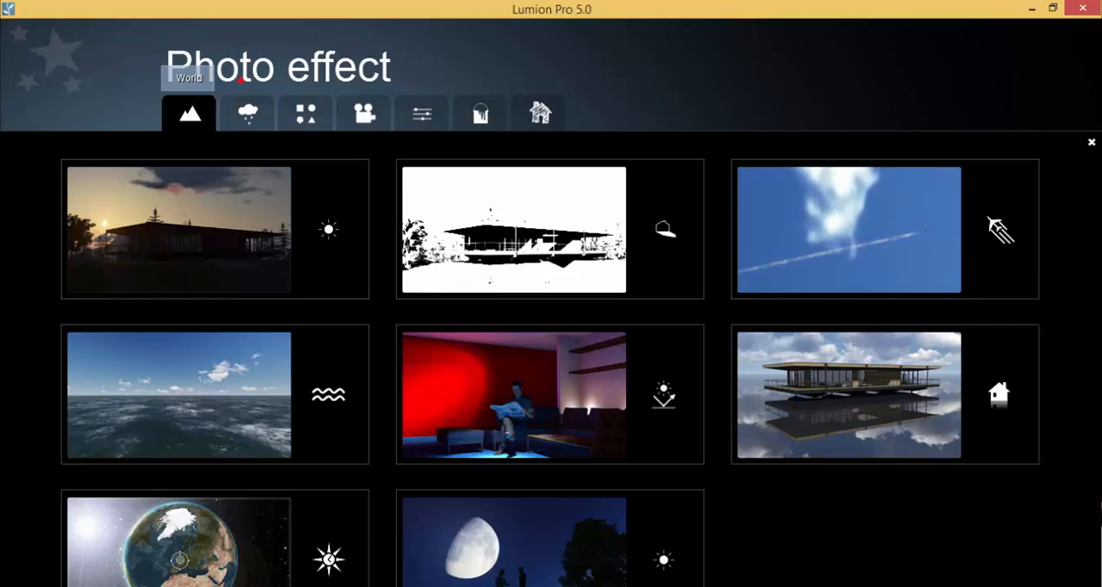
mouse_move(213, 76)
left_mouse_down()
mouse_move(161, 95)
mouse_move(208, 90)
mouse_move(184, 61)
left_mouse_up()
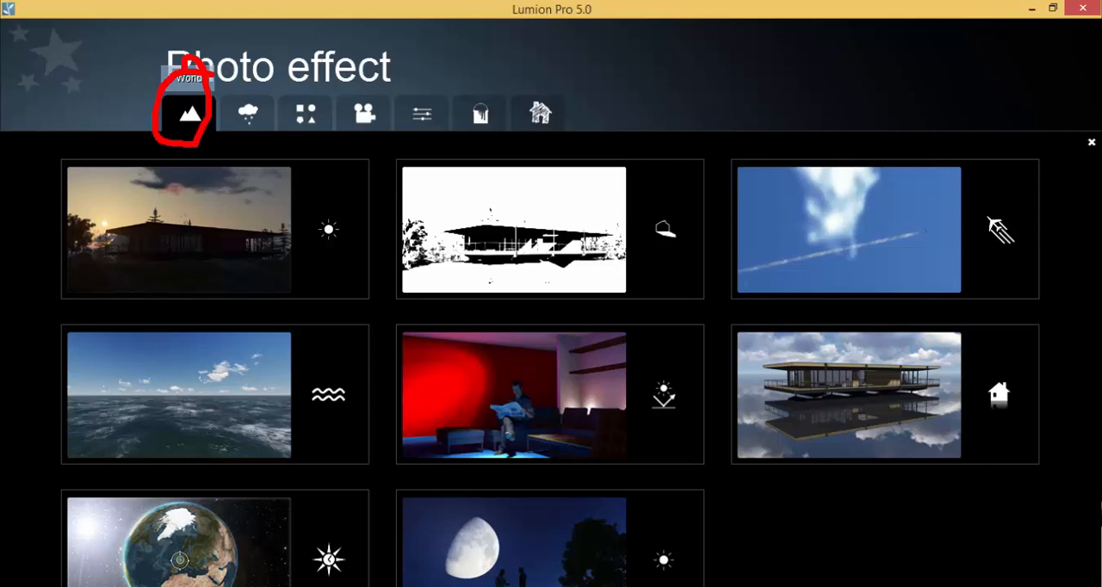
mouse_move(184, 119)
left_mouse_down()
mouse_move(583, 253)
mouse_move(763, 389)
mouse_move(751, 346)
left_mouse_up()
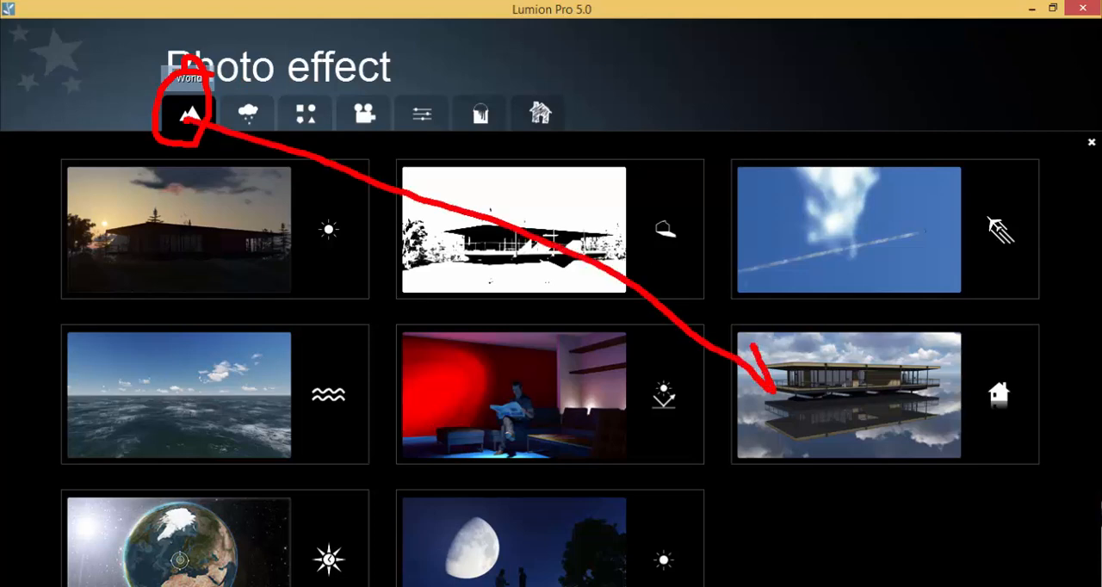
left_click_drag(773, 394, 733, 404)
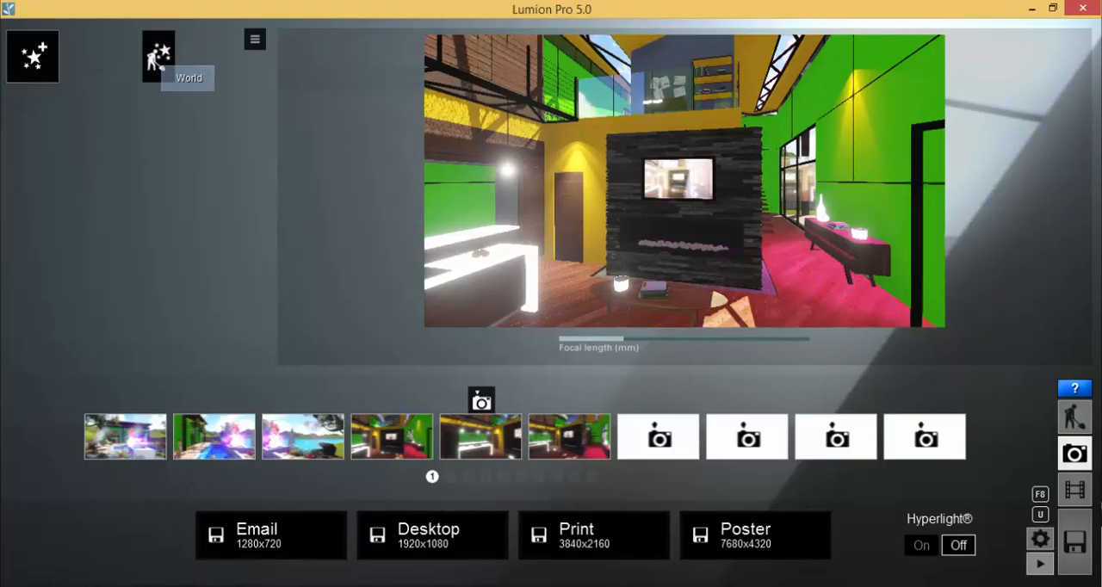
left_click(32, 50)
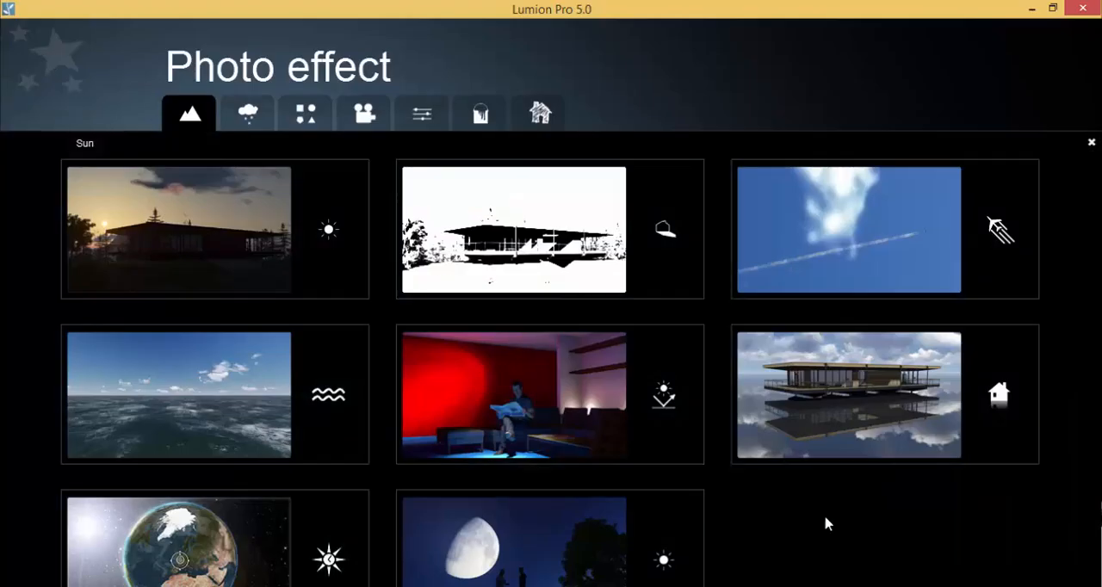
left_click(876, 396)
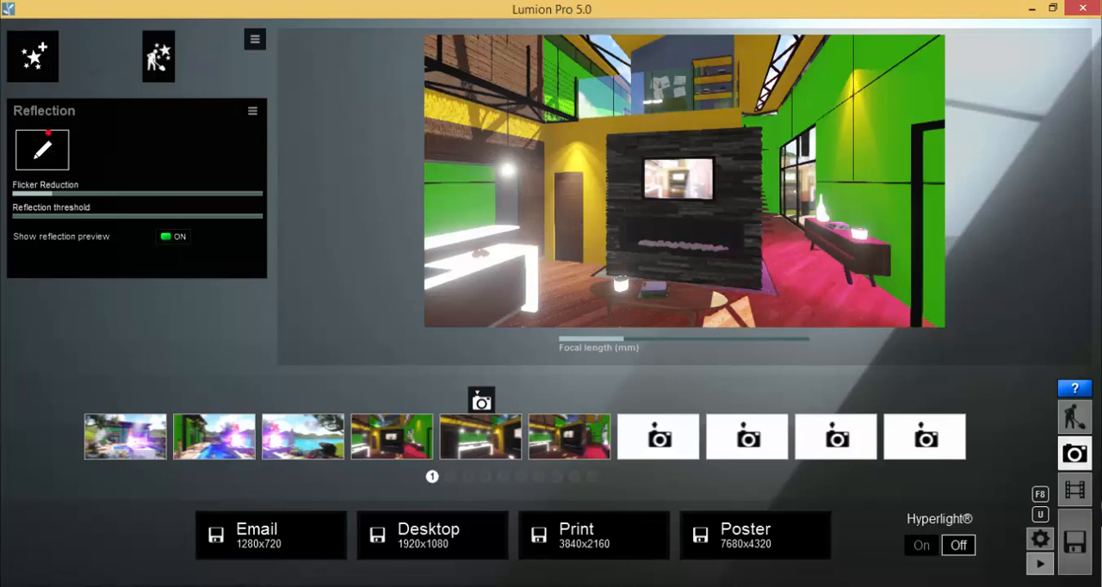
Edit the Reflection effect to add a reflection plane on the interior wood floor, and return to the photo settings
mouse_move(49, 132)
left_mouse_down()
mouse_move(12, 125)
mouse_move(55, 179)
mouse_move(86, 129)
left_mouse_up()
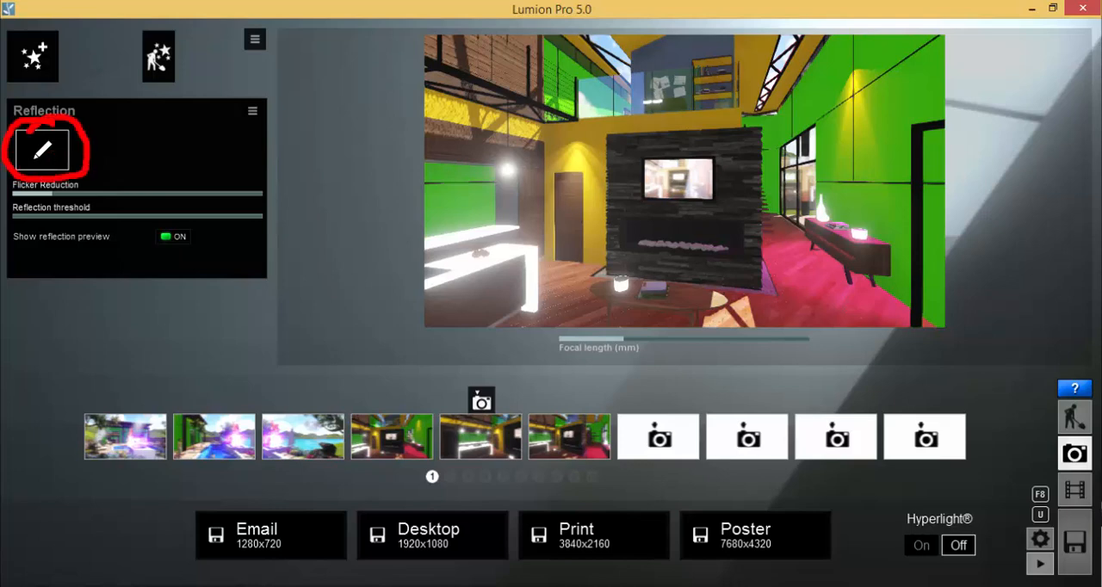
key("Escape")
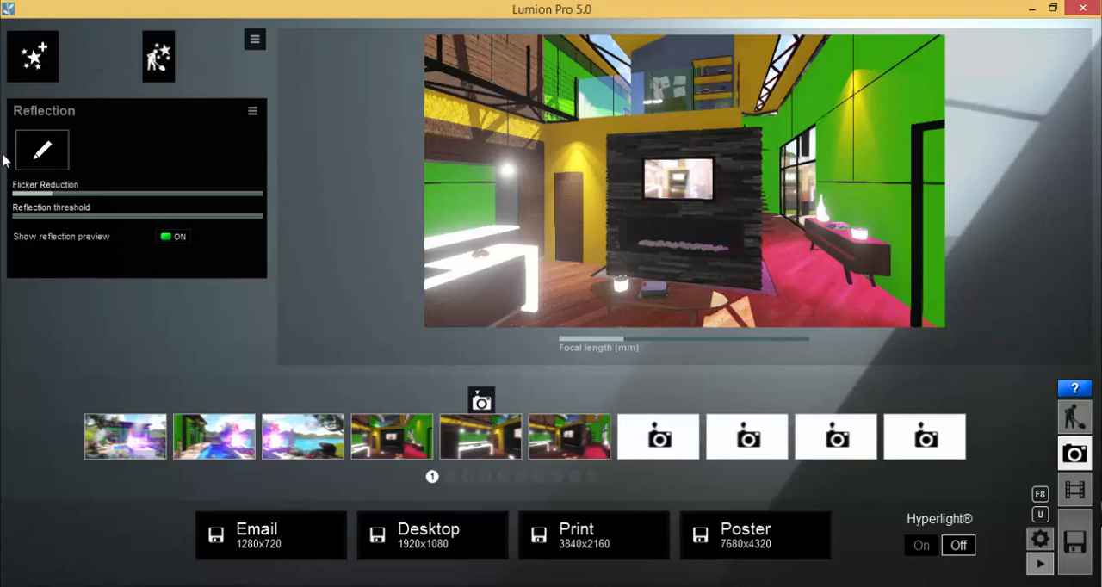
left_click(48, 153)
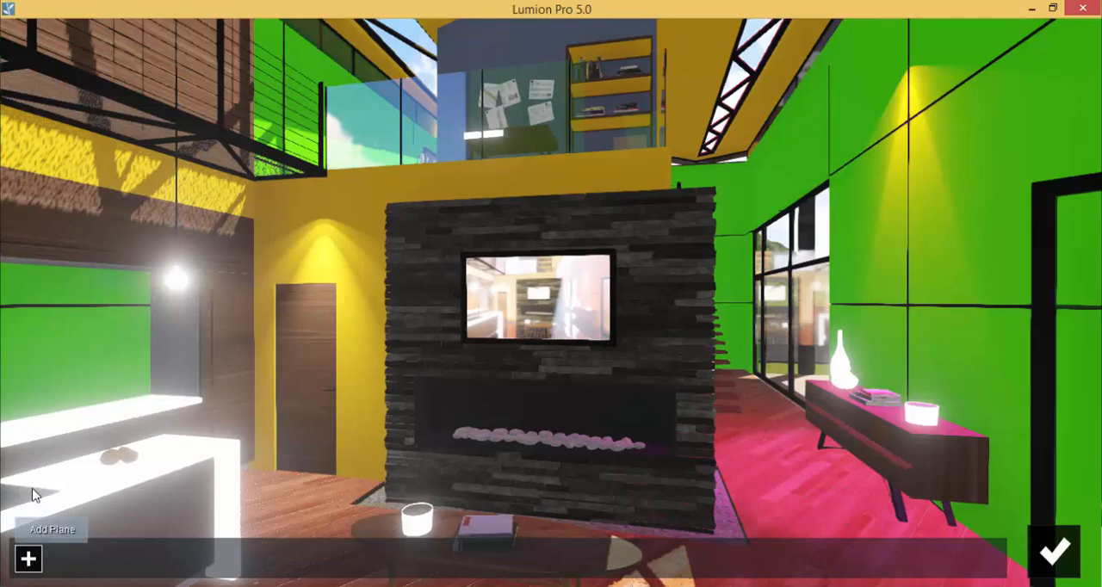
left_click(26, 561)
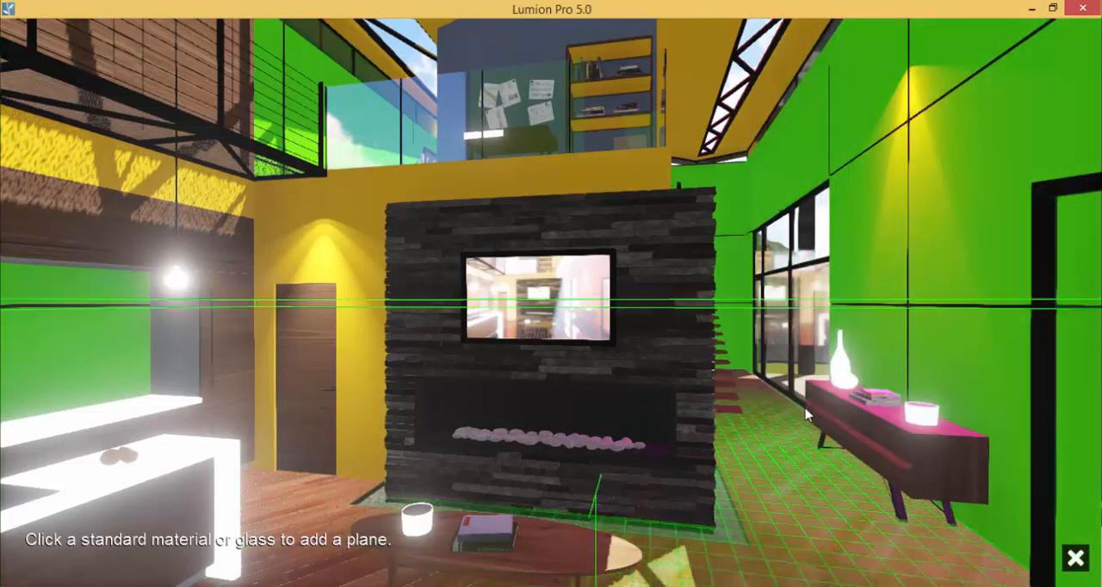
left_click(787, 483)
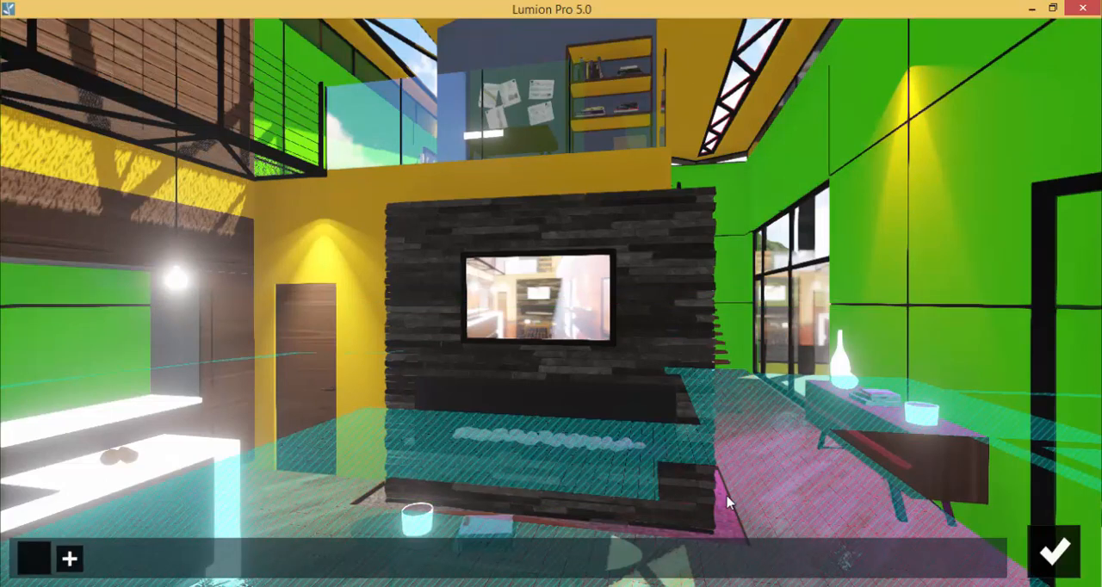
left_click(1064, 559)
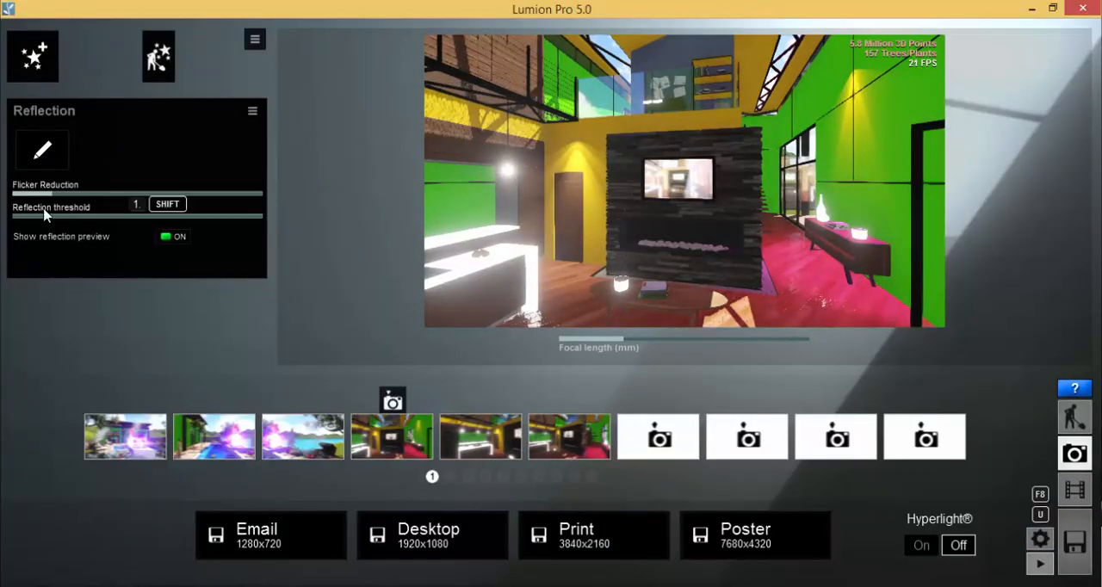
Slightly lower the Reflection effect's flicker reduction, and render at Desktop 1920x1080 as the bitmap file Test 03 02.bmp
mouse_move(88, 195)
left_mouse_down()
mouse_move(214, 195)
mouse_move(74, 196)
left_mouse_up()
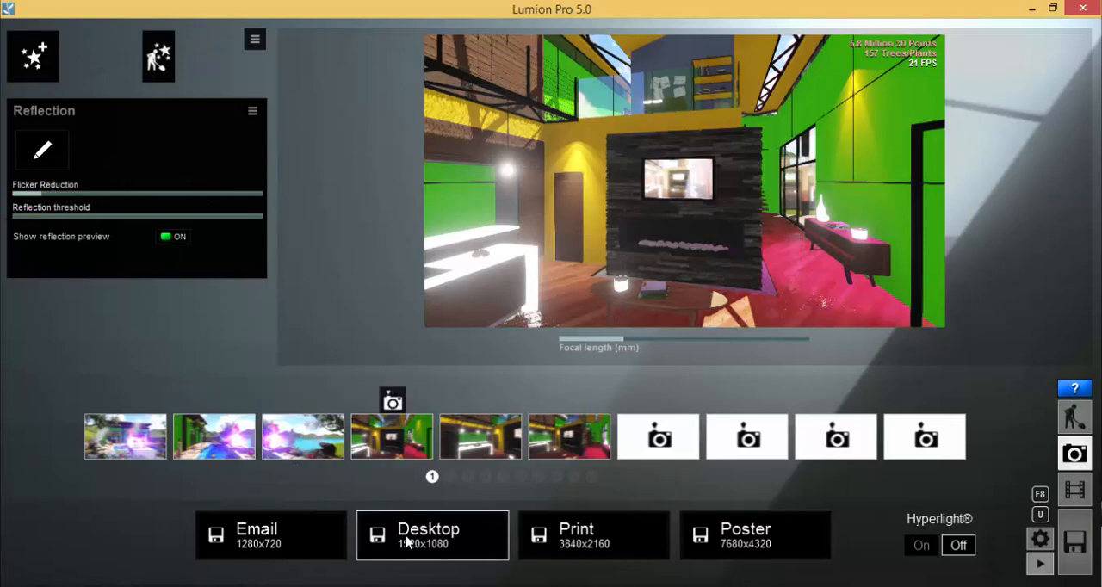
left_click(431, 549)
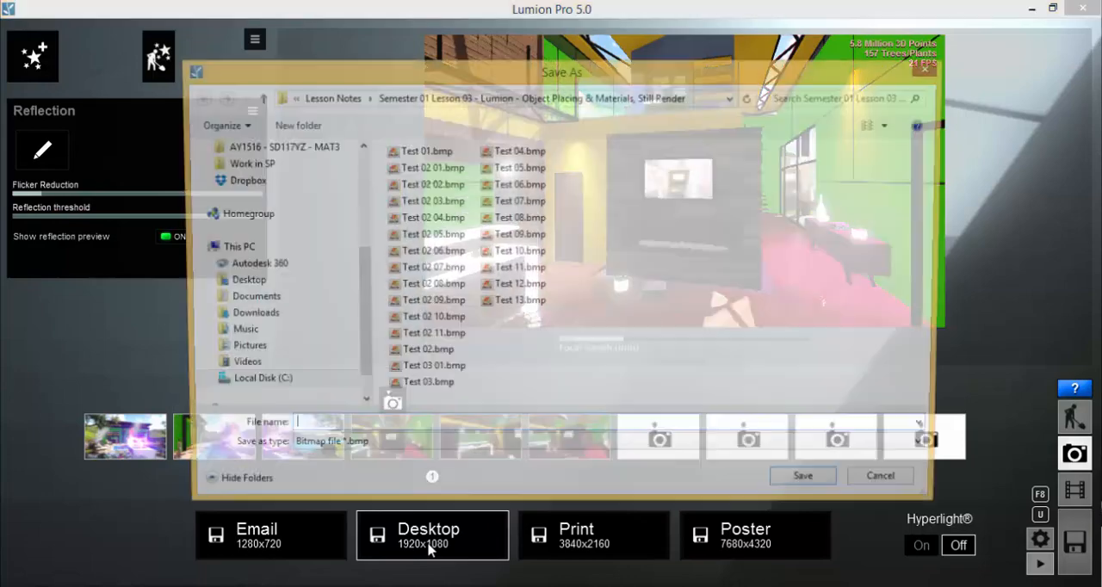
left_click(430, 370)
left_click(326, 430)
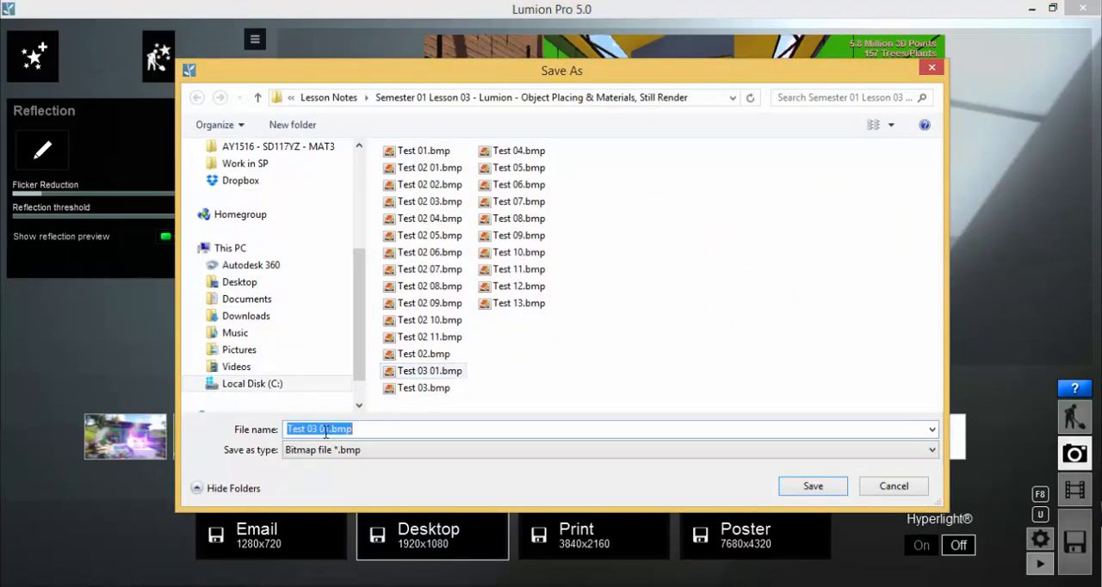
left_click_drag(326, 429, 332, 432)
left_click(813, 487)
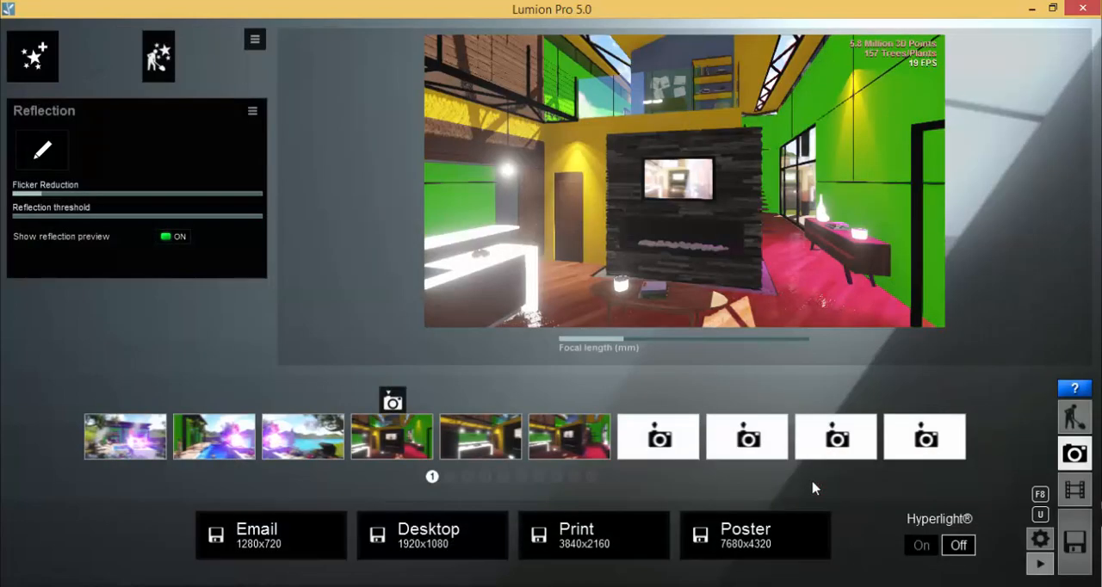
Compare the floor reflections in Test 03 01.bmp and Test 03 02.bmp in Windows Photo Viewer, and go back to Lumion
key("alt+Tab")
left_click(406, 511)
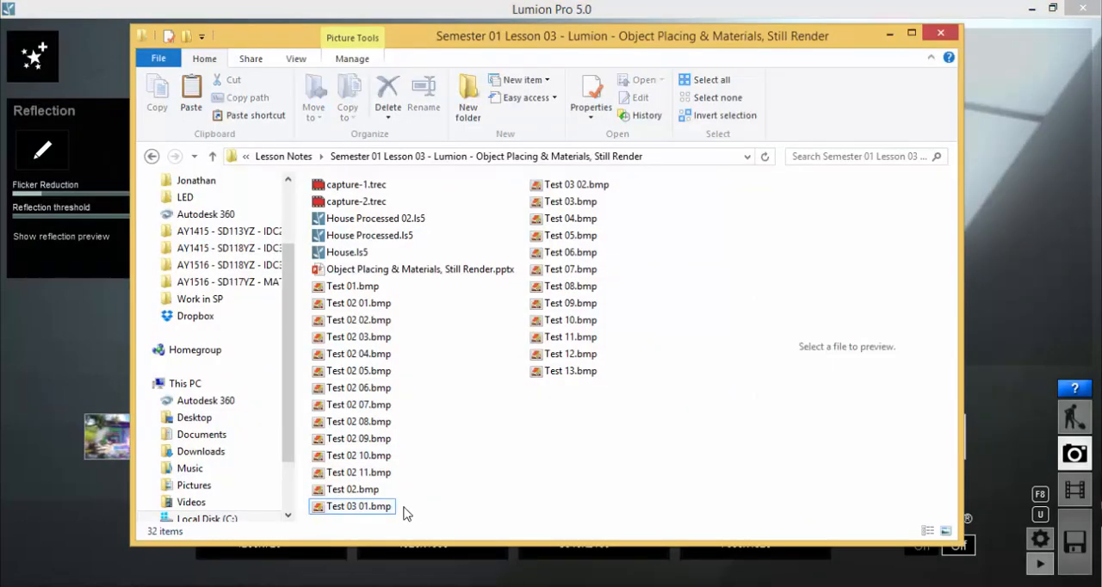
double_click(362, 508)
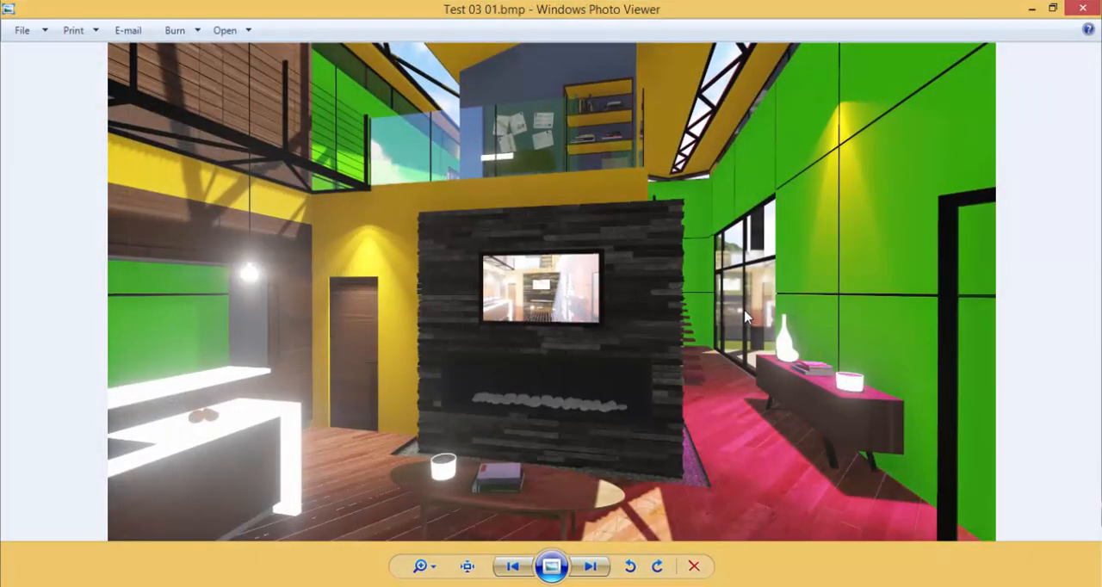
left_click(599, 575)
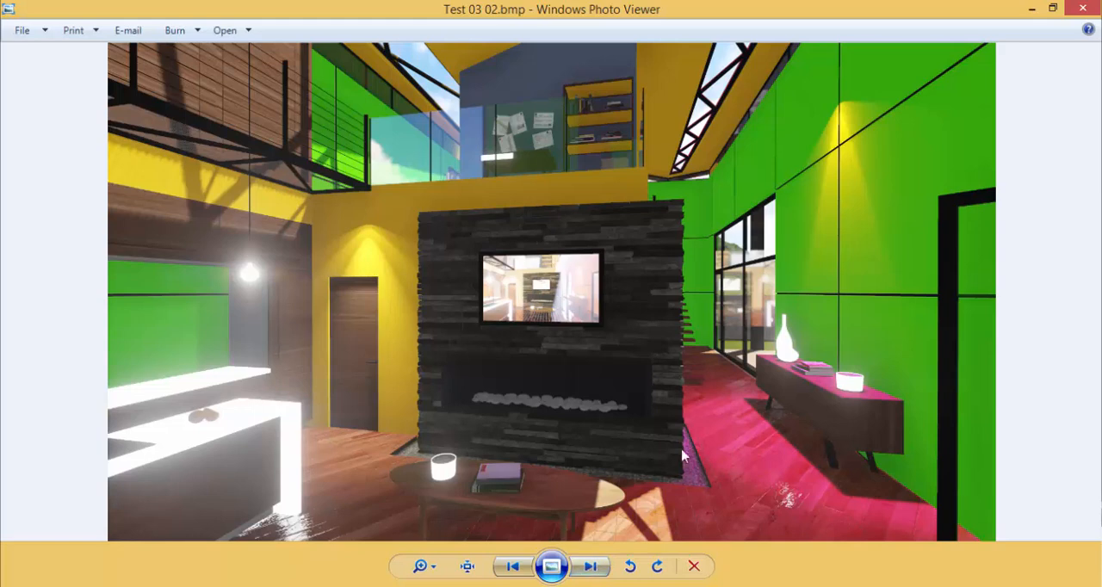
left_click(514, 572)
left_click(588, 572)
left_click(513, 571)
left_click(592, 574)
left_click(513, 570)
left_click(591, 570)
left_click(513, 570)
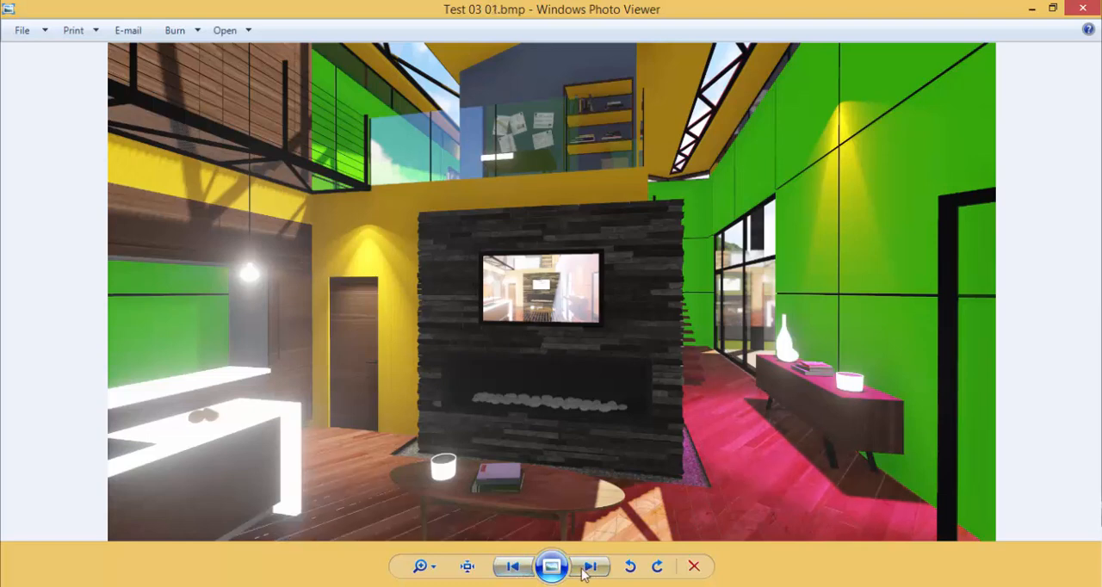
left_click(584, 574)
left_click(510, 571)
left_click(585, 571)
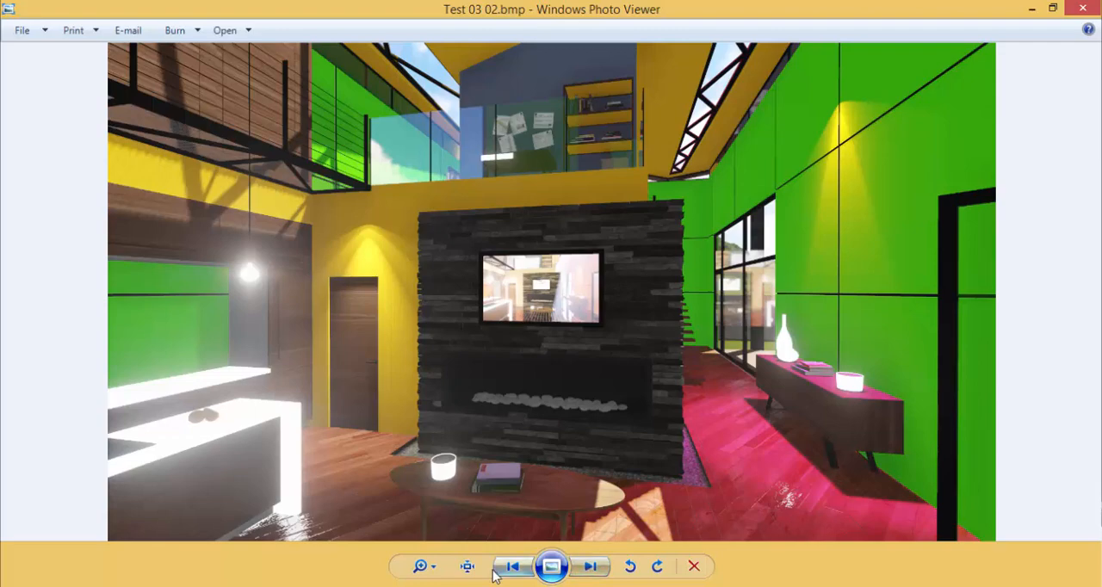
left_click(596, 573)
left_click(520, 574)
left_click(520, 573)
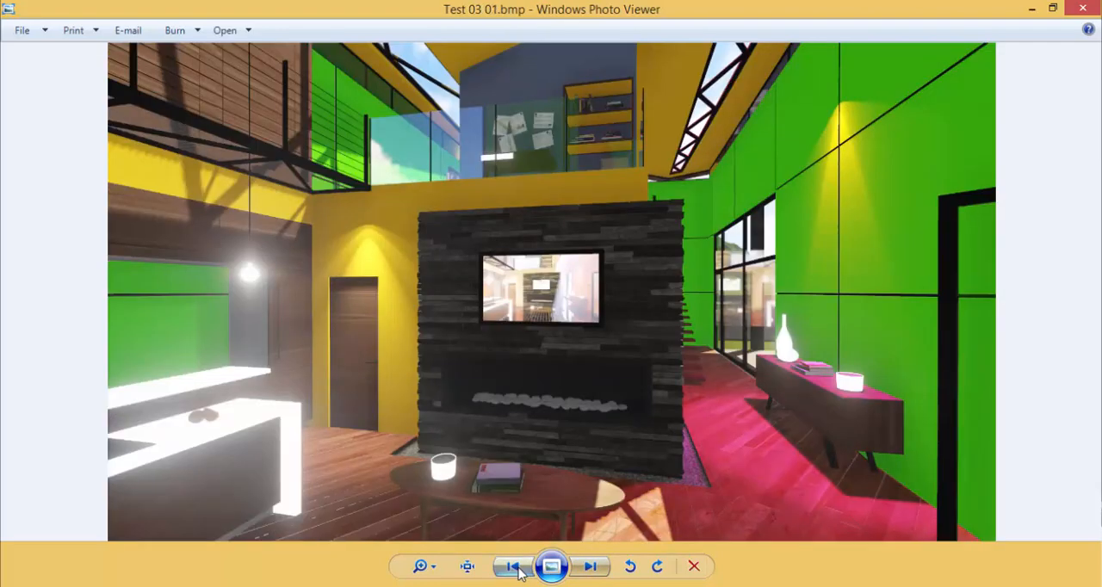
left_click(590, 567)
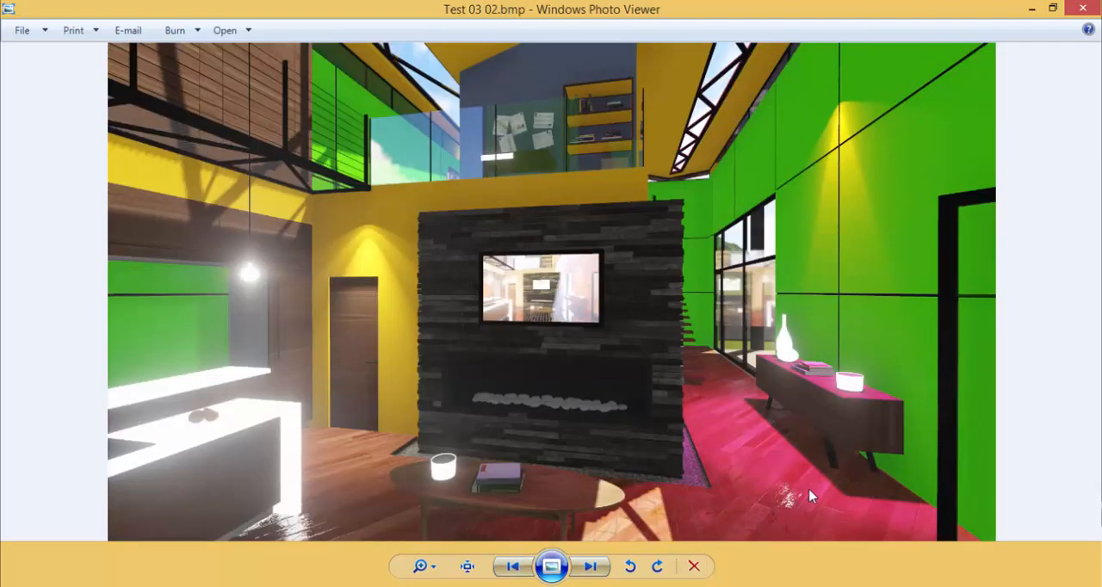
left_click(1082, 8)
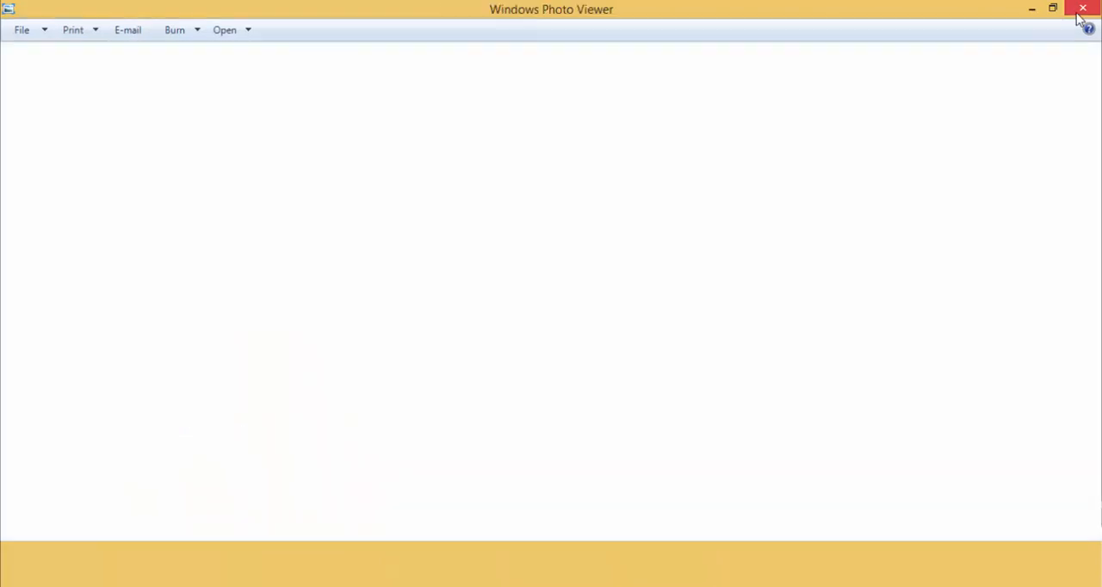
left_click(60, 380)
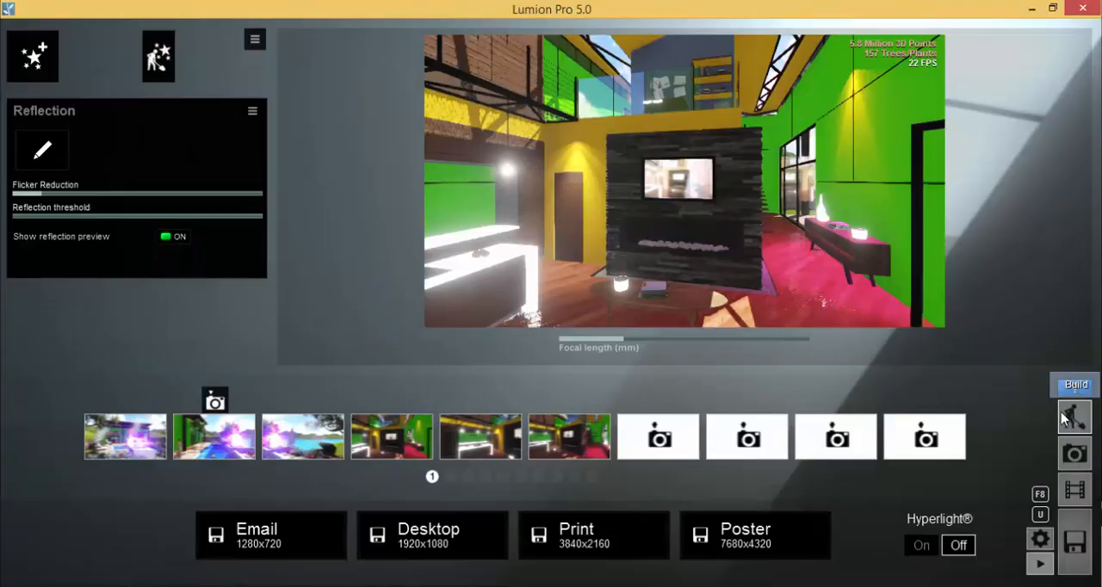
In Build mode, raise the reflectivity and gloss of the wood_floor material to their maximum
left_click(1066, 419)
mouse_move(36, 456)
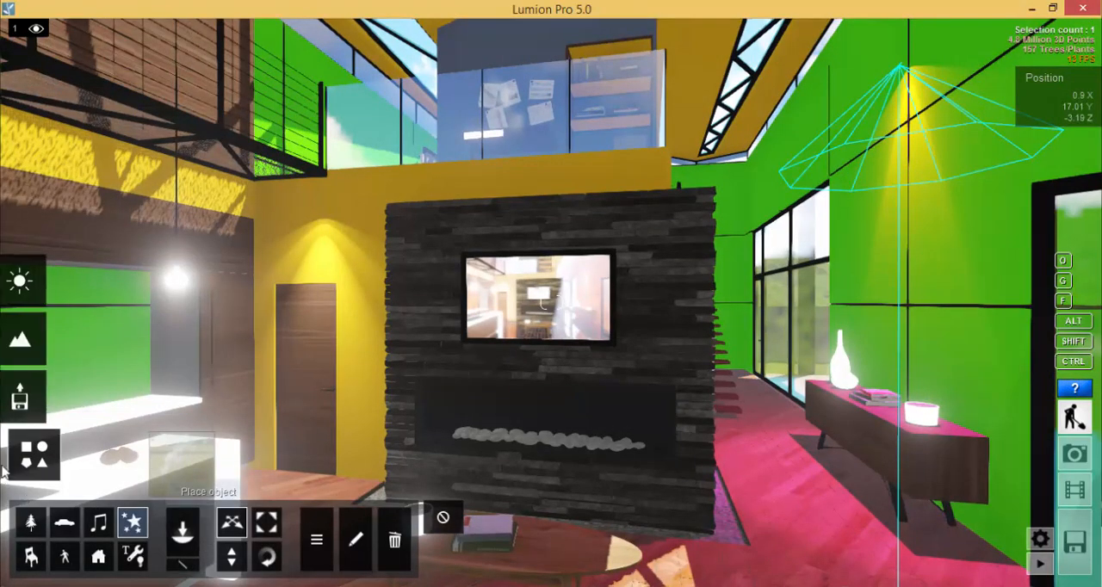
left_click(36, 398)
left_click(105, 533)
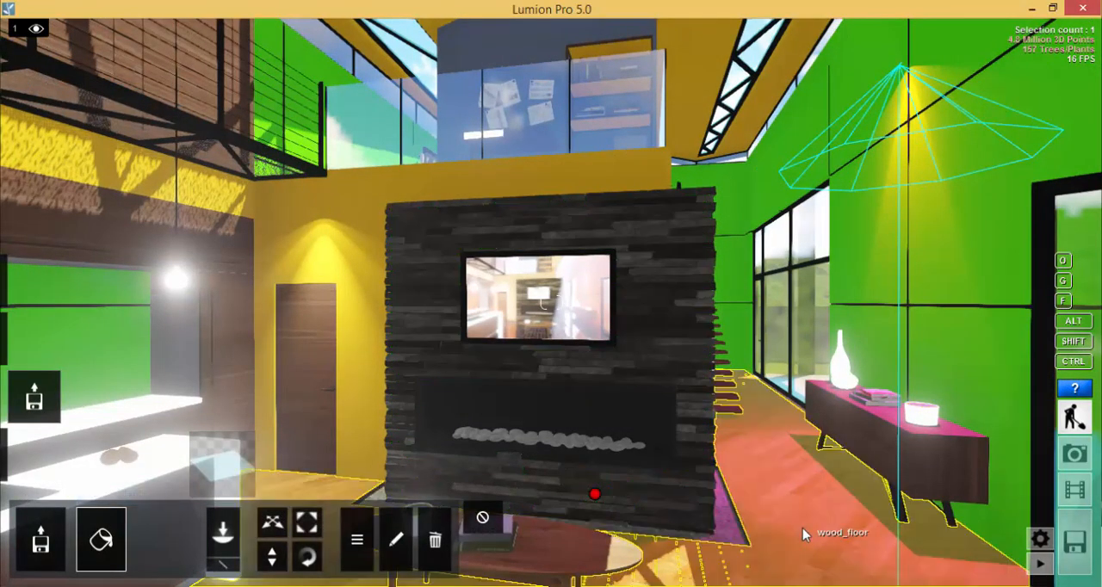
left_click(802, 528)
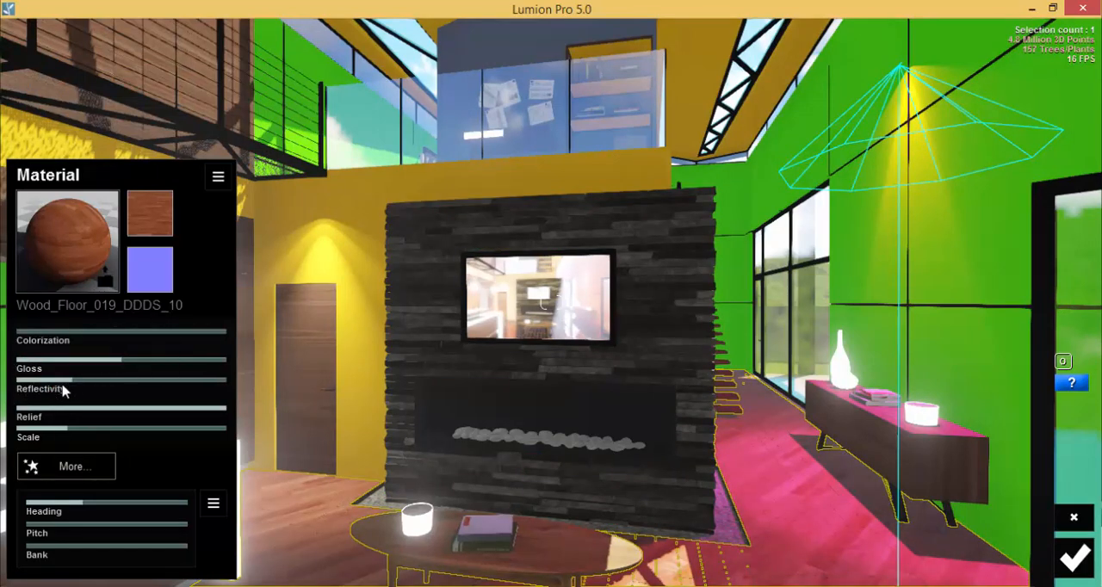
left_click_drag(65, 390, 258, 381)
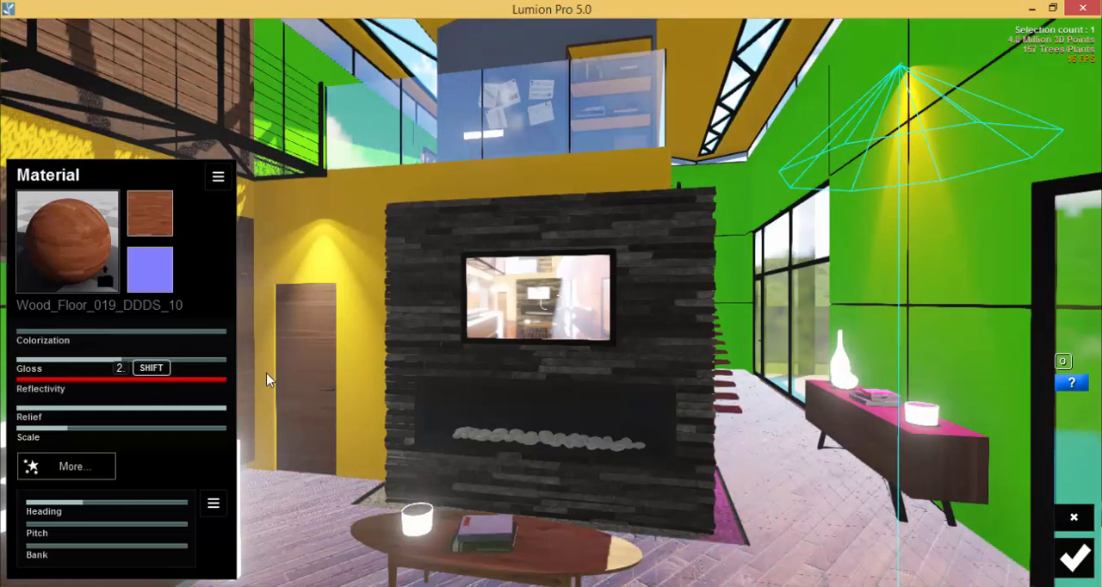
left_click_drag(153, 361, 246, 359)
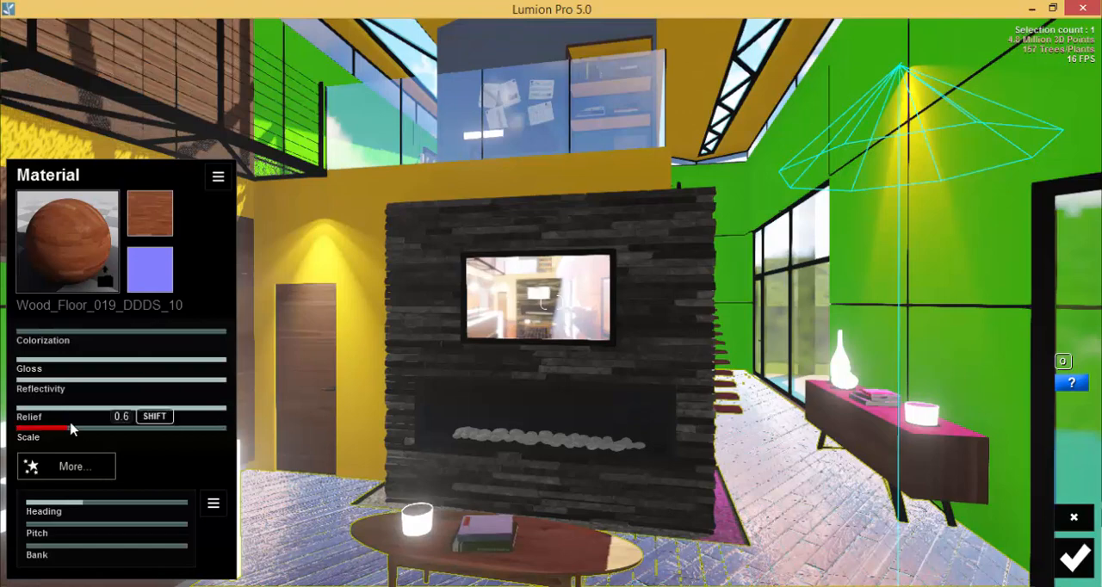
Reduce the wood_floor material's relief to its minimum, save the material changes, and return to Photo mode
left_click_drag(41, 408, 39, 412)
left_click_drag(796, 544, 819, 511)
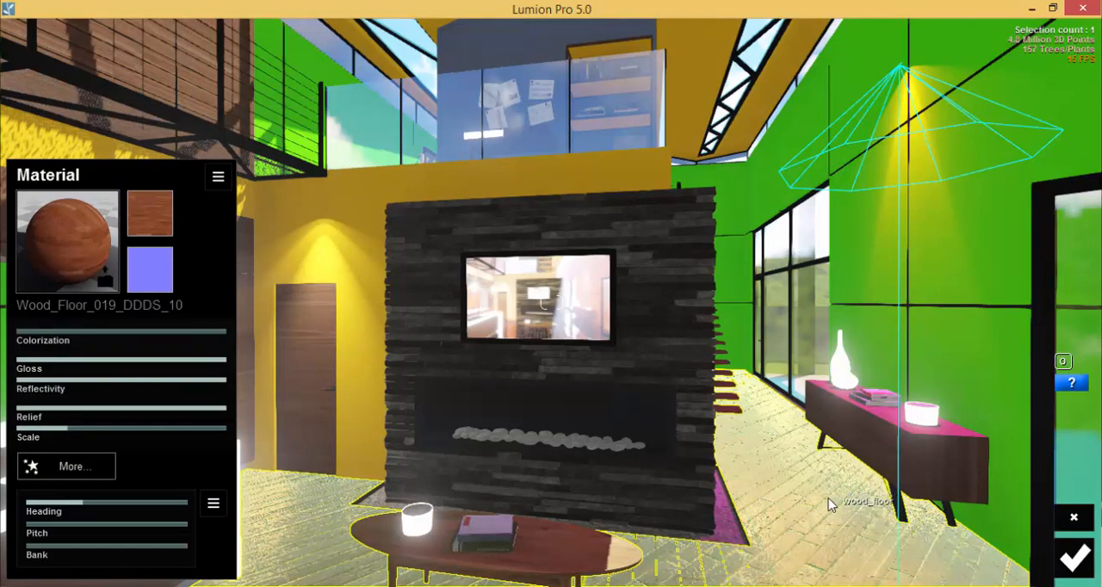
left_click_drag(86, 407, 2, 413)
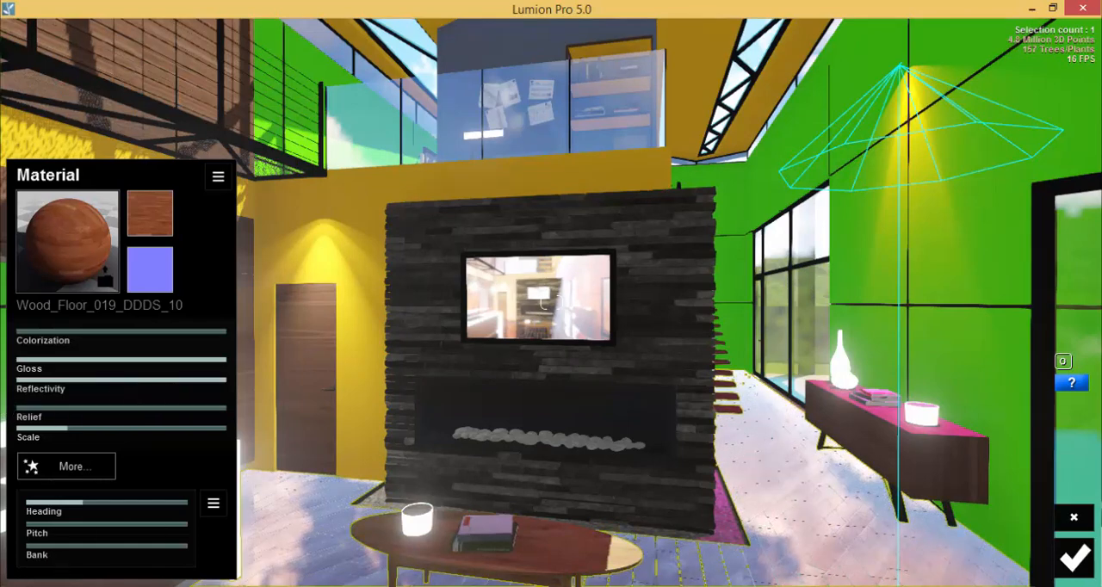
left_click(1074, 558)
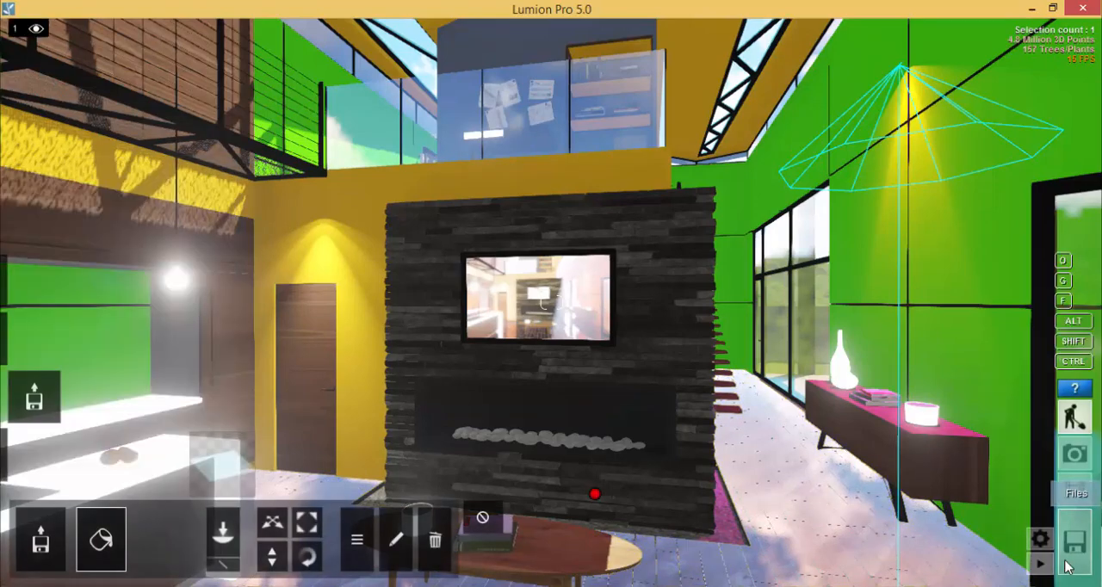
left_click(1076, 455)
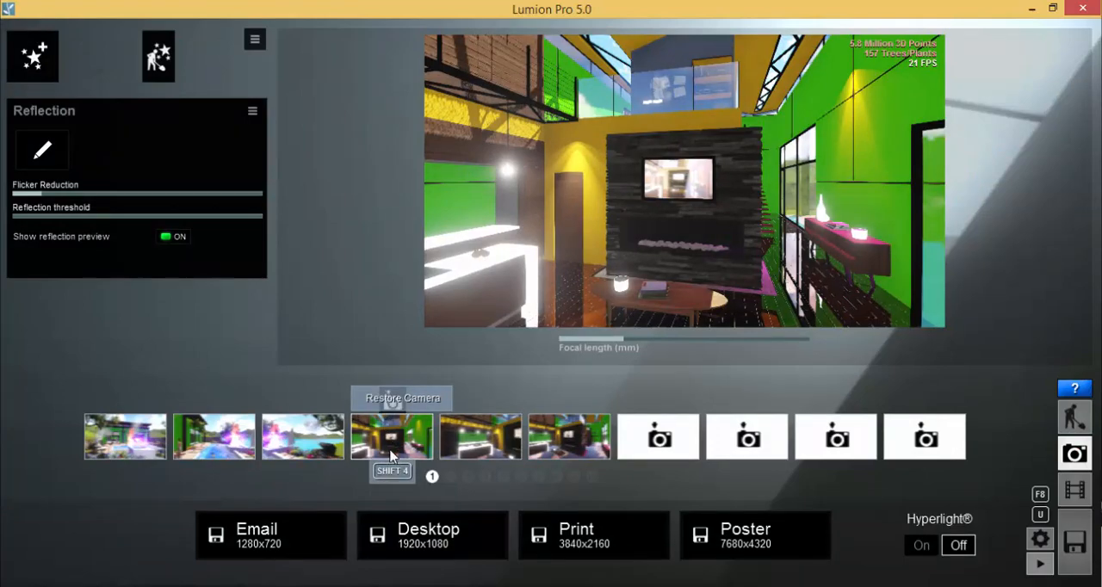
Render the fourth camera view at Desktop 1920x1080 as the bitmap file Test 03 03.bmp
left_click(432, 538)
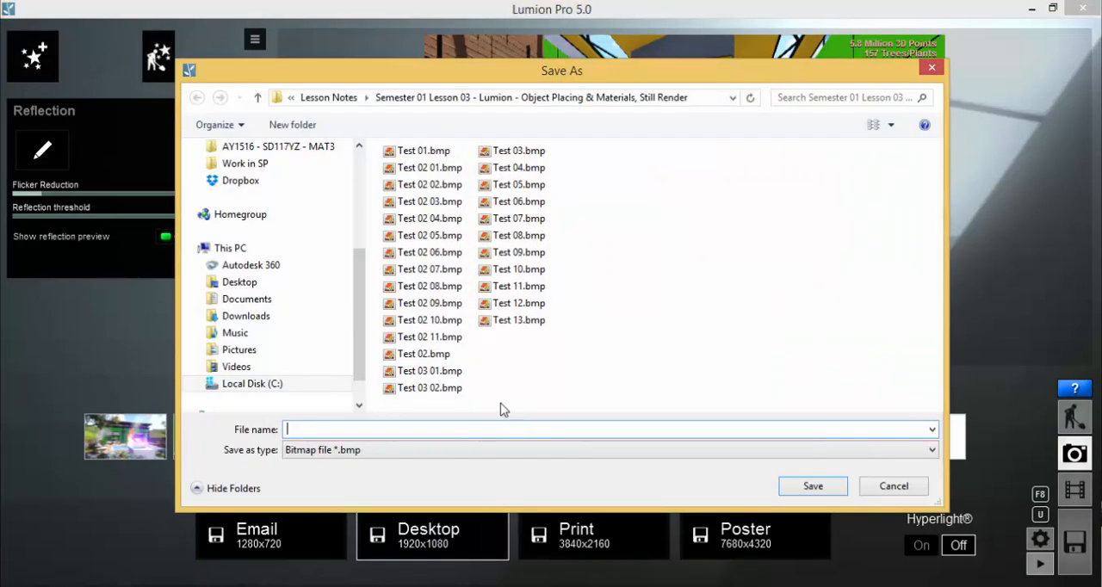
left_click(430, 389)
left_click(349, 428)
left_click(328, 428)
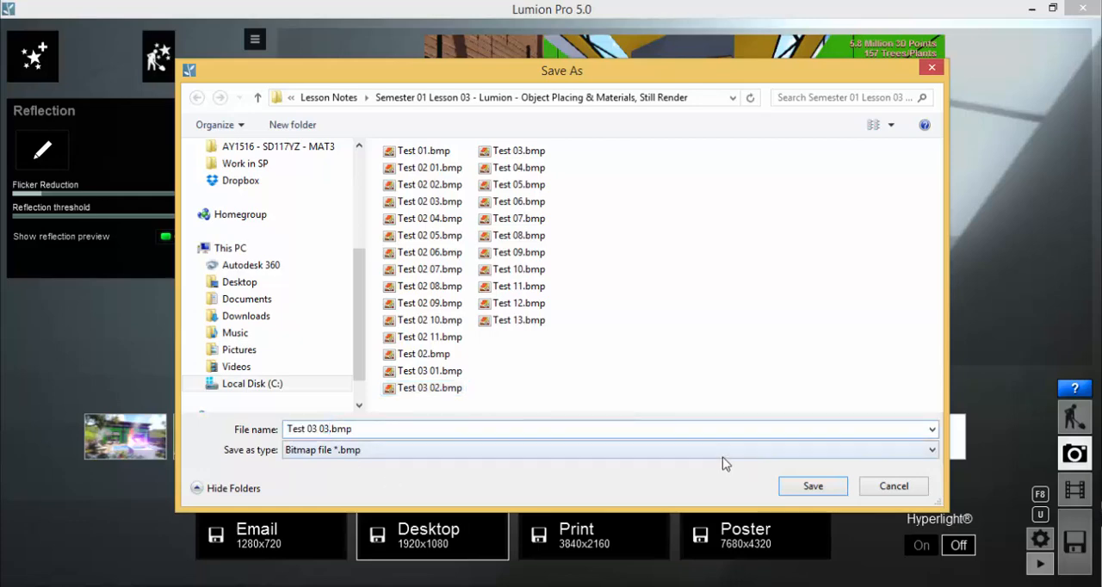
left_click(815, 487)
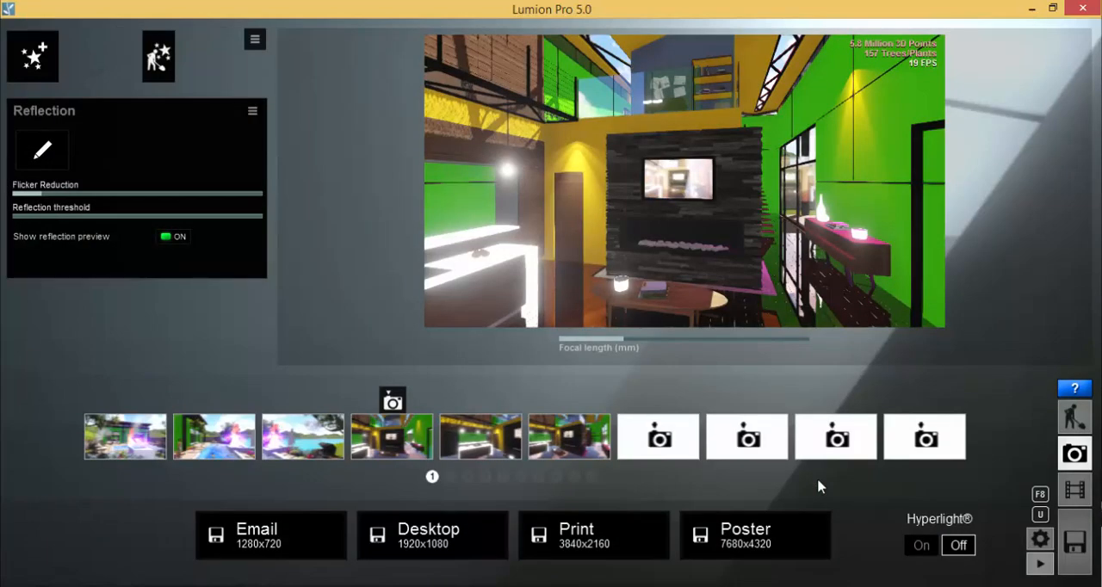
Compare the floor reflections in Test 03 02.bmp and Test 03 03.bmp in Windows Photo Viewer, and go back to Lumion
key("alt+Tab")
left_click(380, 508)
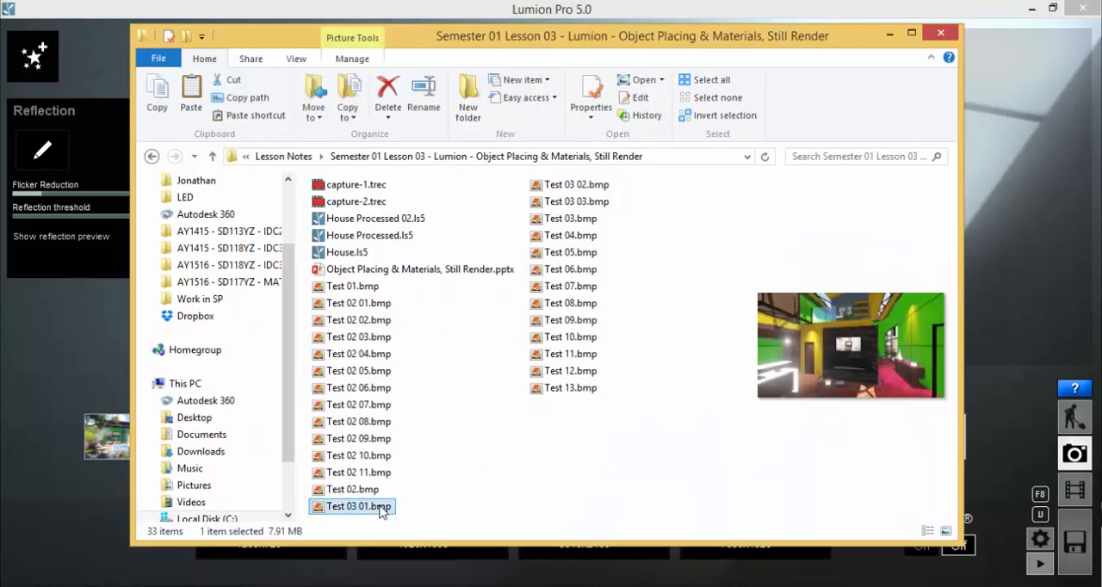
double_click(380, 508)
left_click(591, 567)
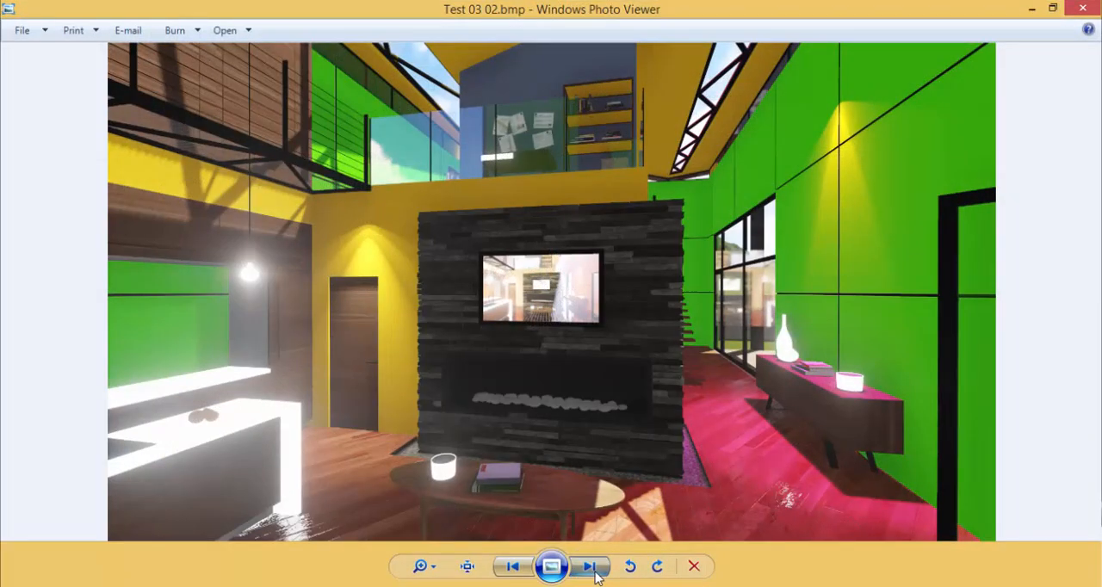
left_click(590, 567)
left_click(518, 568)
left_click(597, 568)
left_click(504, 569)
left_click(600, 568)
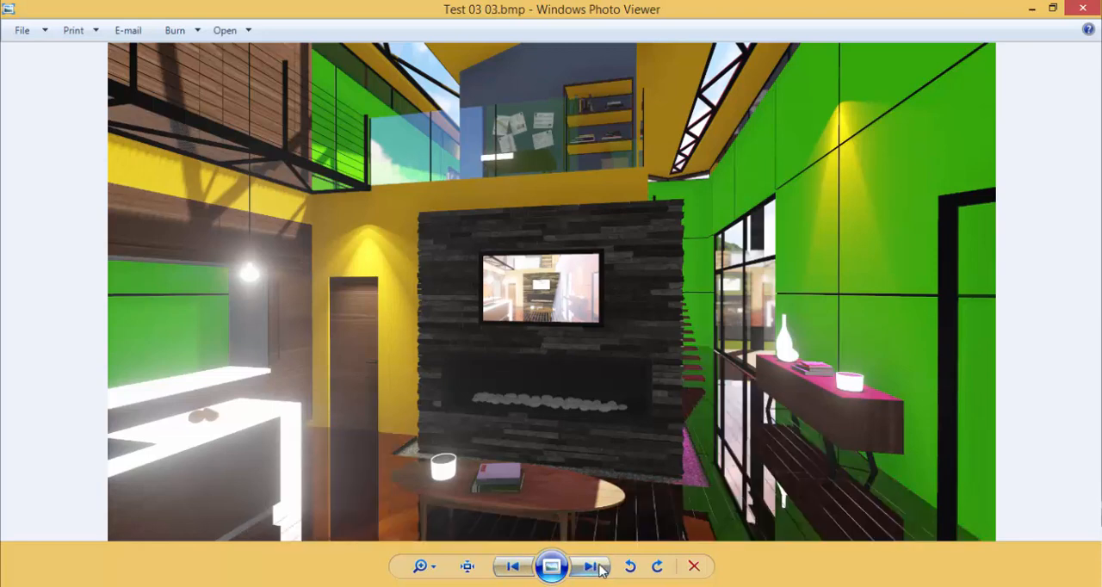
left_click(513, 566)
left_click(591, 566)
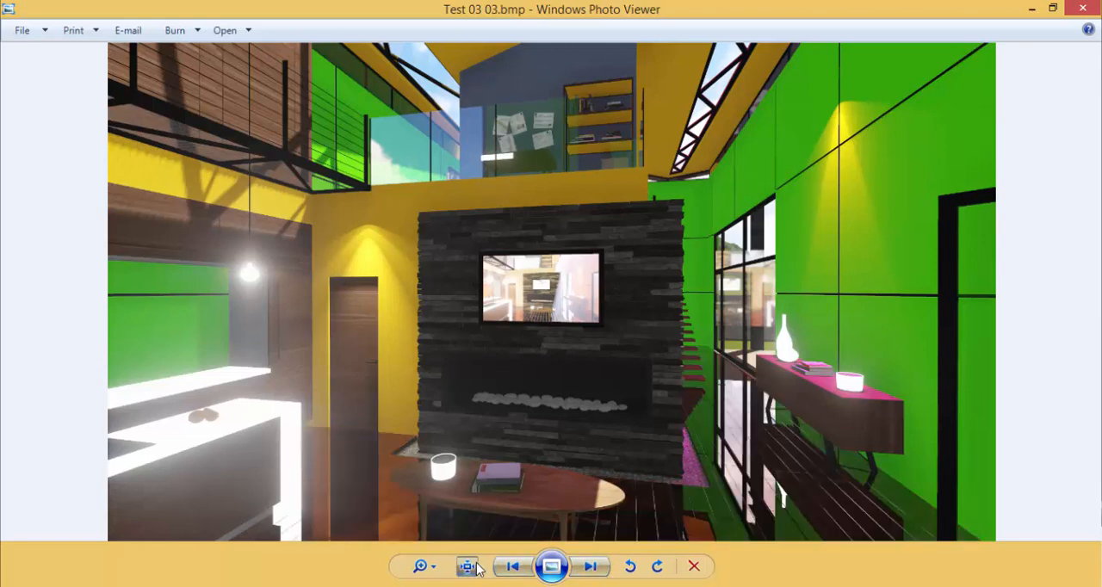
scroll(558, 567, "up", 1)
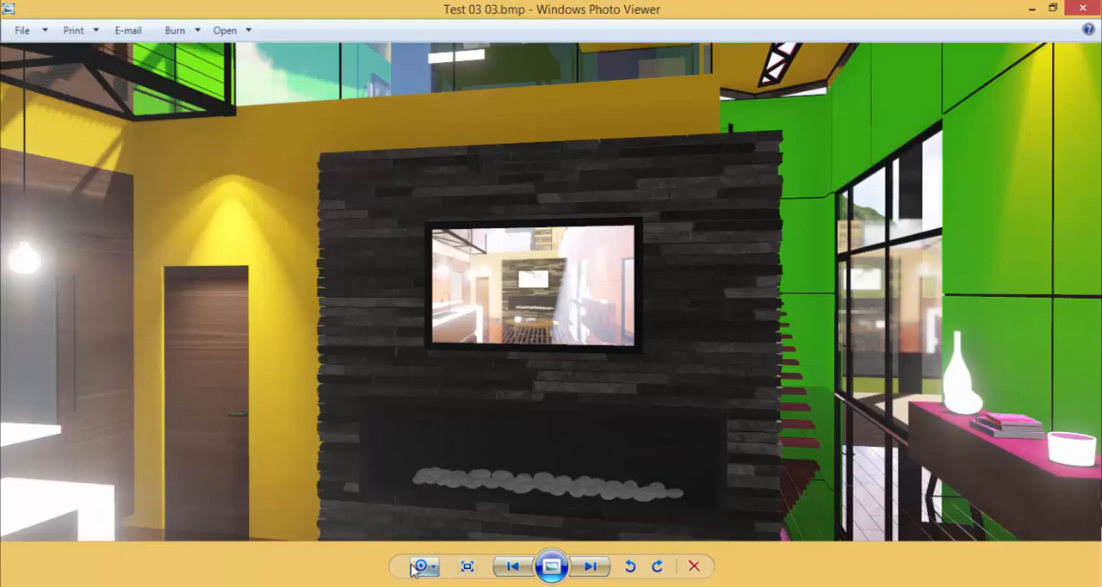
left_click(513, 567)
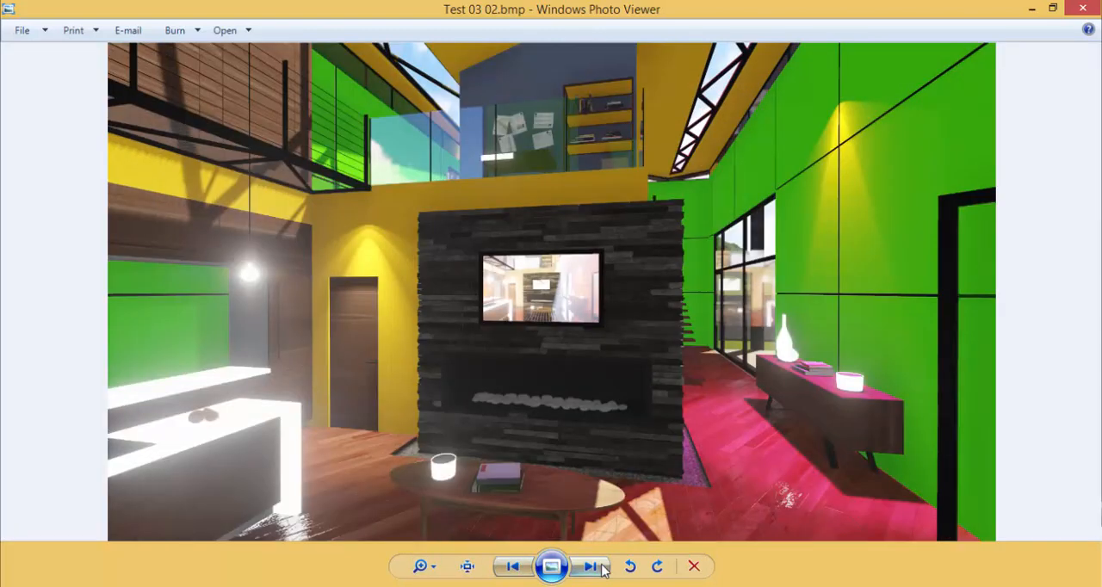
left_click(590, 567)
left_click(508, 566)
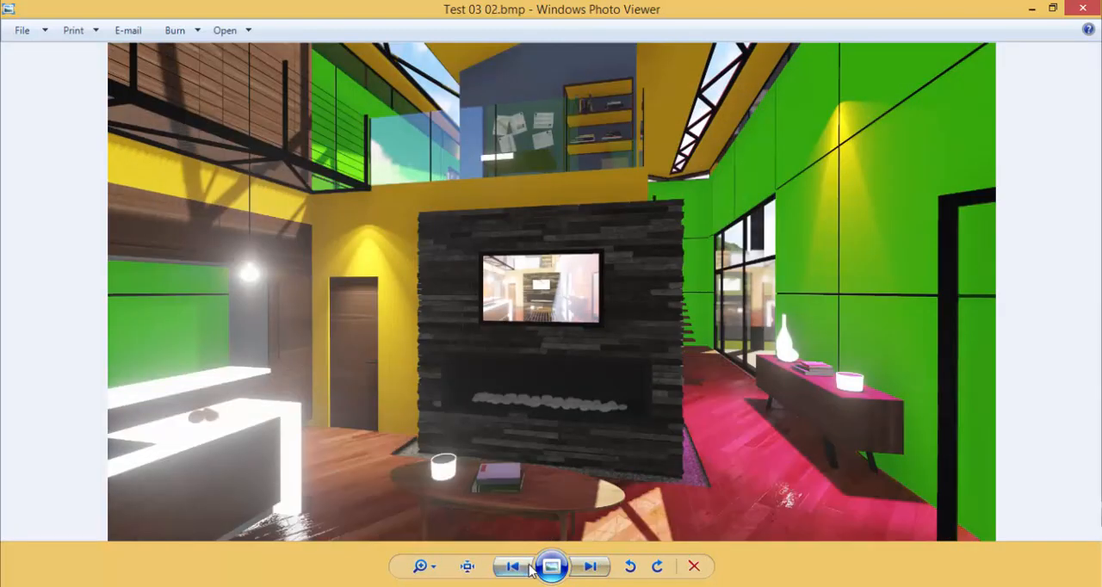
left_click(591, 567)
left_click(1082, 8)
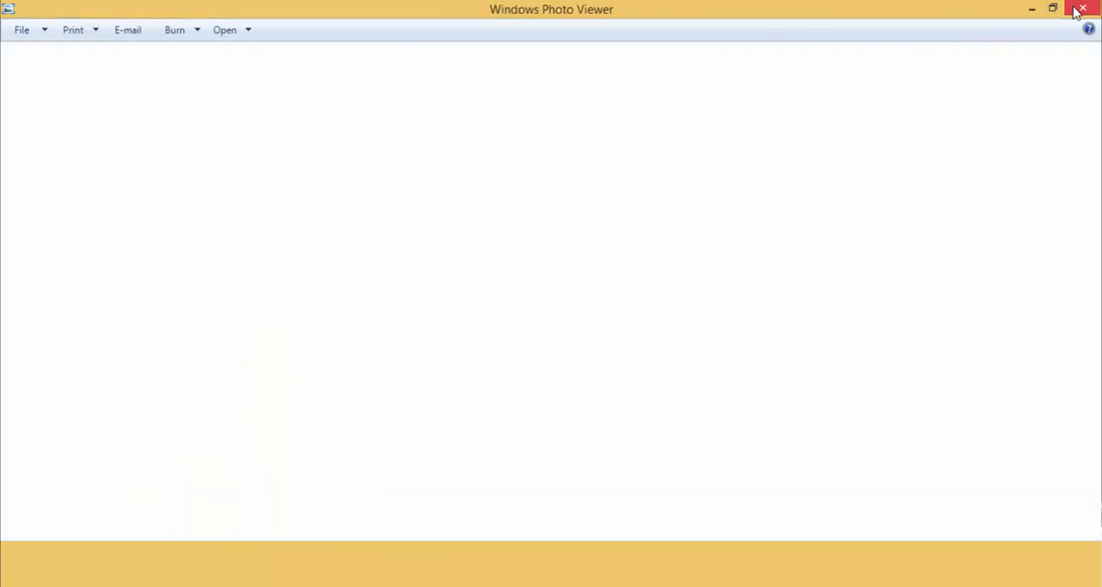
left_click(64, 325)
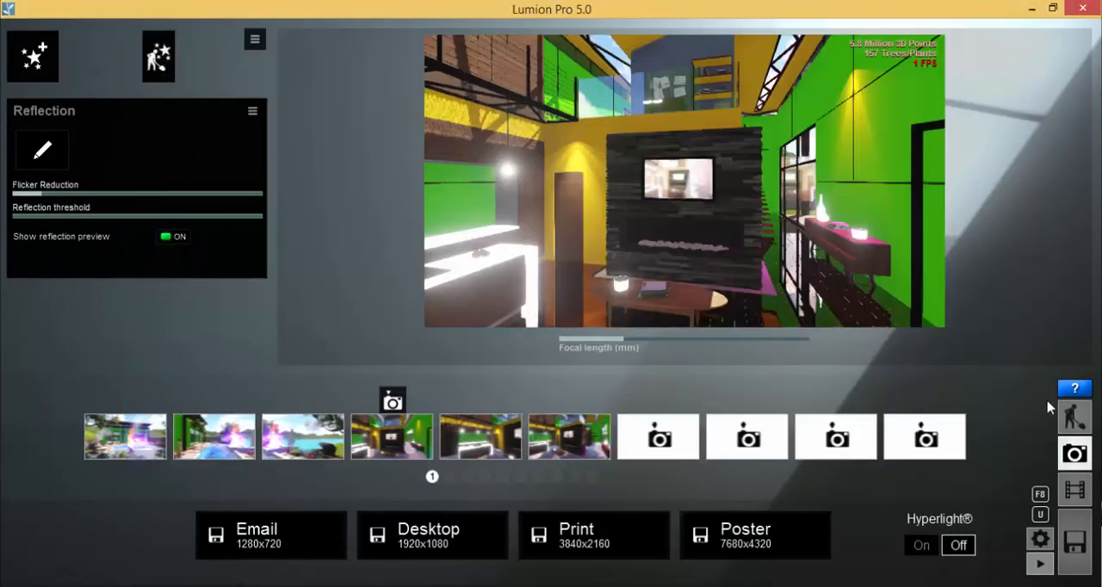
In Build mode, lower the wood_floor material's reflectivity to slightly above midway and gloss to about 0.7, save it, and return to Photo mode
left_click(1073, 417)
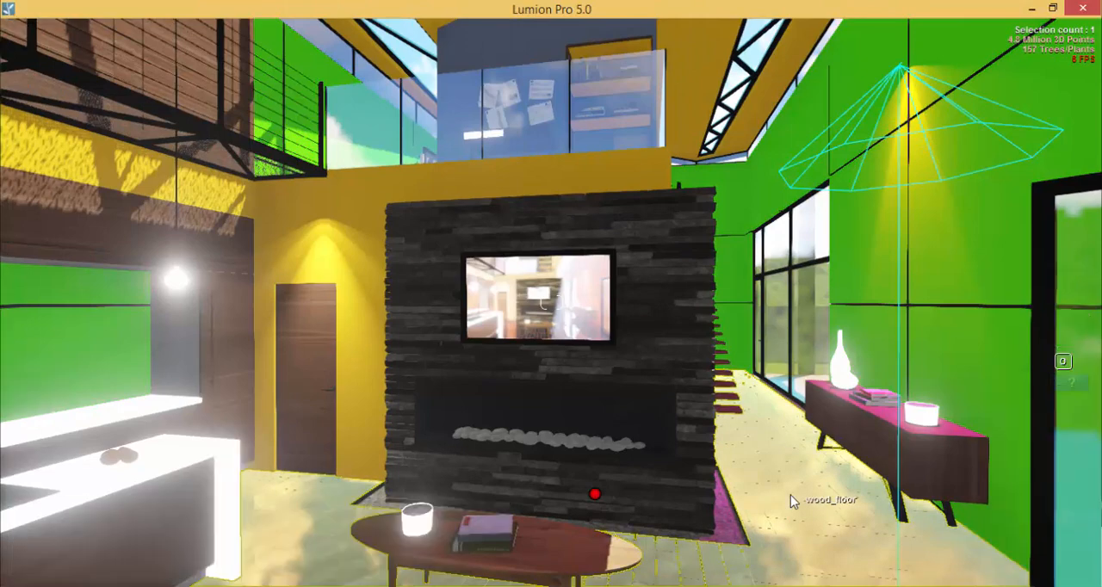
left_click(792, 498)
left_click_drag(179, 384, 150, 385)
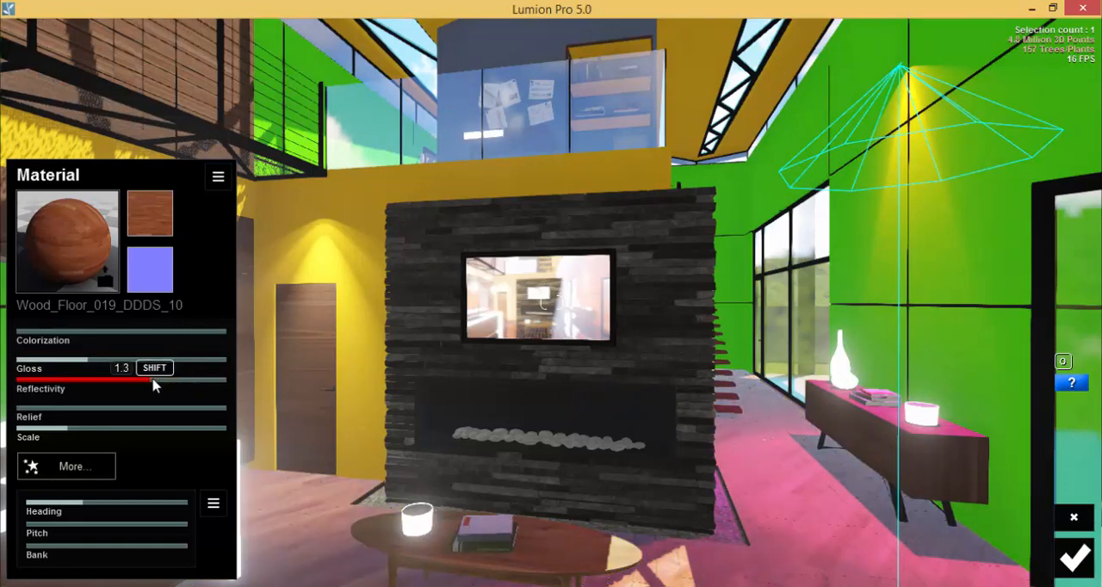
left_click(138, 384)
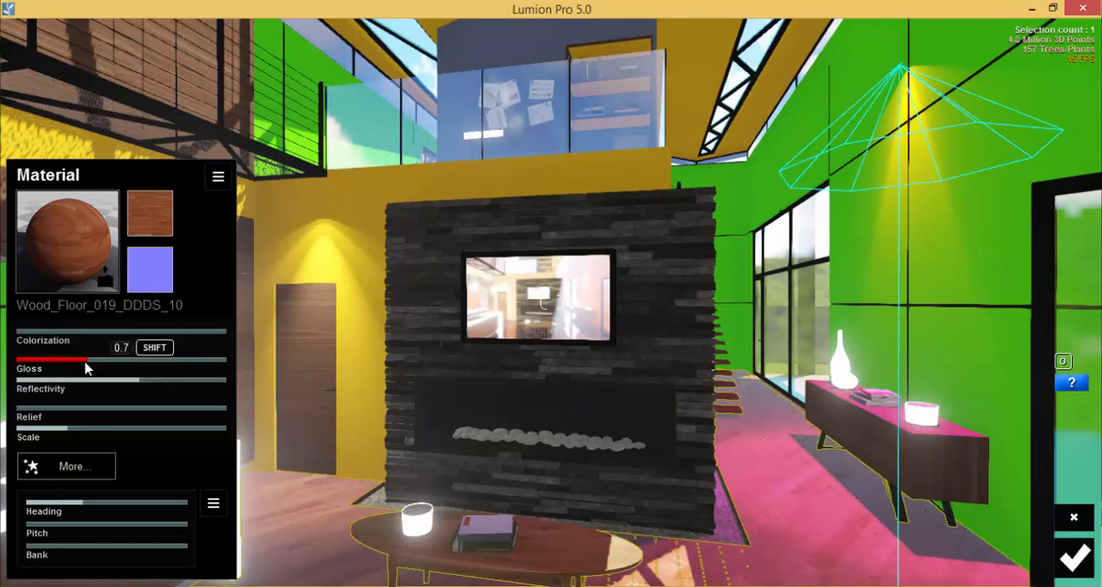
left_click(84, 368)
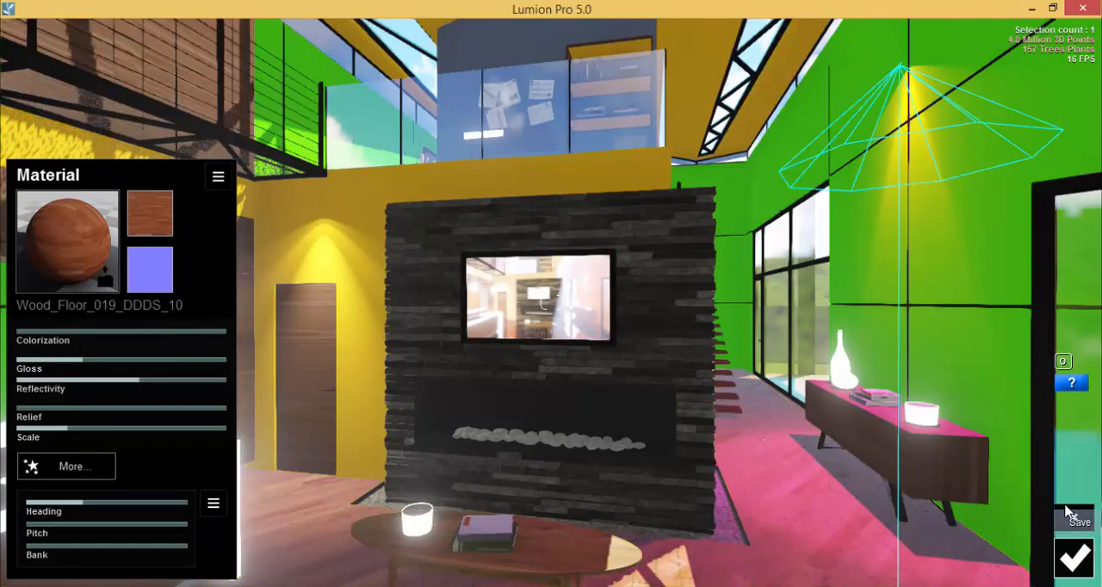
left_click(1075, 560)
left_click(1072, 459)
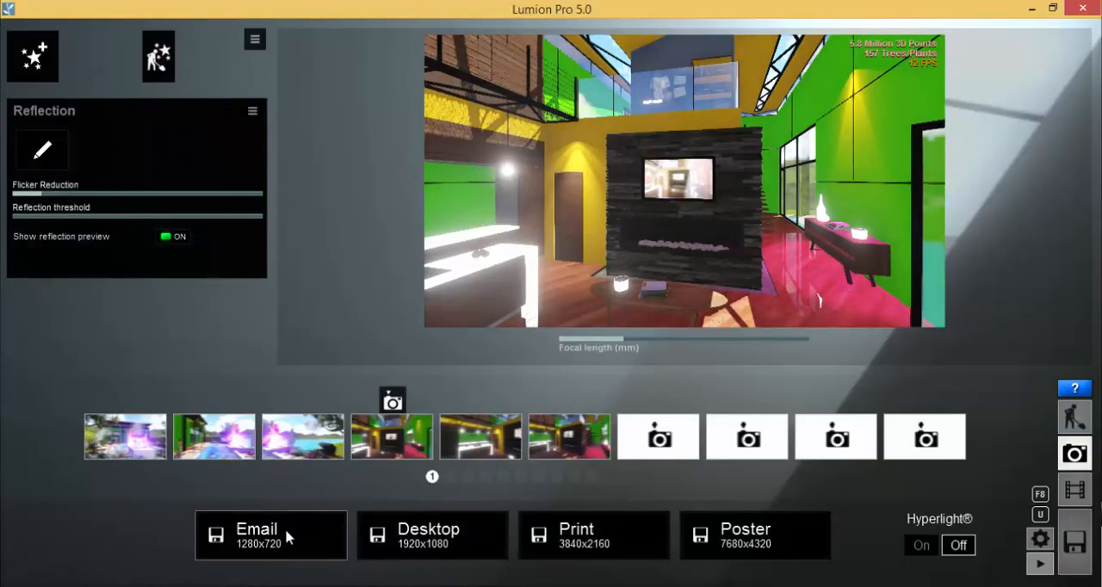
Render the interior view at Desktop 1920x1080 as the bitmap file Test 03 04.bmp
left_click(468, 533)
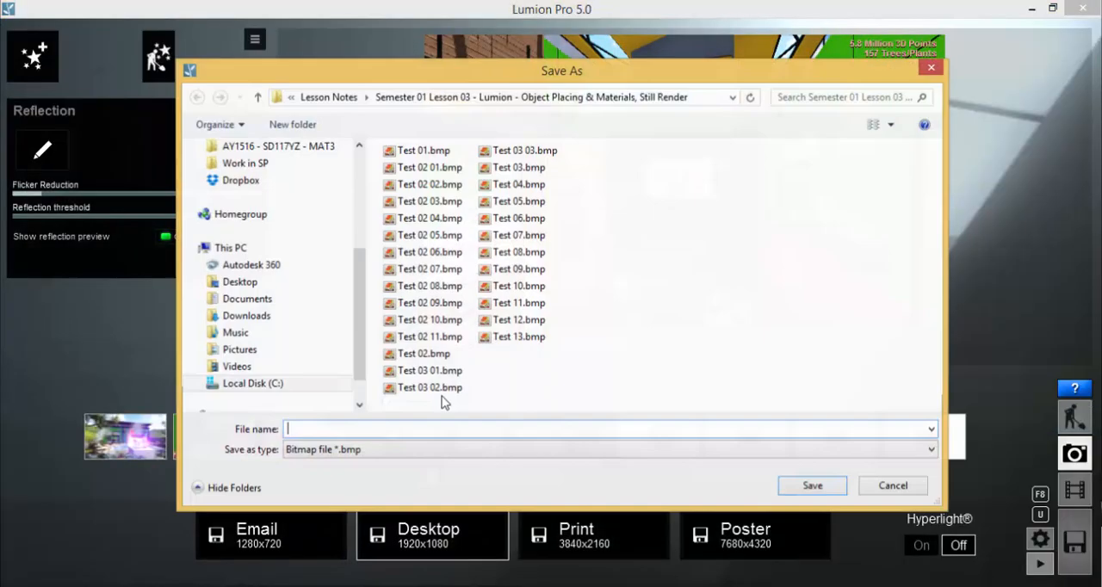
left_click(910, 492)
left_click(428, 534)
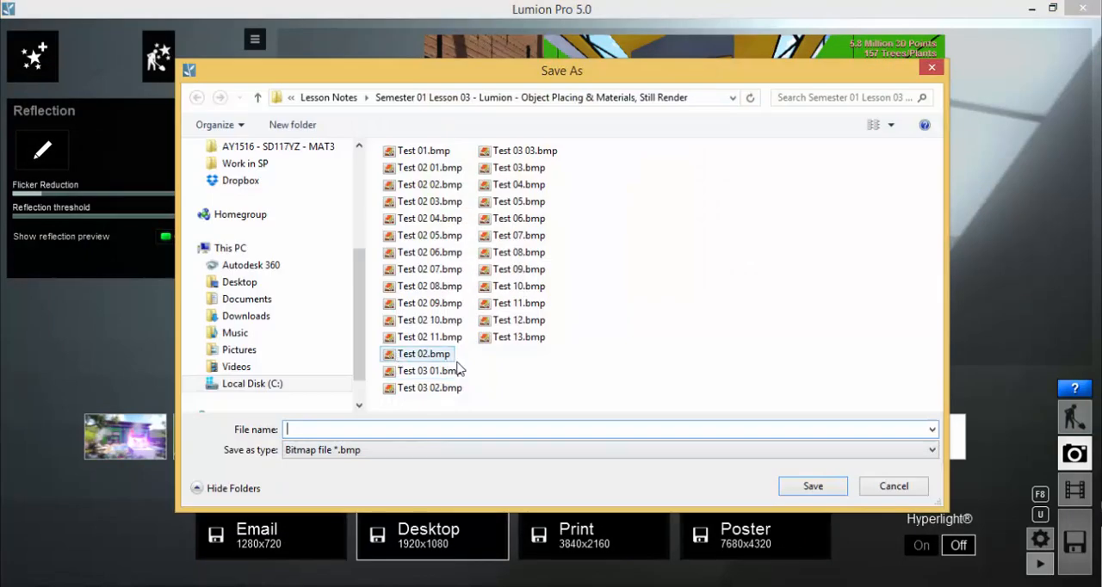
left_click(525, 151)
left_click(340, 429)
left_click(327, 429)
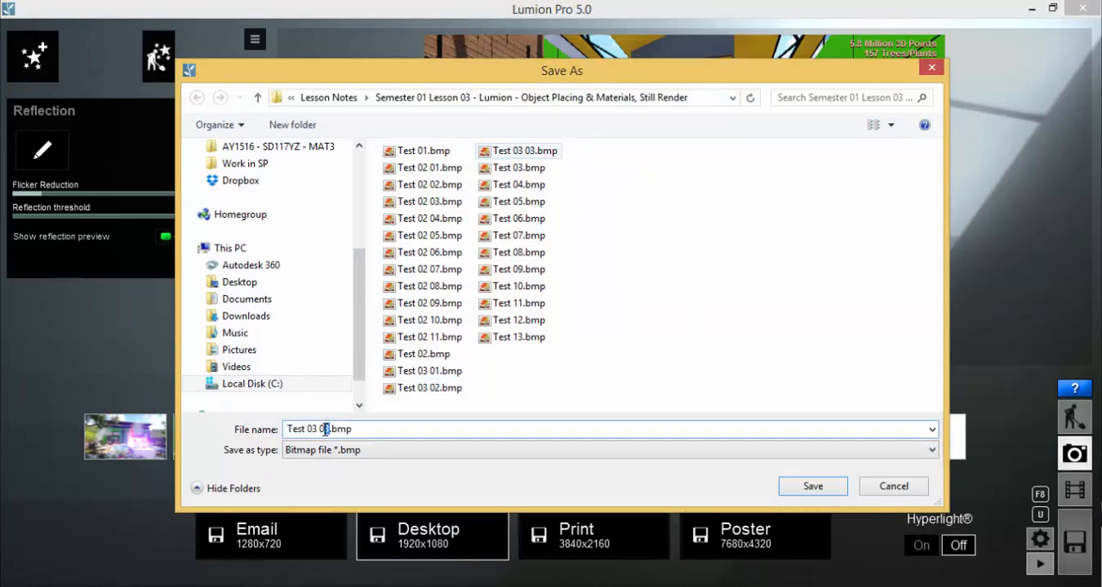
left_click(843, 490)
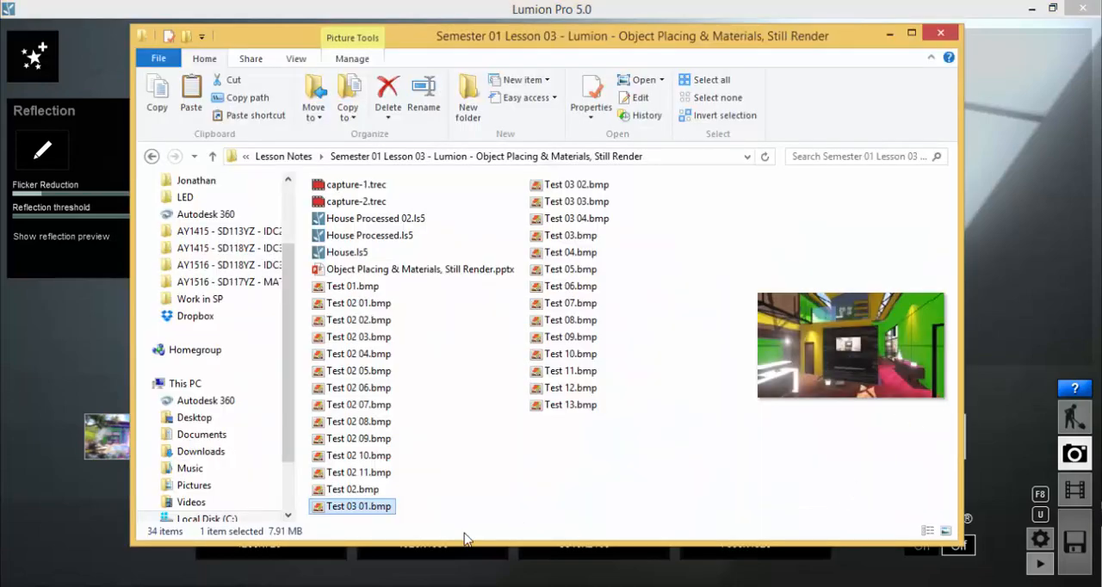
Compare the floor reflections in Test 03 02.bmp, Test 03 03.bmp and Test 03 04.bmp in Windows Photo Viewer, and go back to Lumion
double_click(355, 508)
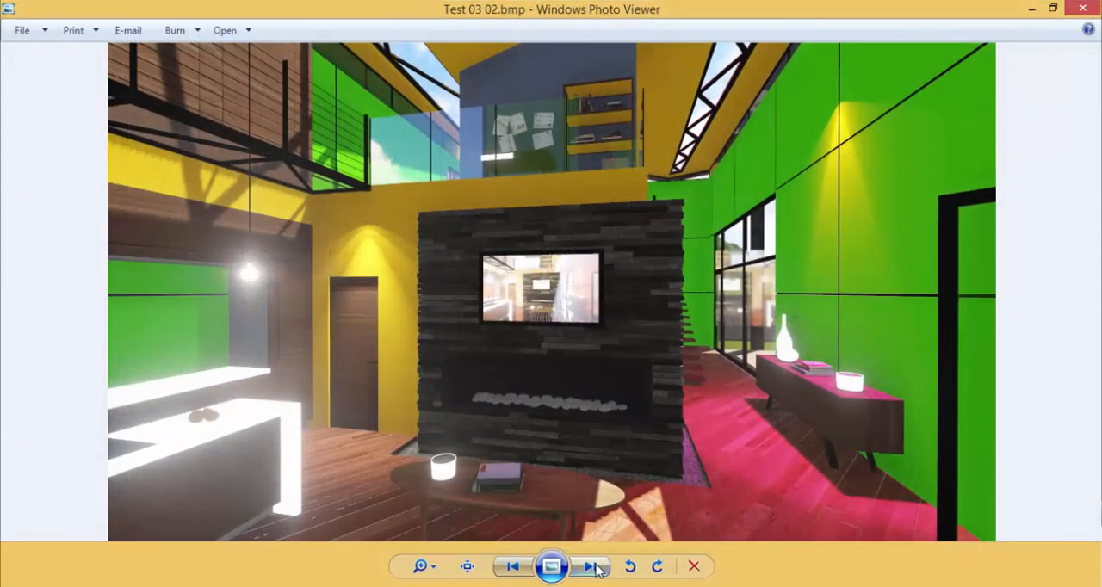
left_click(594, 567)
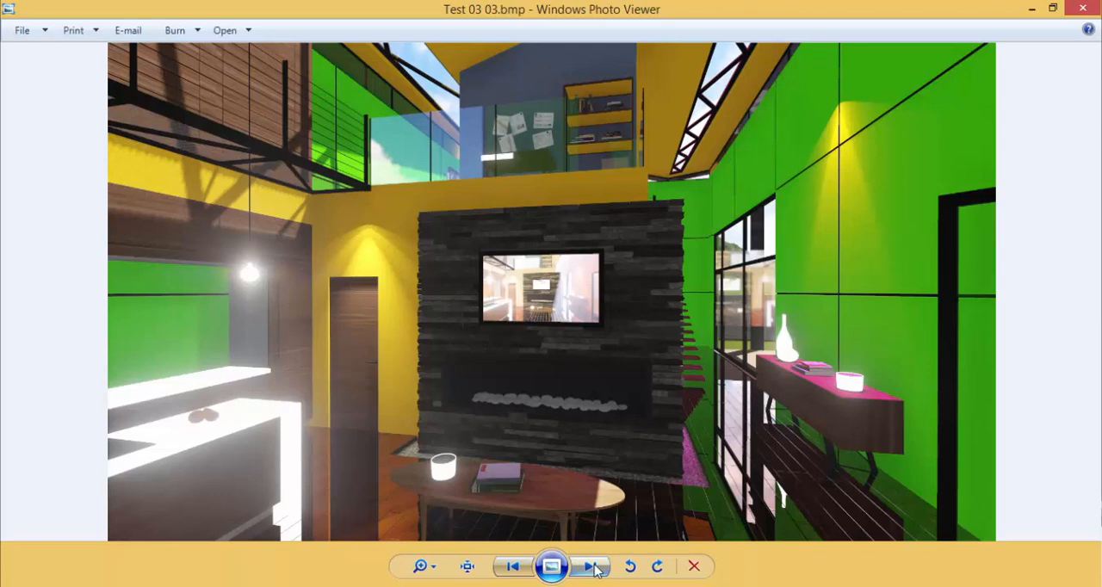
left_click(593, 568)
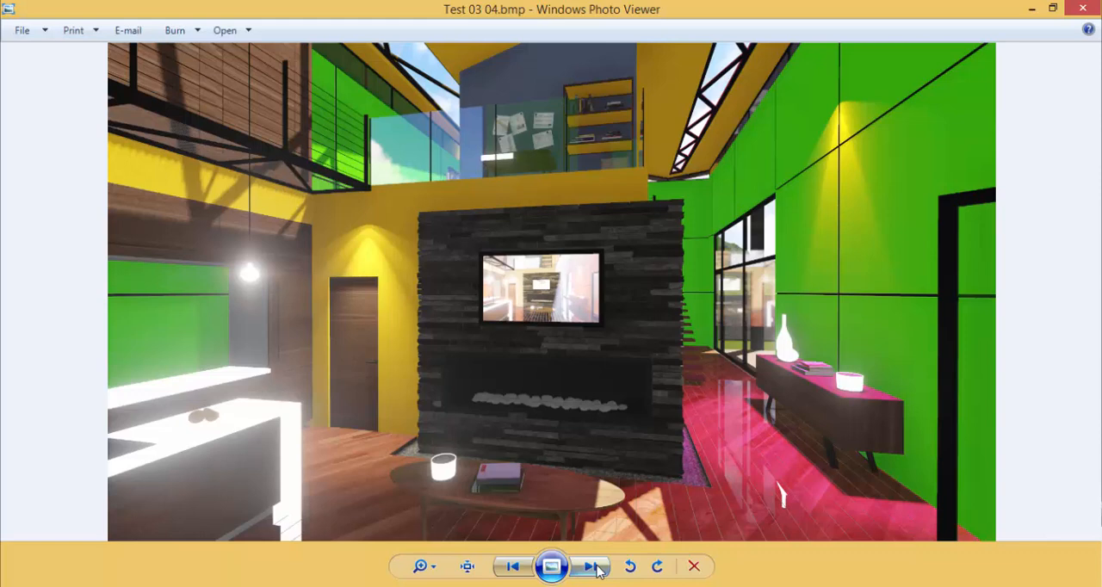
left_click(512, 566)
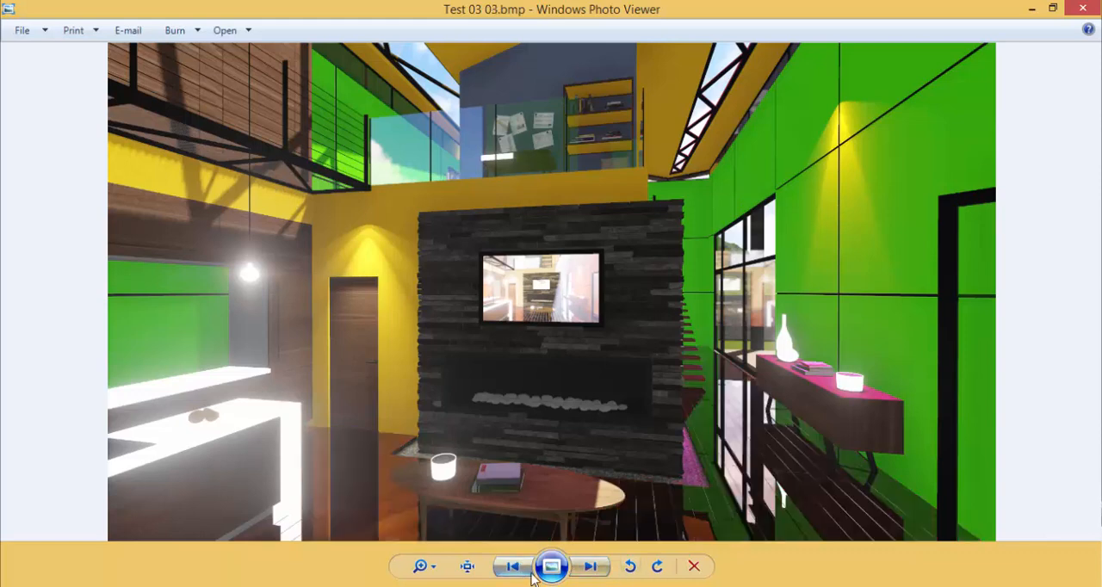
left_click(585, 568)
left_click(512, 567)
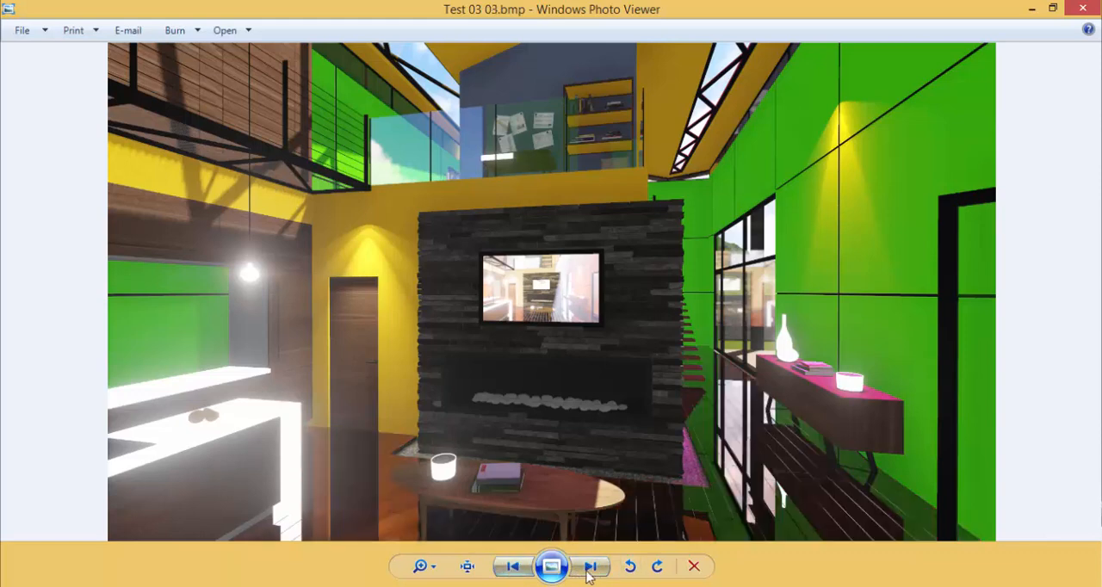
left_click(591, 568)
left_click(513, 567)
left_click(588, 568)
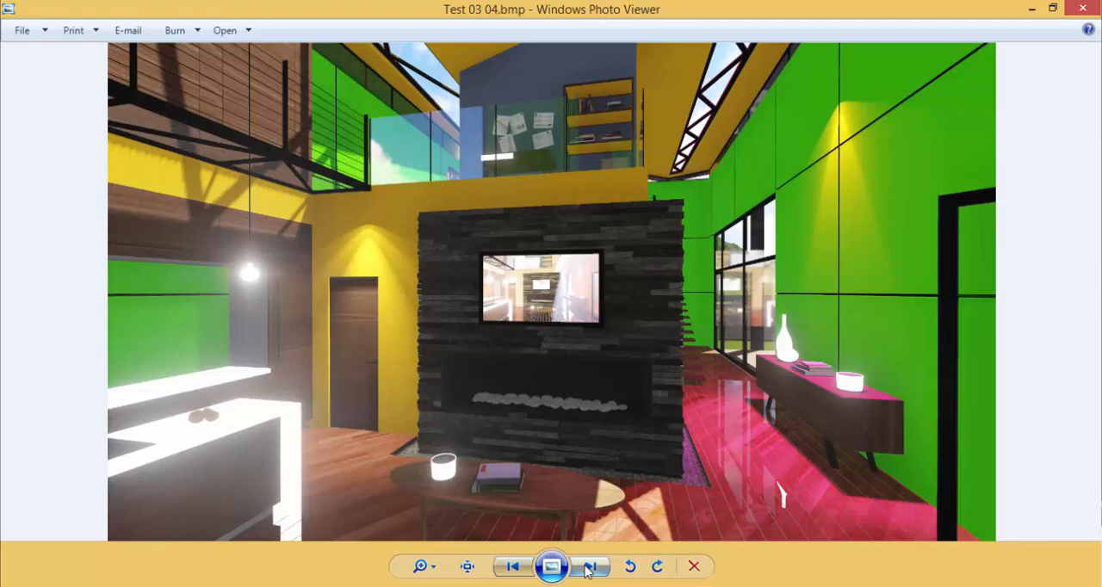
key("alt+Tab")
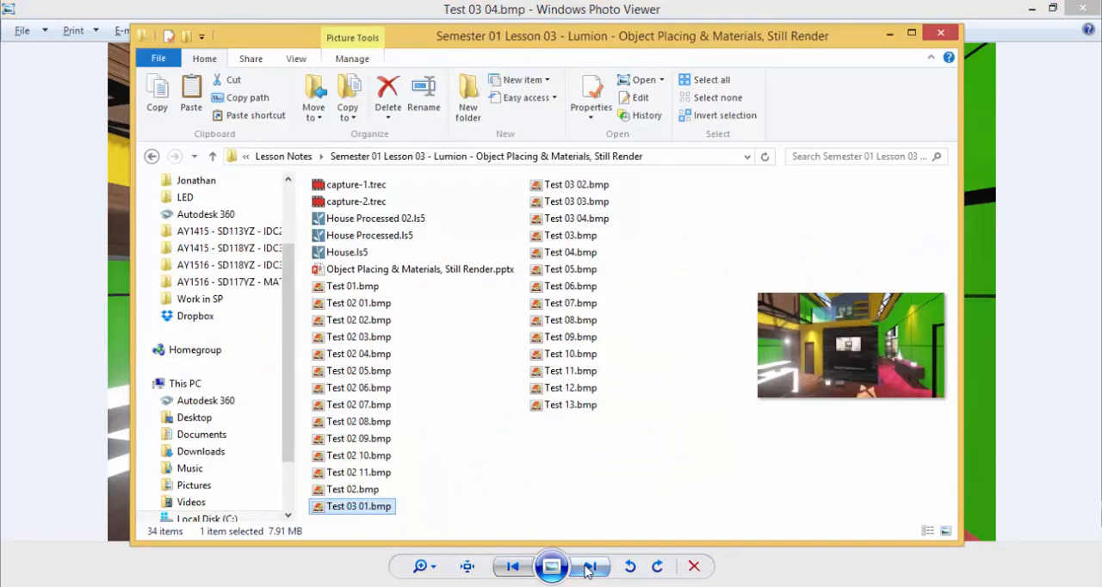
key("alt+Tab")
key("alt+Tab")
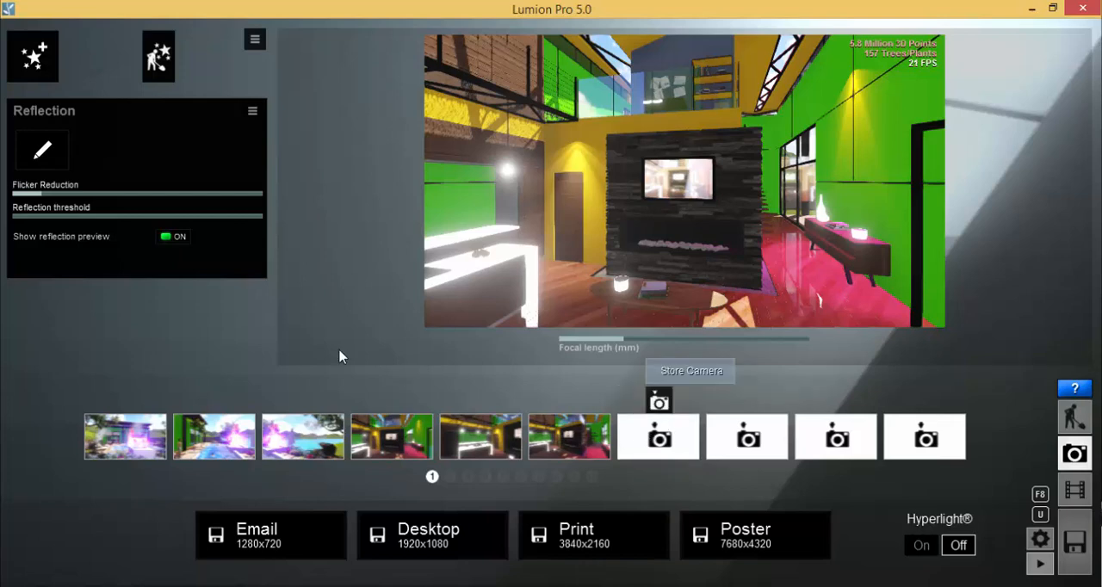
Add the Global Illumination effect to the photo
left_click(35, 59)
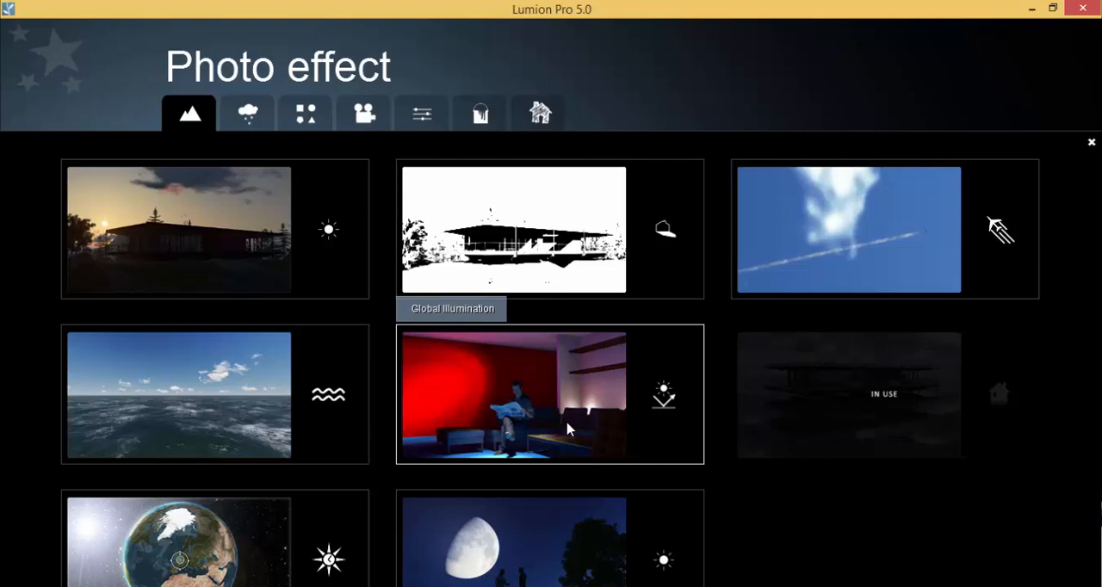
left_click(532, 399)
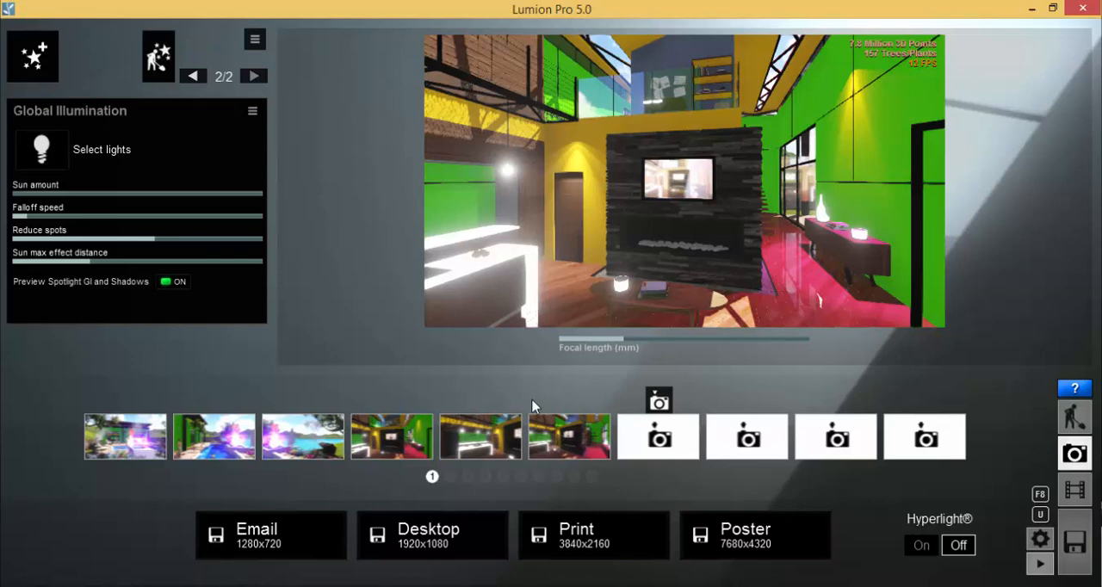
mouse_move(134, 136)
left_mouse_down()
mouse_move(27, 130)
mouse_move(99, 196)
mouse_move(128, 126)
left_mouse_up()
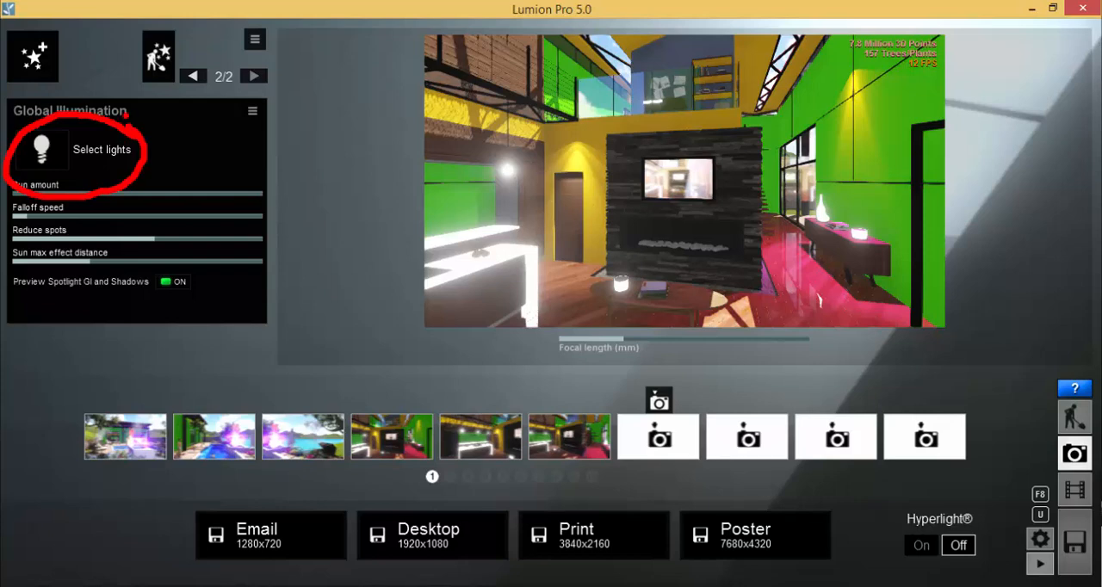
key("Escape")
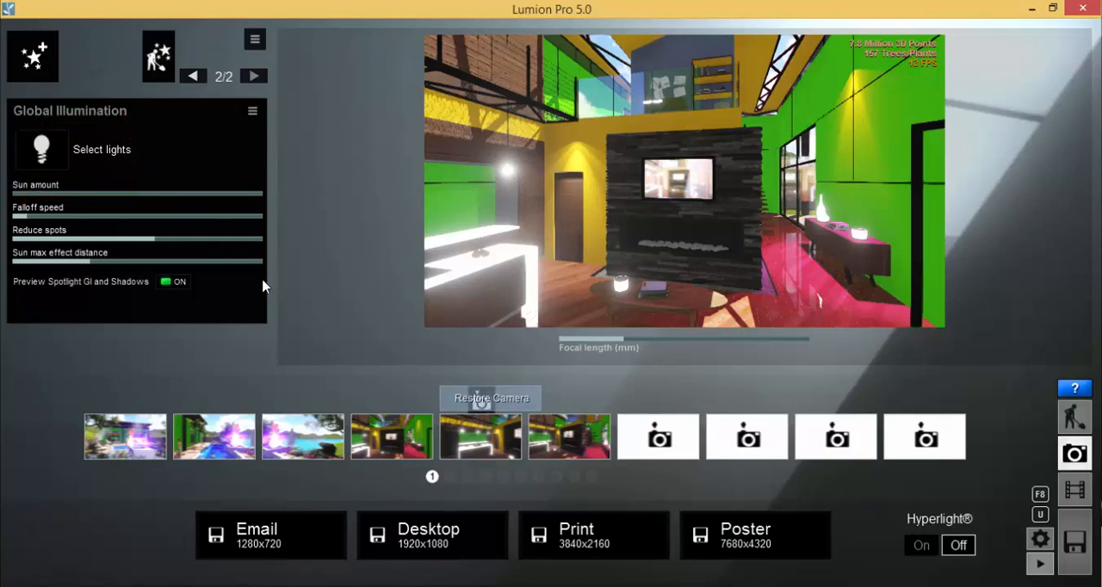
Select the spotlights above the door and on the green wall for Global Illumination, and raise the Spotlight GI amount to its maximum
left_click(43, 151)
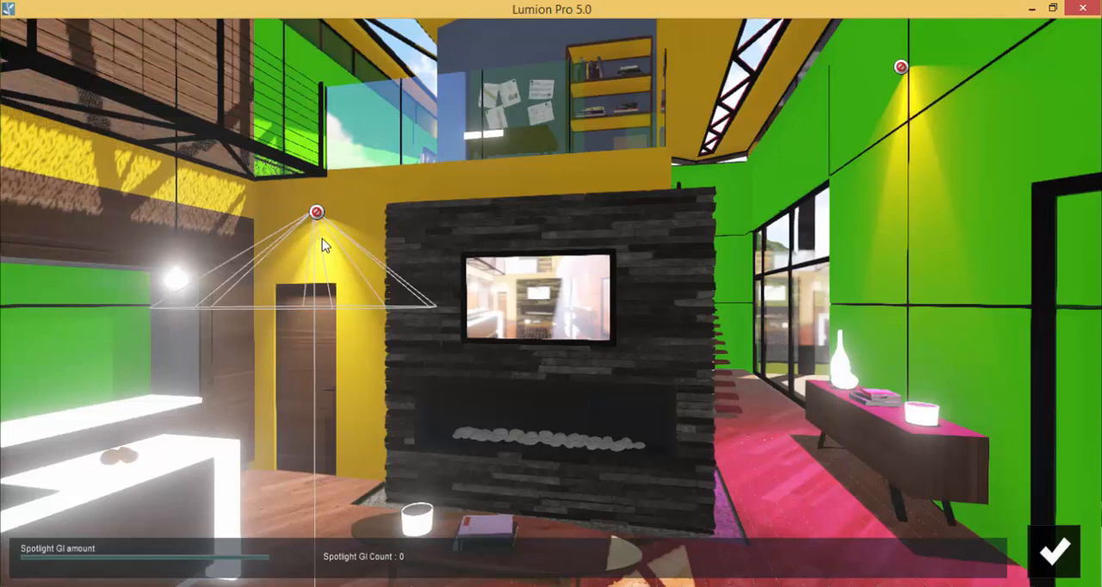
left_click(317, 212)
left_click(901, 68)
mouse_move(51, 563)
left_click_drag(24, 565, 85, 558)
left_click_drag(252, 560, 315, 556)
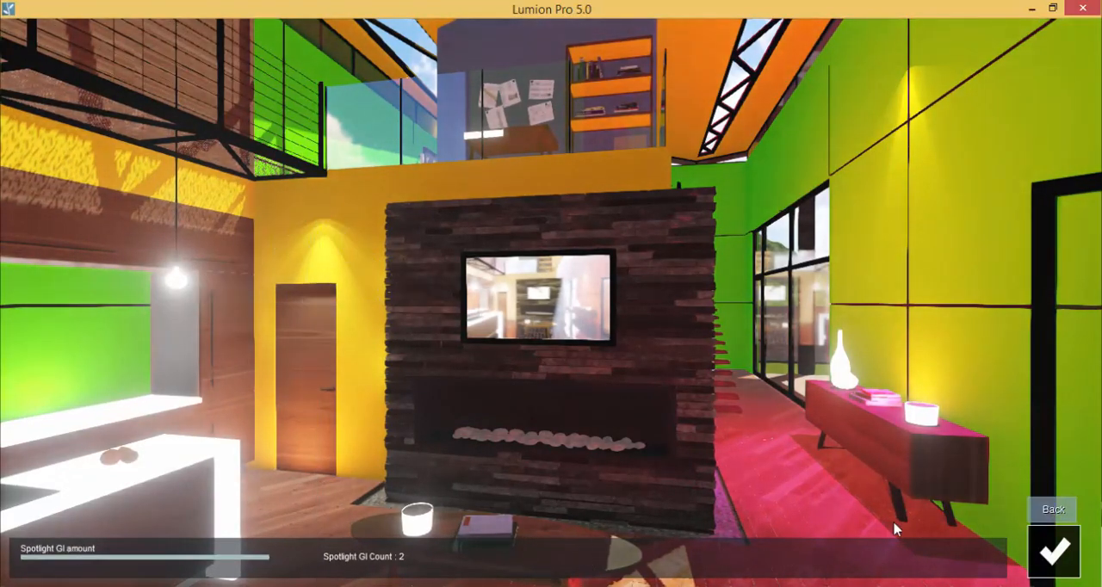
Confirm the selected spotlights and raise the Sun amount of the Global Illumination effect slightly
left_click(1052, 554)
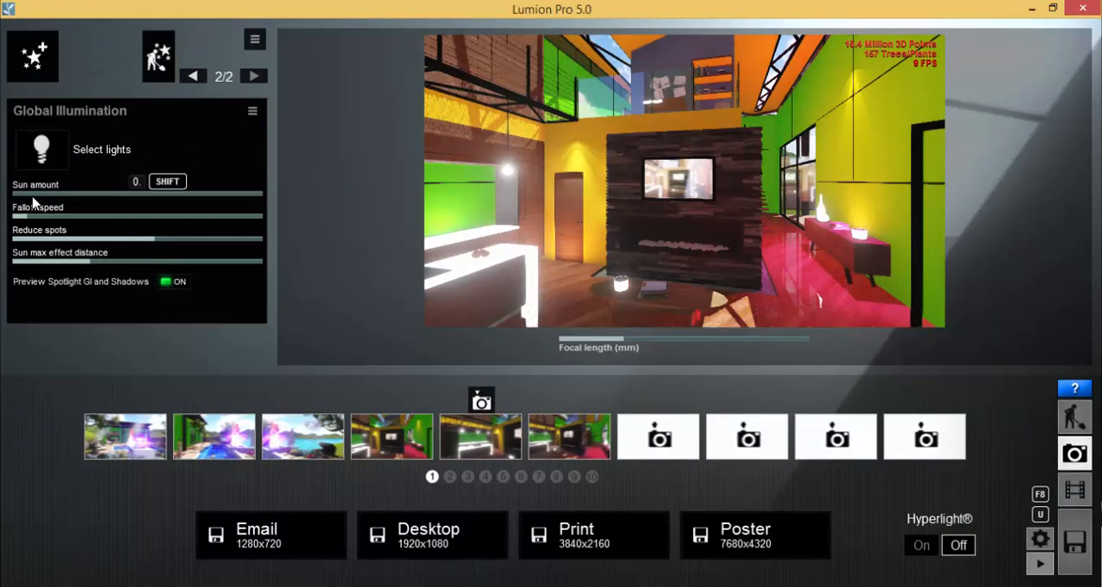
mouse_move(39, 203)
left_mouse_down()
mouse_move(268, 201)
mouse_move(12, 203)
mouse_move(110, 196)
mouse_move(48, 199)
left_mouse_up()
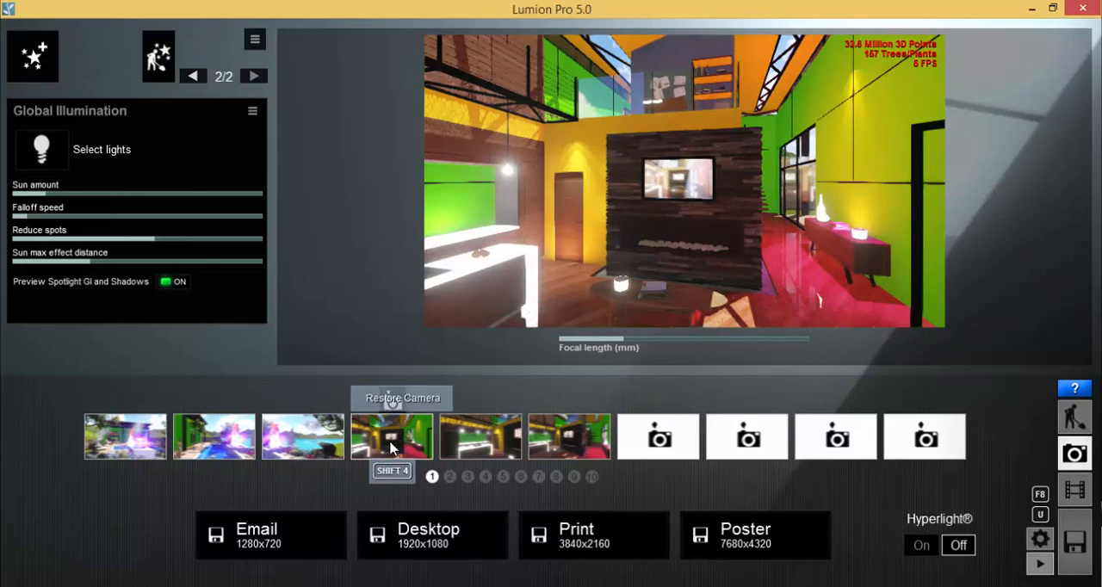
Render the interior view at Desktop 1920x1080 as the bitmap file Test 03 05.bmp
left_click(425, 557)
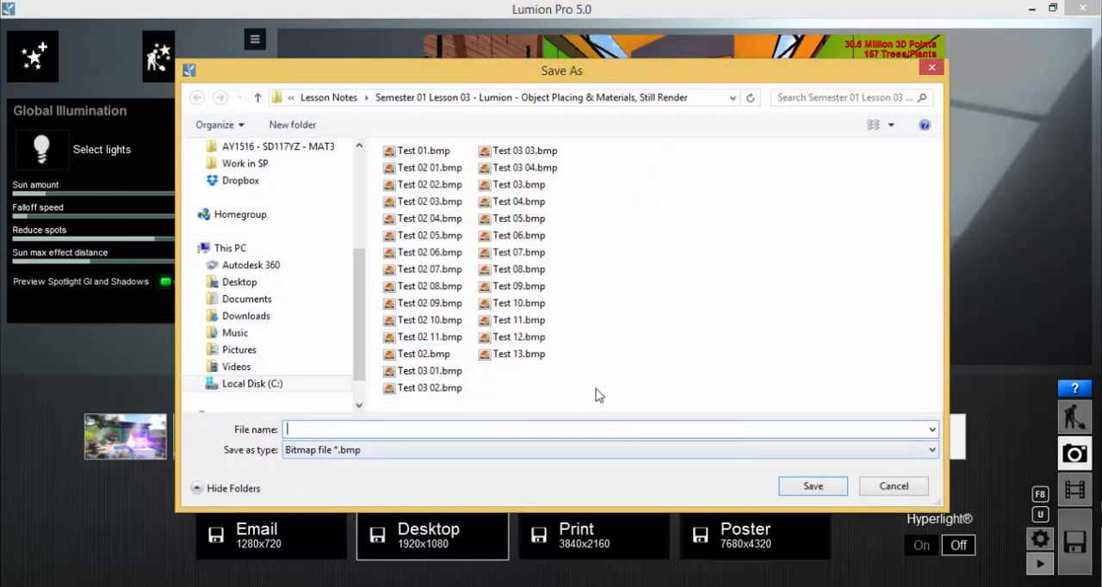
left_click(525, 168)
left_click(323, 435)
left_click(323, 432)
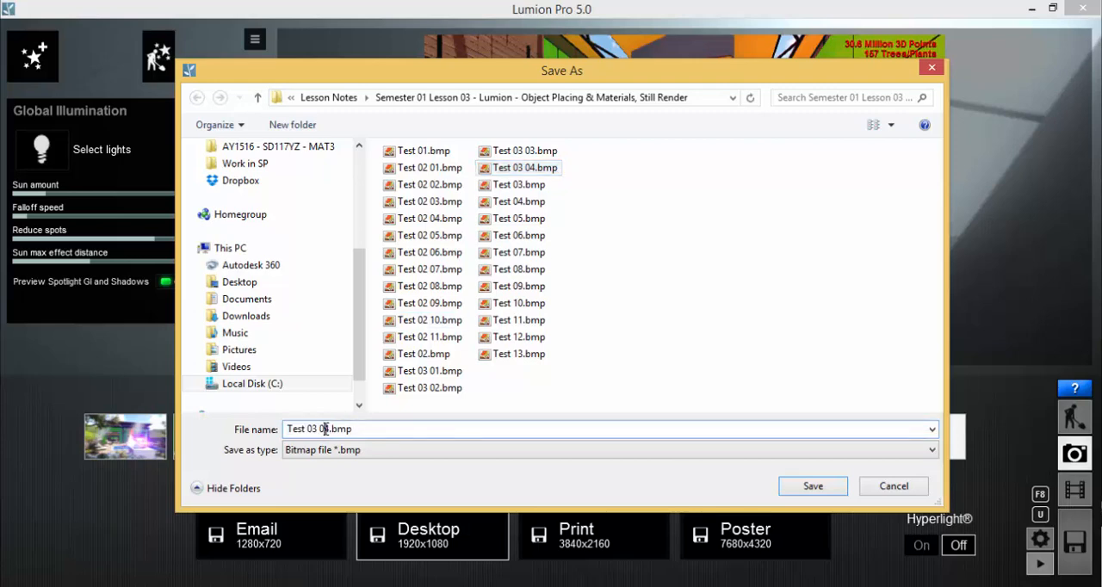
key("Delete")
type("5")
left_click(829, 487)
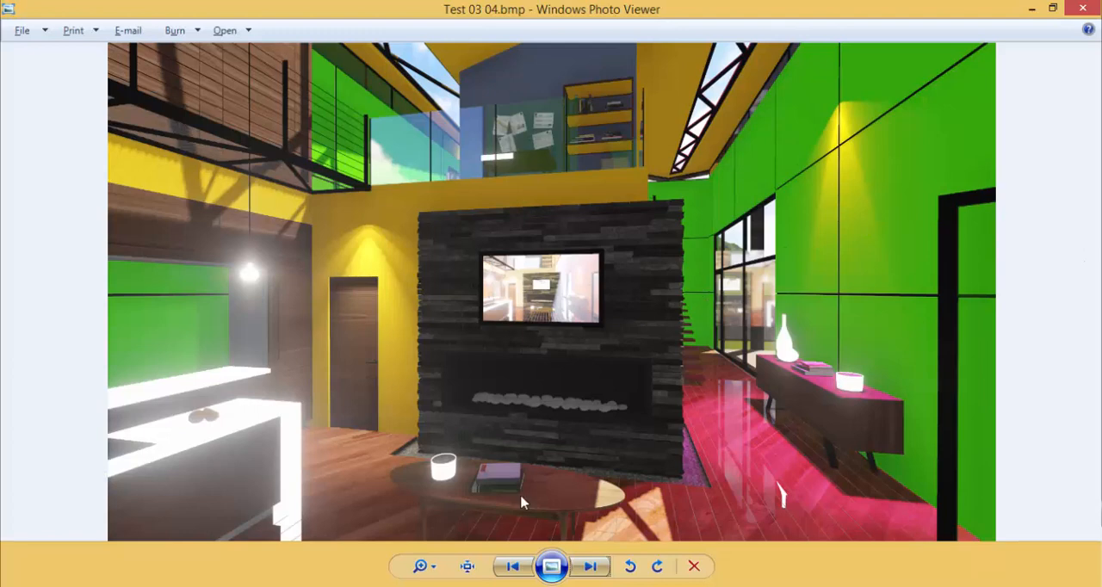
Check Test 03 04.bmp against Test 03 03.bmp in Windows Photo Viewer, and close the viewer
left_click(512, 566)
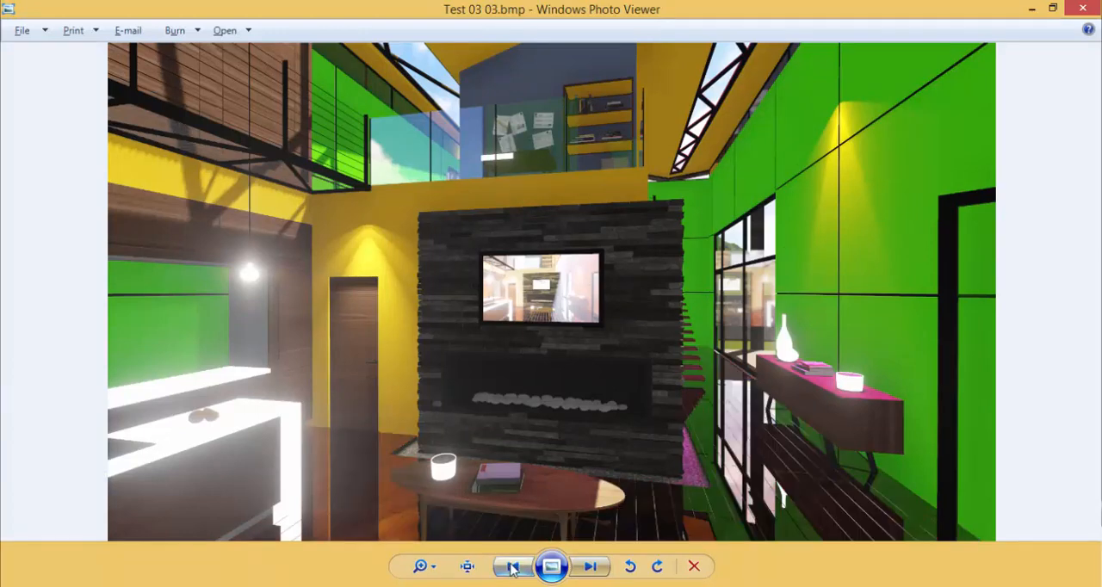
left_click(590, 566)
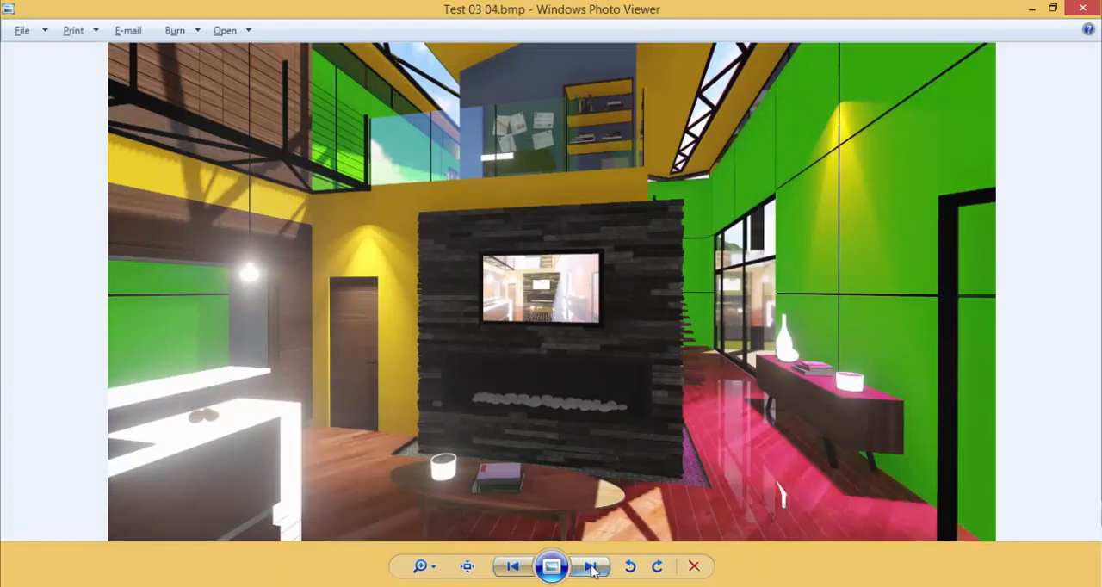
left_click(1086, 9)
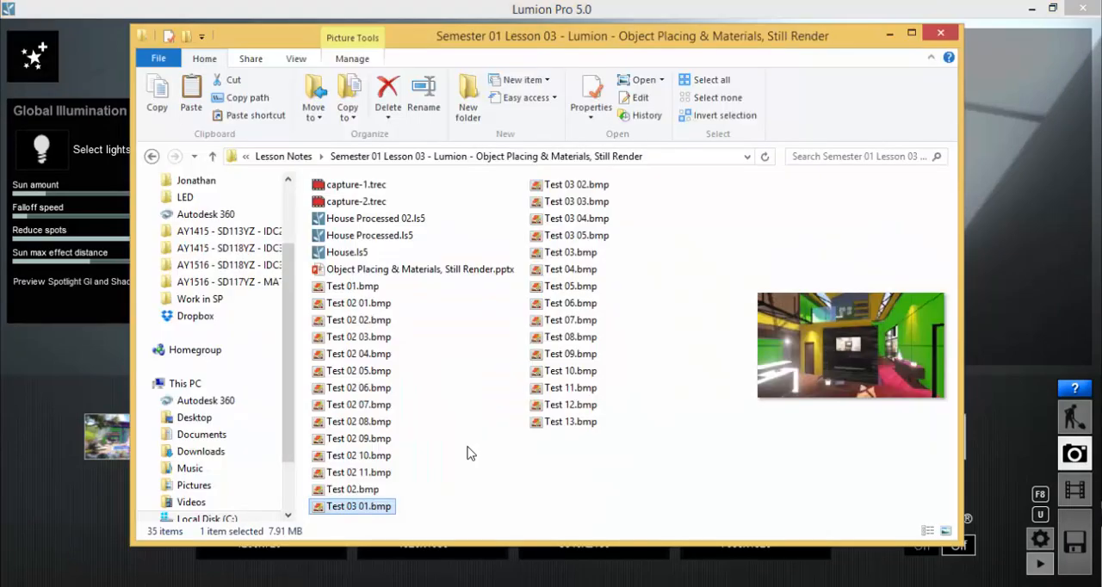
Open Test 03 01.bmp and compare the floor reflections across the renders up to Test 03 04.bmp
double_click(362, 511)
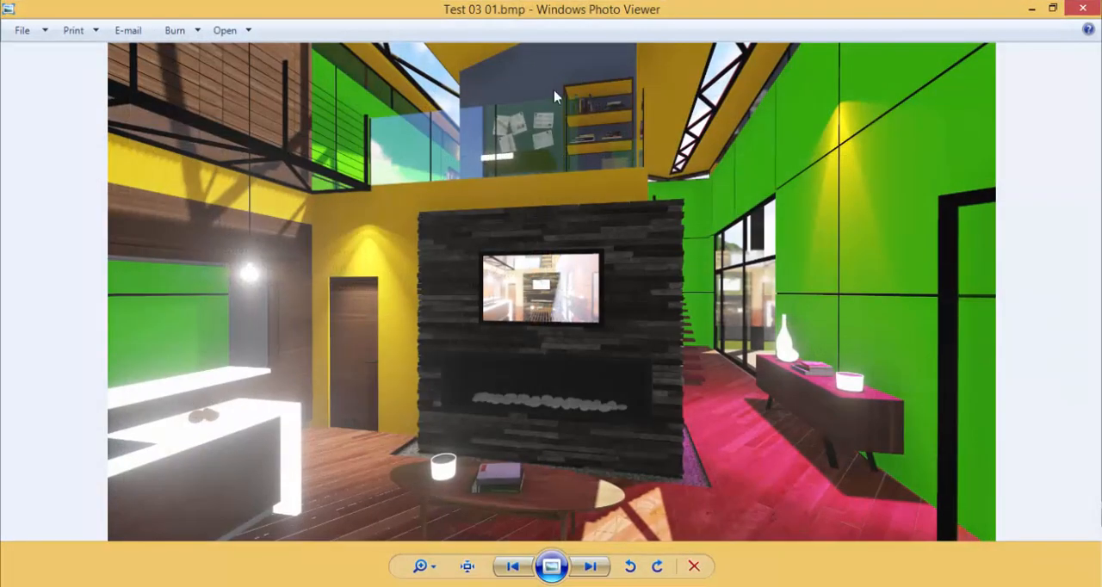
left_click(589, 567)
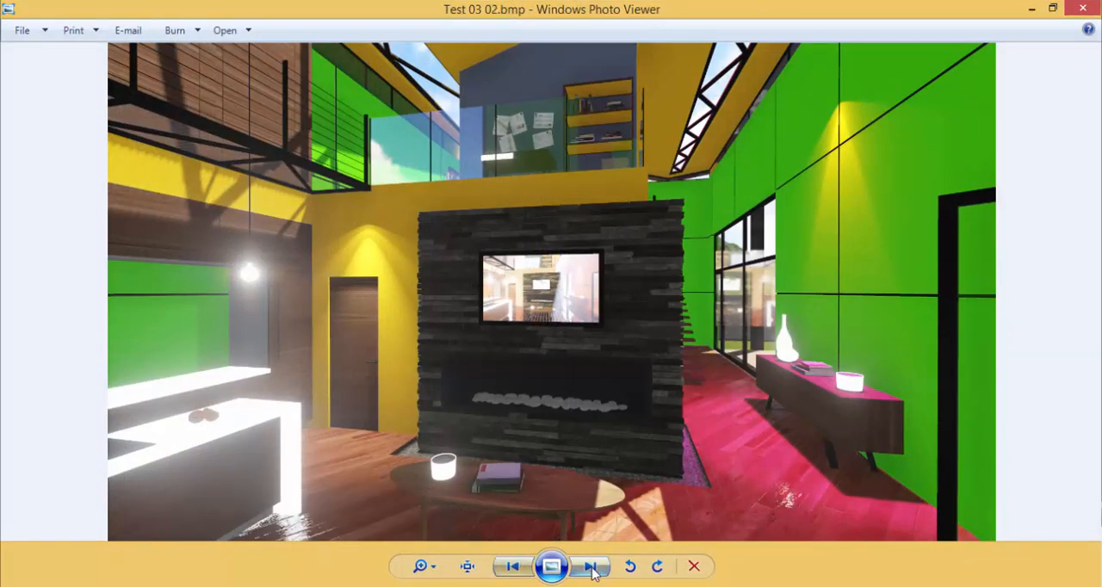
left_click(510, 570)
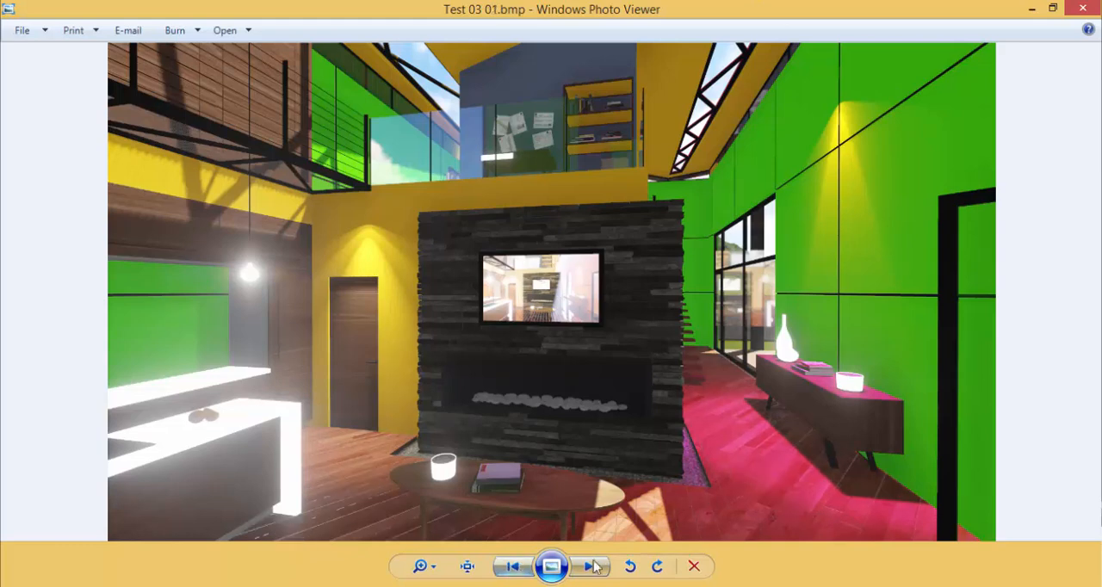
left_click(597, 569)
left_click(597, 570)
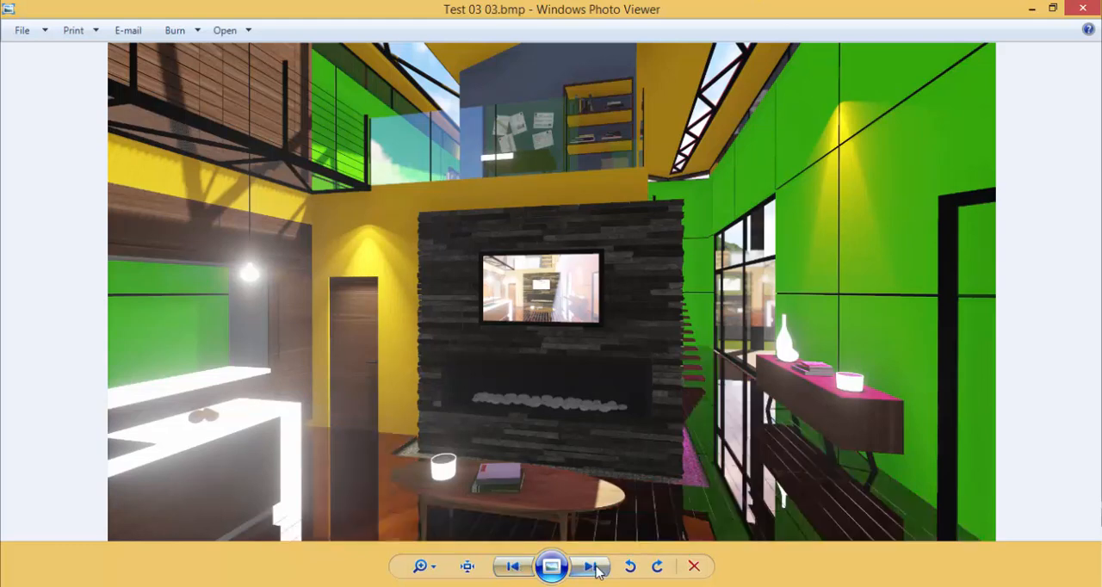
left_click(510, 568)
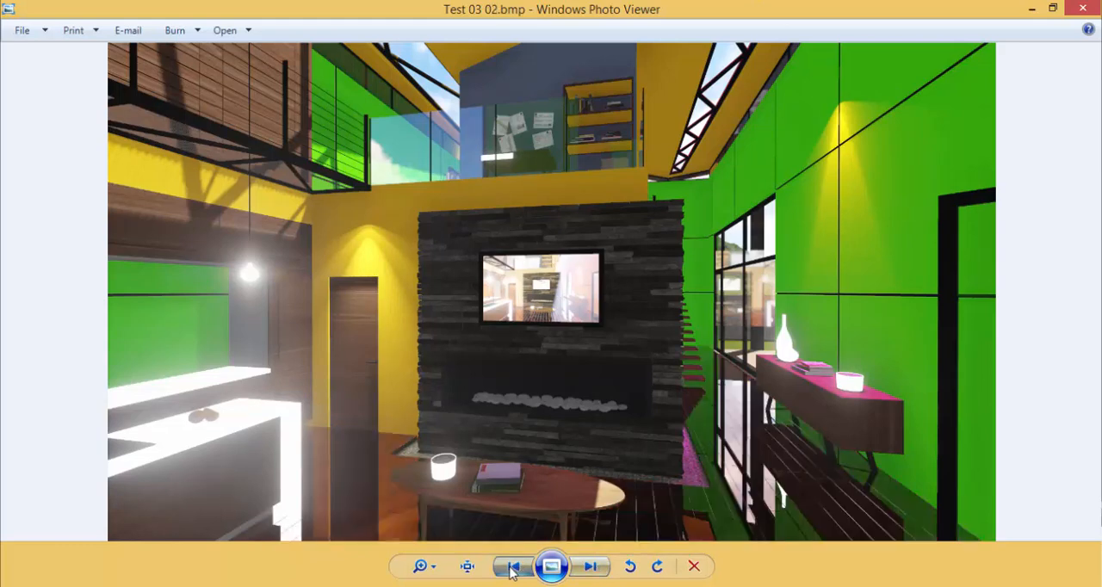
left_click(589, 568)
left_click(508, 569)
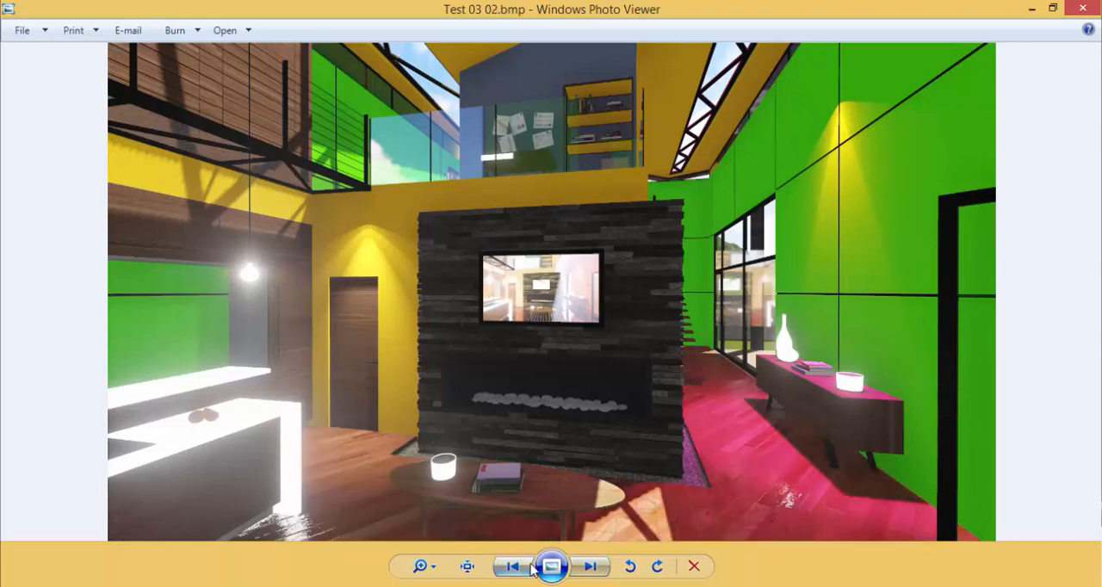
left_click(590, 570)
left_click(589, 570)
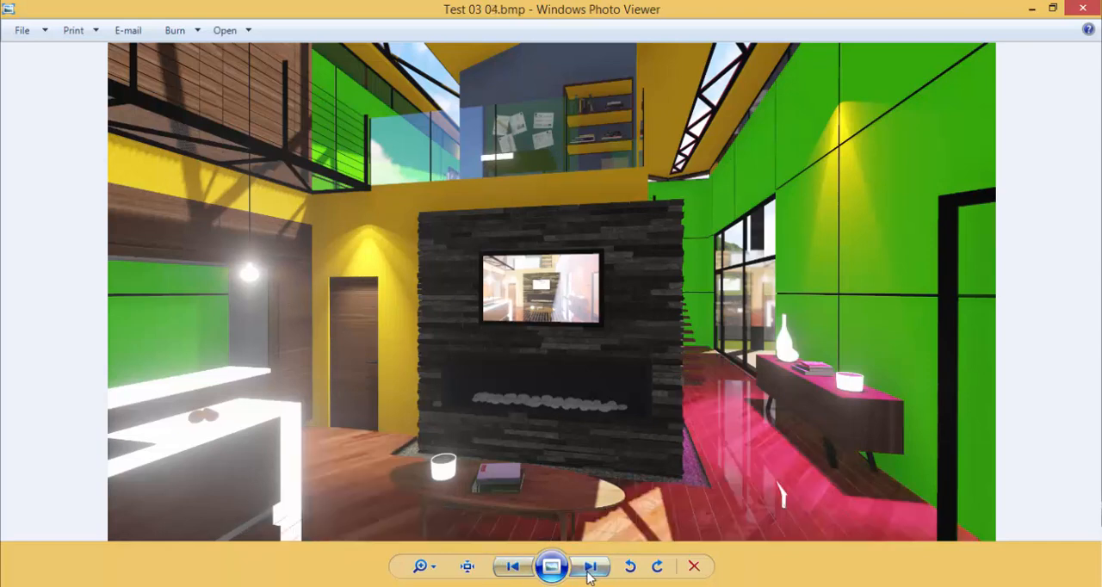
left_click(510, 567)
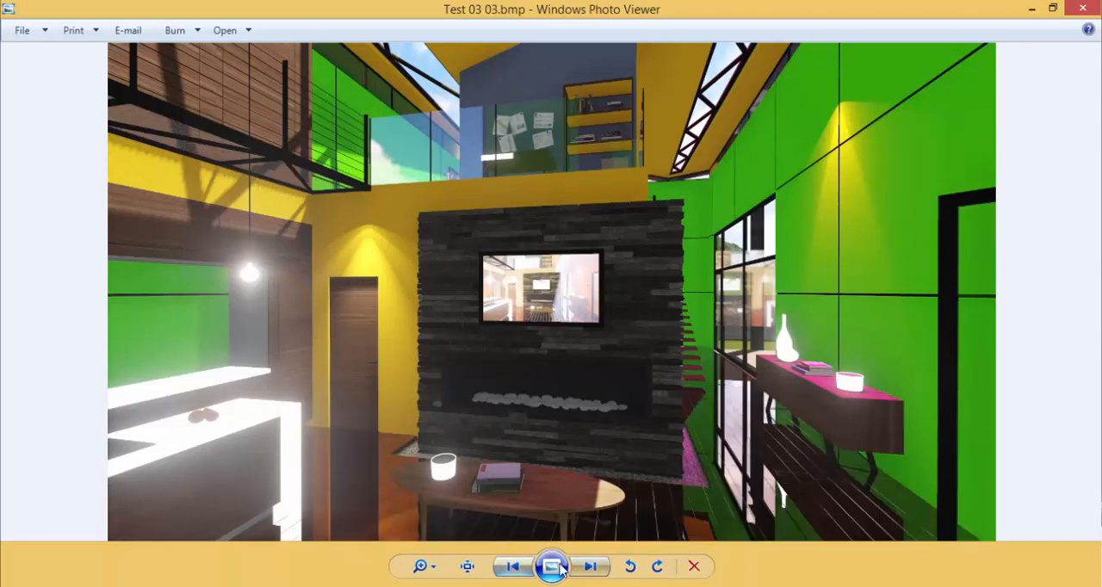
left_click(589, 570)
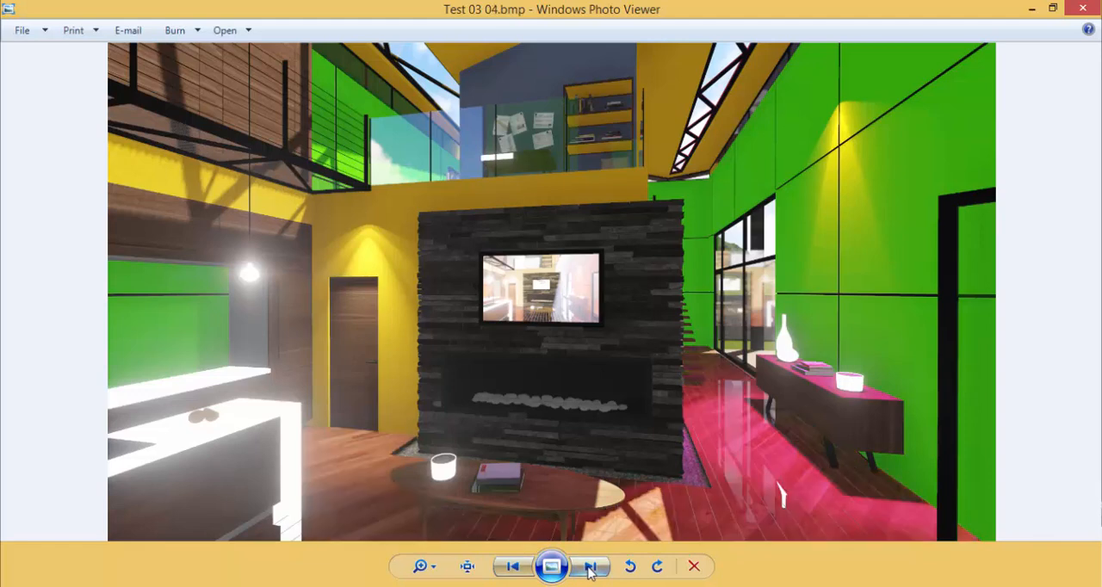
Compare Test 03 05.bmp repeatedly with Test 03 04.bmp to examine the effect of Global Illumination on the walls and ceiling
left_click(590, 570)
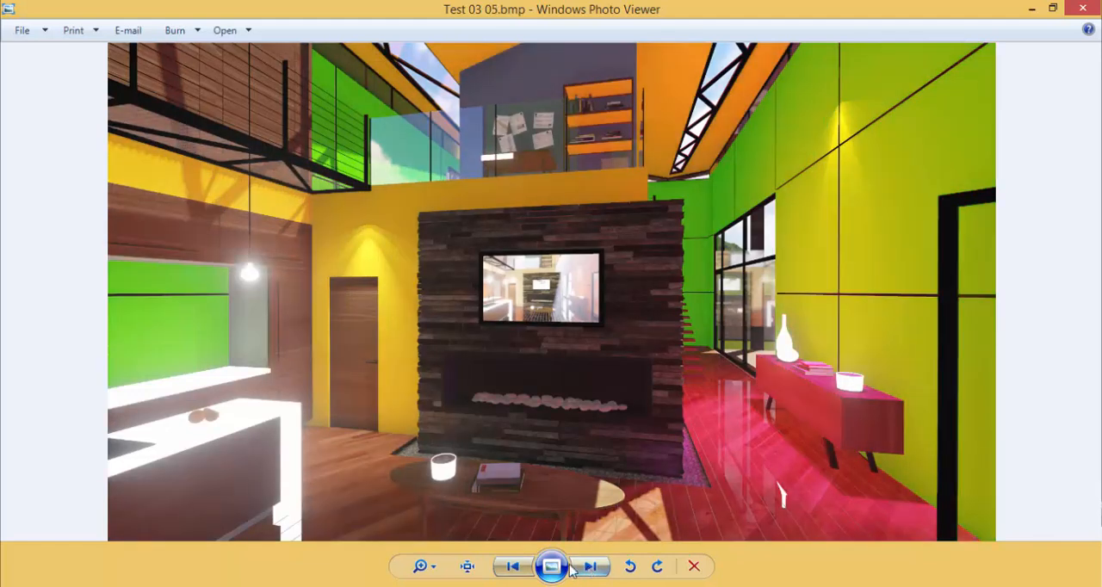
left_click(512, 566)
left_click(585, 567)
left_click(511, 566)
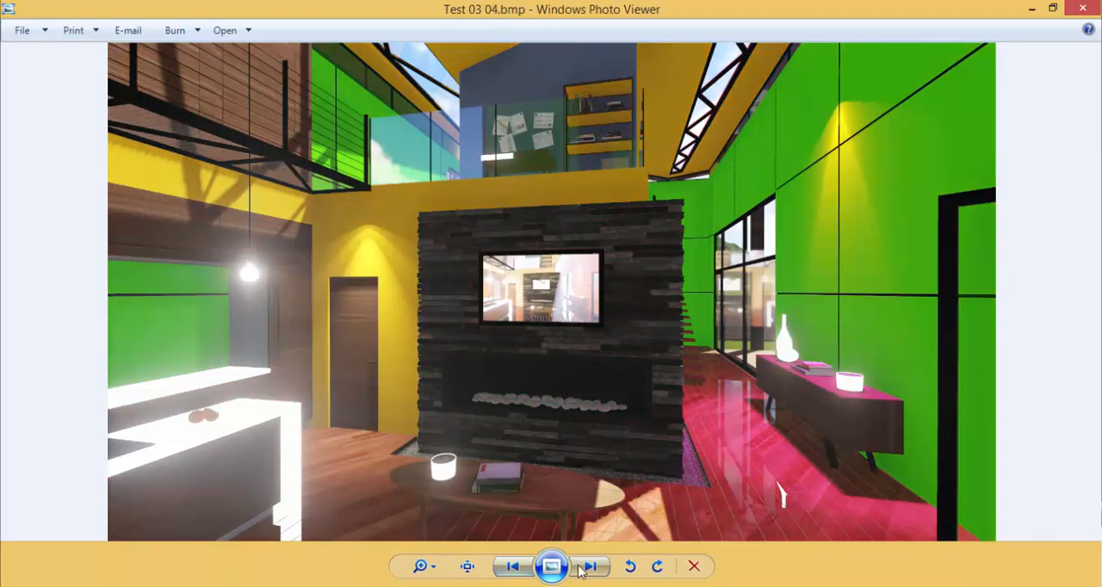
left_click(590, 566)
left_click(512, 566)
left_click(589, 566)
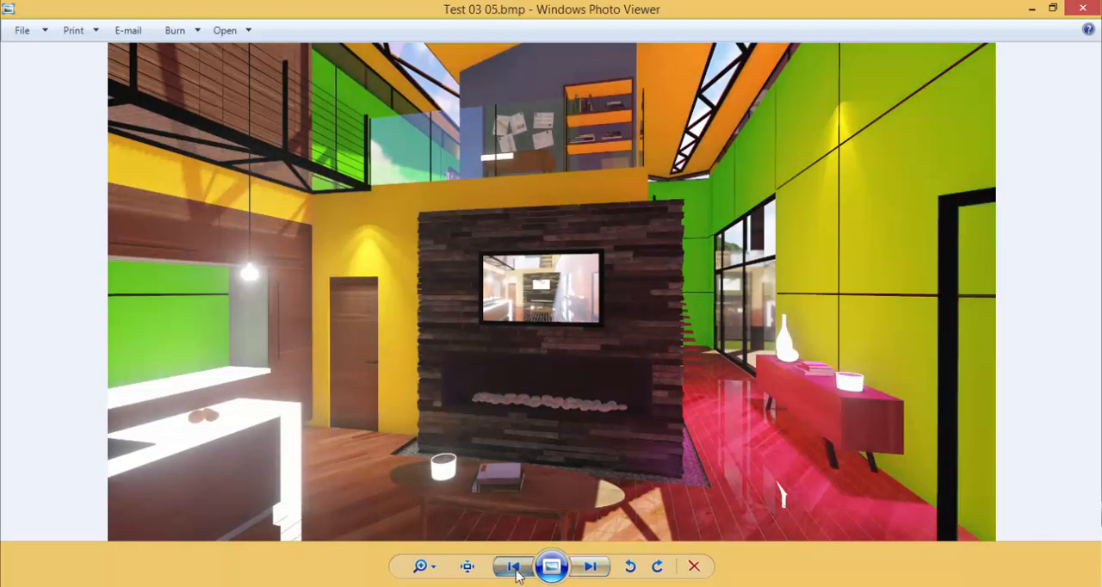
left_click(511, 566)
left_click(590, 567)
left_click(508, 569)
left_click(508, 568)
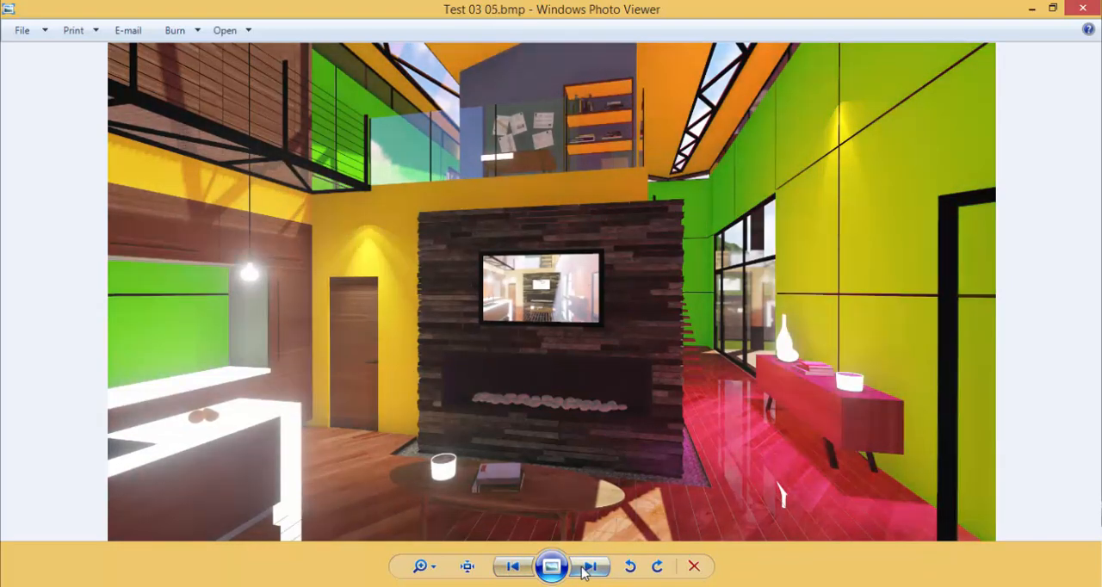
left_click(508, 569)
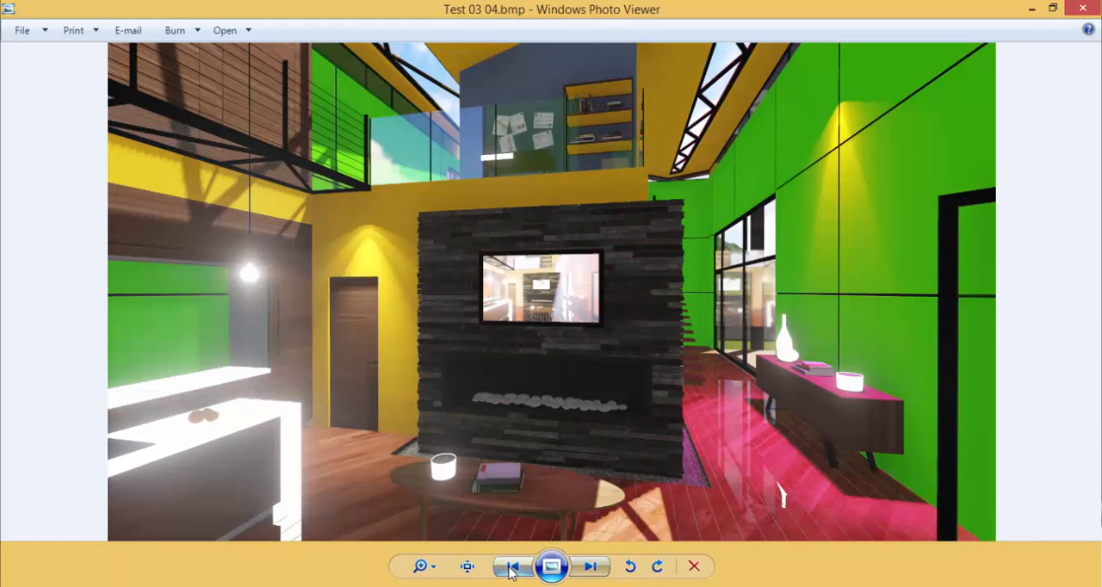
left_click(590, 567)
left_click(510, 568)
left_click(589, 567)
left_click(512, 568)
Sketch red arrows on Test 03 04.bmp for the light coming from above toward the walls, and clear the markup
mouse_move(609, 62)
left_mouse_down()
mouse_move(645, 64)
mouse_move(742, 129)
mouse_move(762, 168)
mouse_move(715, 159)
left_mouse_up()
mouse_move(317, 119)
left_mouse_down()
mouse_move(354, 146)
mouse_move(390, 207)
mouse_move(406, 177)
mouse_move(353, 199)
left_mouse_up()
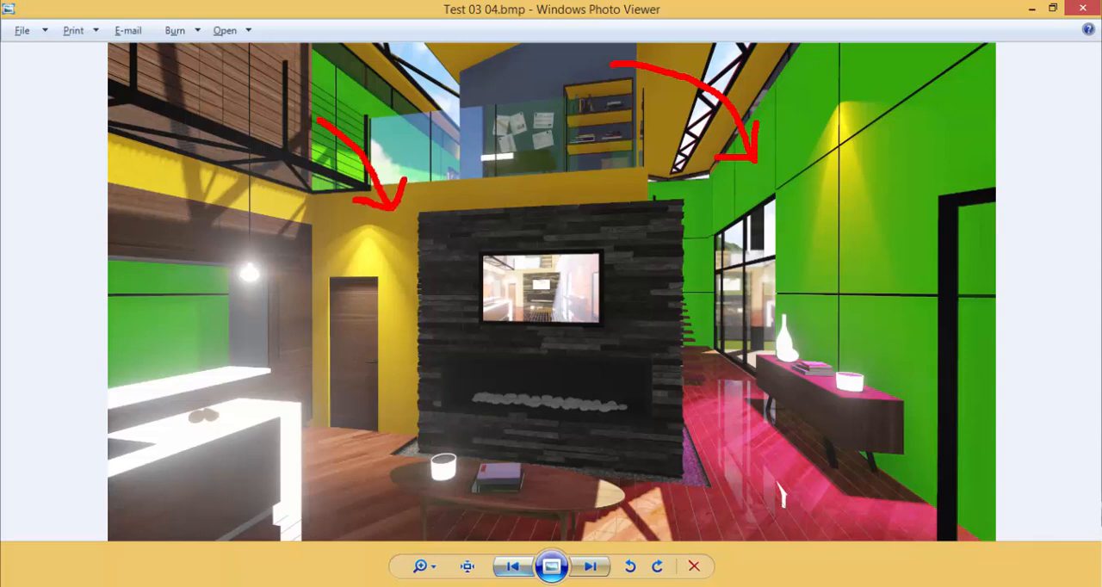
left_click_drag(916, 157, 1059, 263)
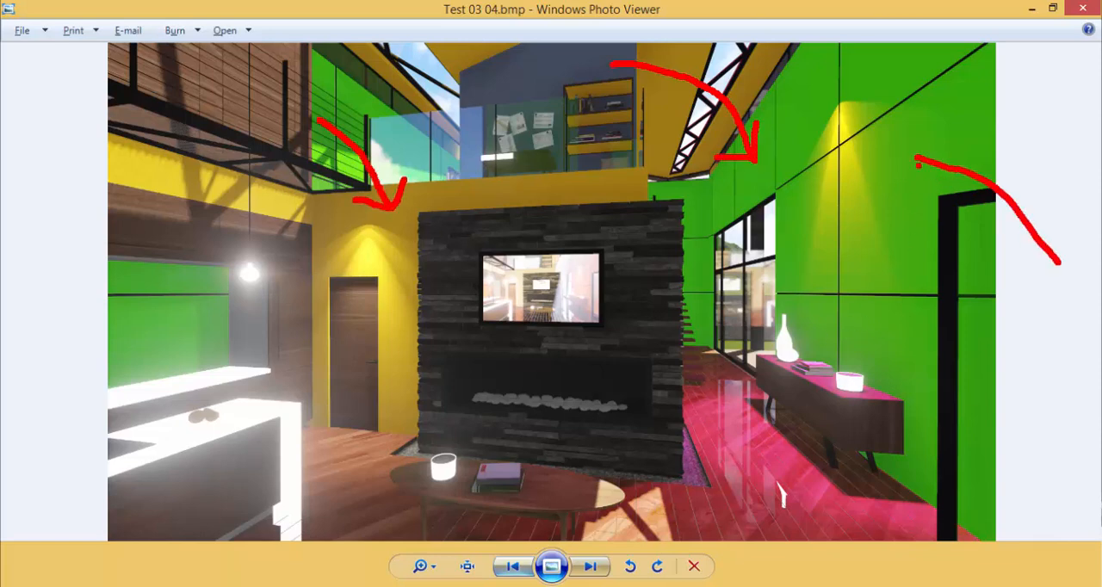
mouse_move(916, 157)
left_mouse_down()
mouse_move(945, 144)
mouse_move(930, 191)
left_mouse_up()
key("Escape")
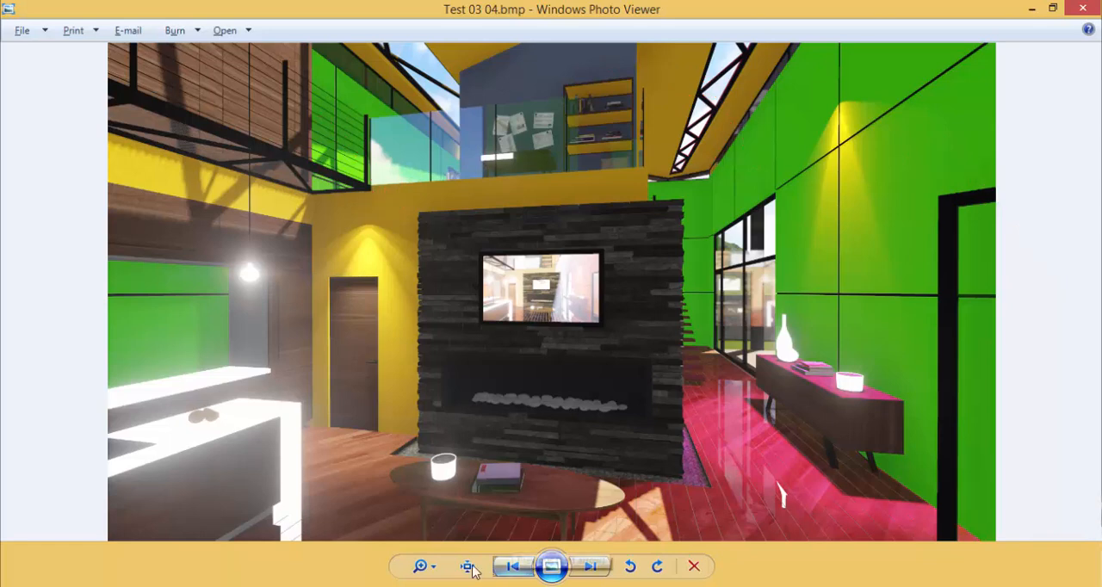
Show Test 03 05.bmp, outline the yellow wall above the fireplace in red with arrows pointing at it, and clear the markup
left_click(589, 567)
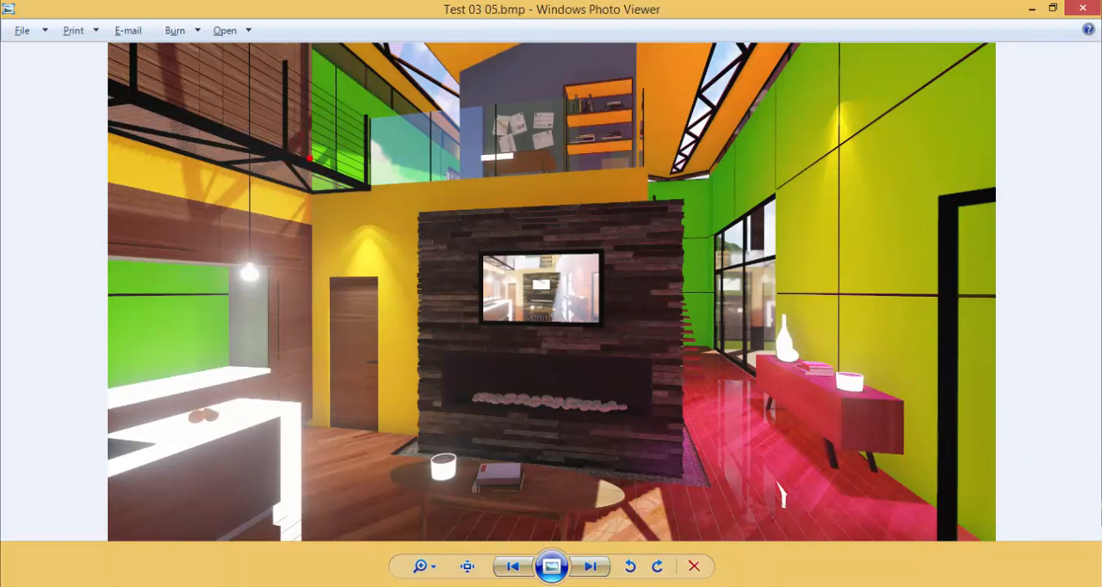
mouse_move(314, 189)
left_mouse_down()
mouse_move(306, 229)
mouse_move(421, 241)
mouse_move(430, 216)
mouse_move(639, 205)
mouse_move(646, 172)
mouse_move(435, 176)
mouse_move(313, 195)
mouse_move(318, 207)
mouse_move(326, 201)
mouse_move(311, 206)
left_mouse_up()
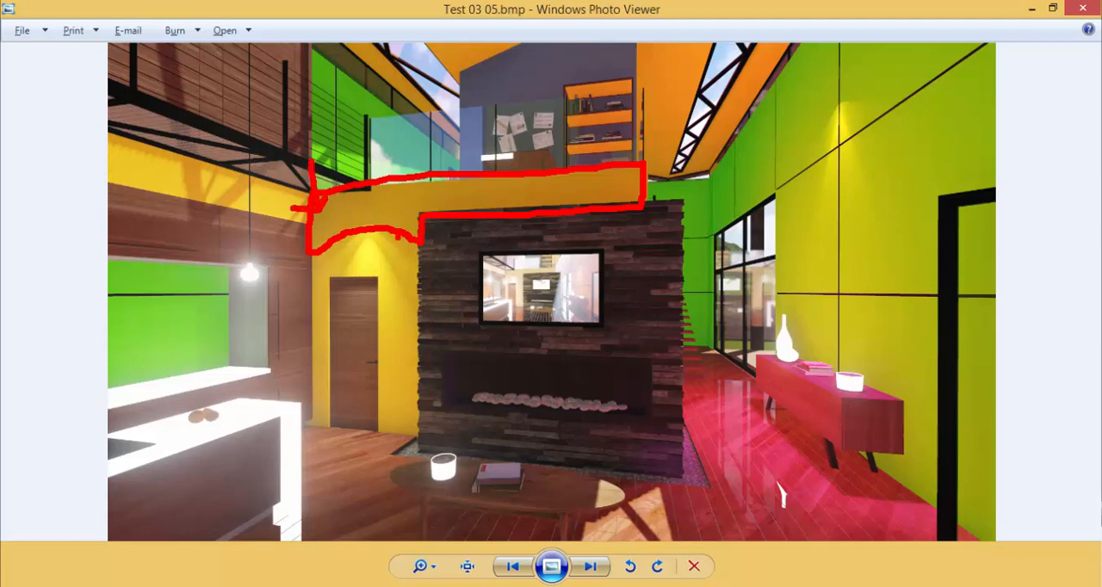
mouse_move(330, 255)
left_mouse_down()
mouse_move(336, 221)
mouse_move(326, 235)
mouse_move(358, 229)
left_mouse_up()
mouse_move(502, 236)
left_mouse_down()
mouse_move(495, 189)
mouse_move(507, 203)
left_mouse_up()
mouse_move(673, 218)
left_mouse_down()
mouse_move(610, 186)
mouse_move(624, 178)
left_mouse_up()
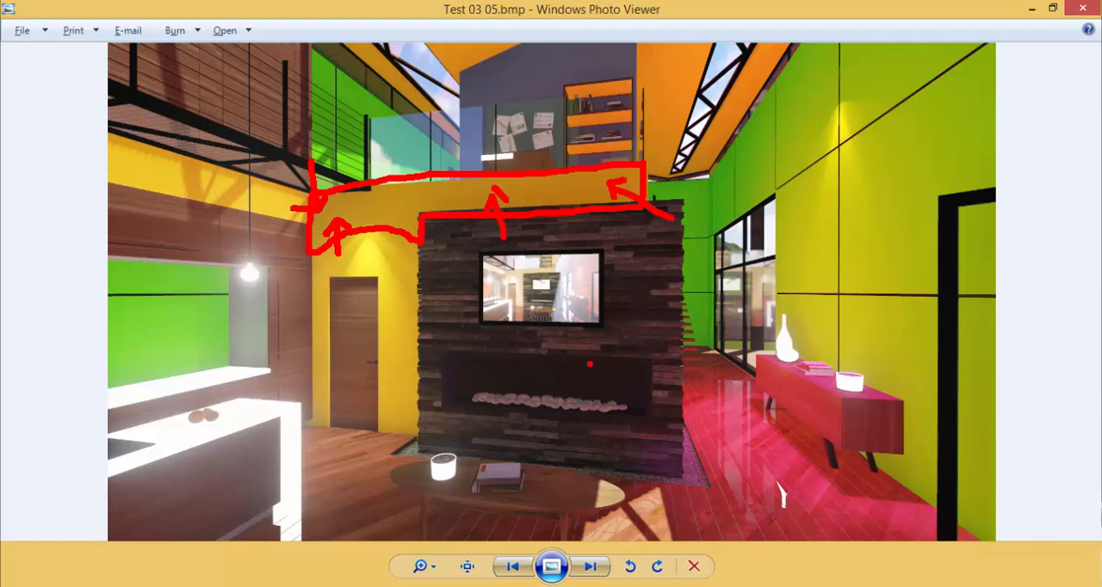
key("Escape")
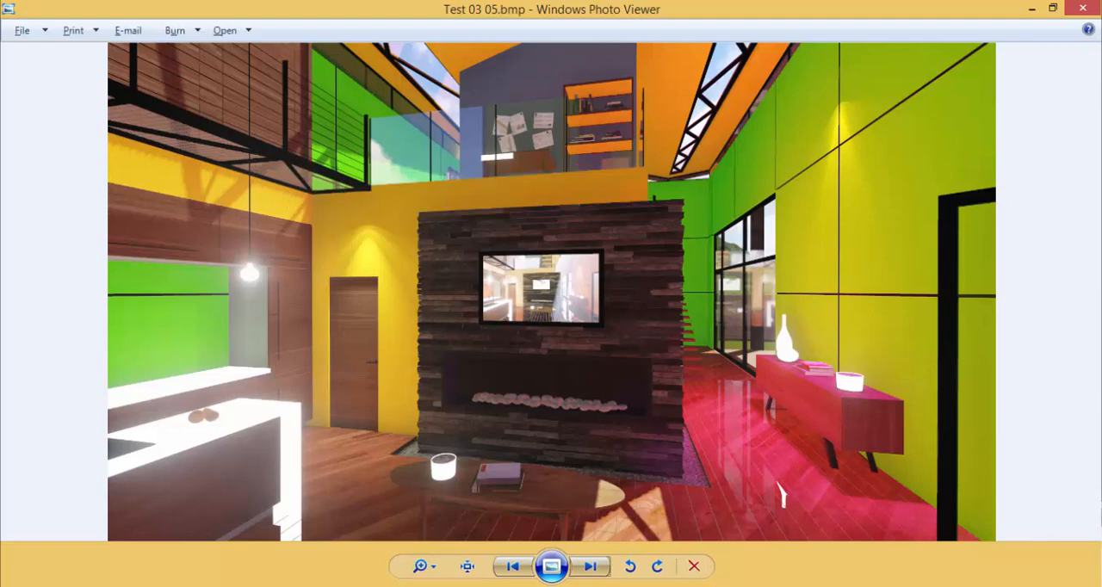
Outline the large green wall behind the sideboard in red, mark light strokes on it, and clear the markup
mouse_move(810, 33)
left_mouse_down()
mouse_move(711, 182)
mouse_move(710, 231)
mouse_move(778, 193)
mouse_move(768, 363)
mouse_move(880, 418)
mouse_move(944, 529)
mouse_move(1017, 446)
mouse_move(1016, 168)
mouse_move(975, 39)
mouse_move(812, 35)
left_mouse_up()
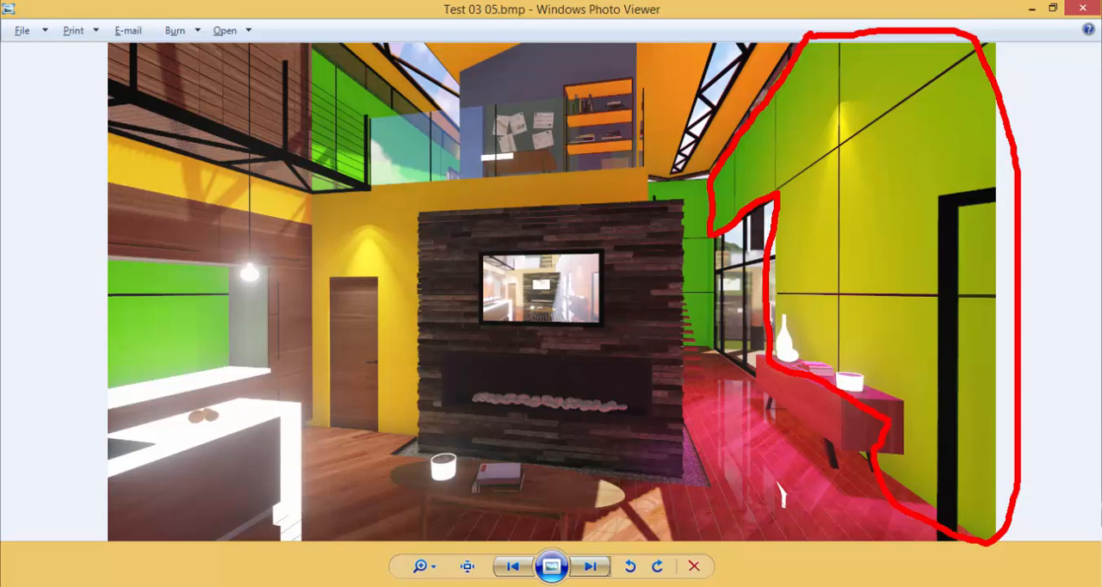
left_click_drag(732, 101, 754, 169)
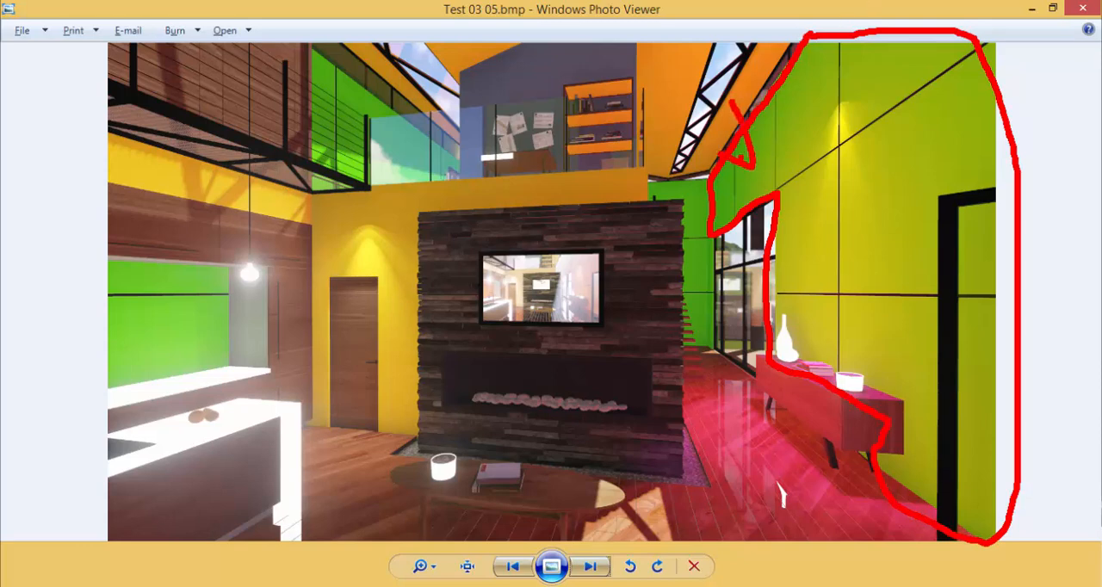
left_click_drag(804, 94, 799, 66)
left_click_drag(838, 152, 853, 205)
left_click_drag(851, 111, 883, 132)
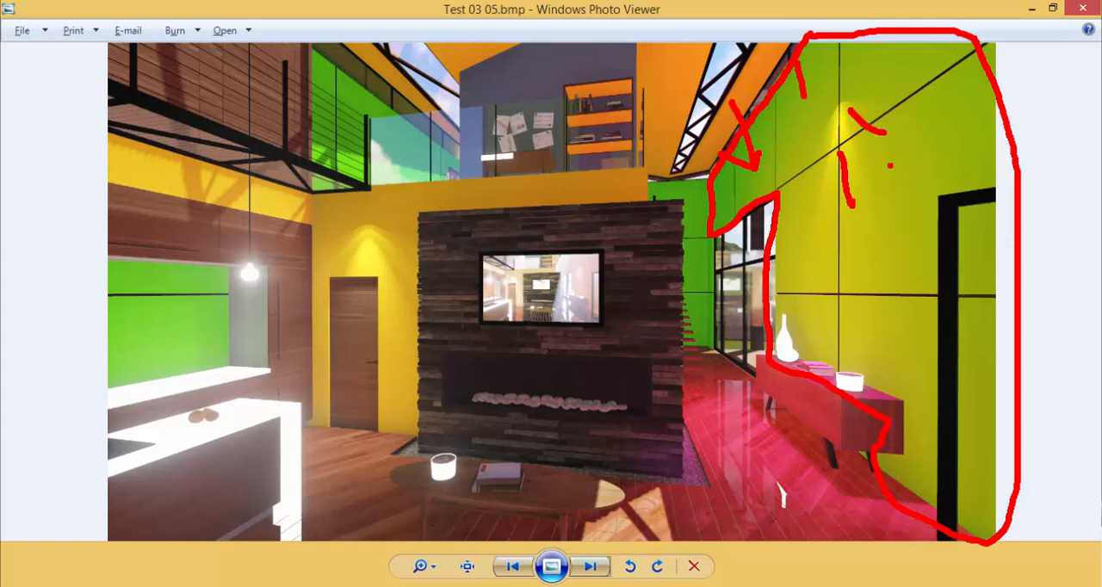
left_click_drag(890, 177, 916, 211)
left_click_drag(978, 482, 1022, 552)
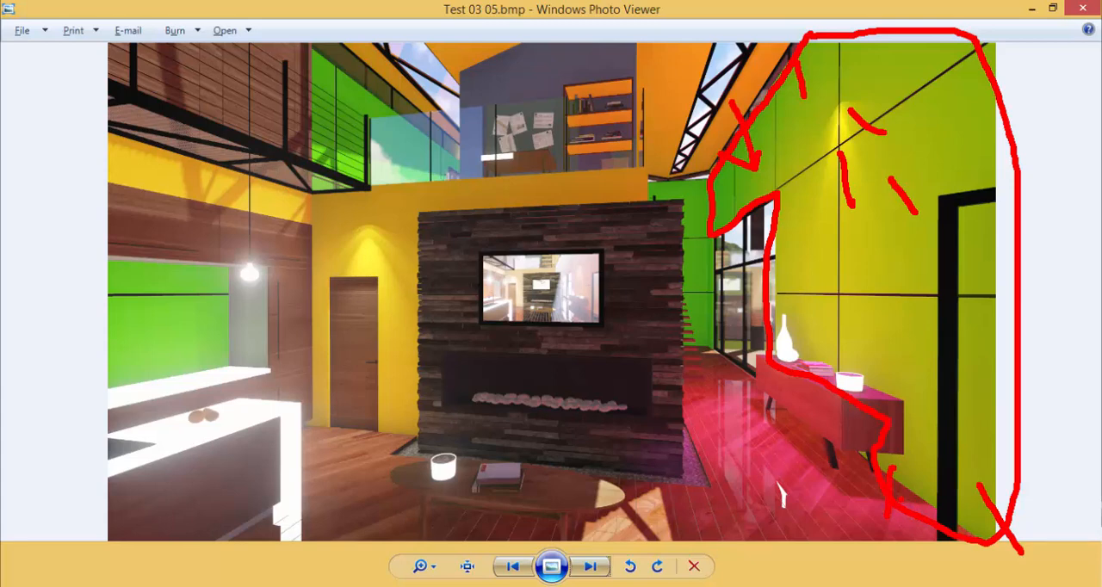
key("Escape")
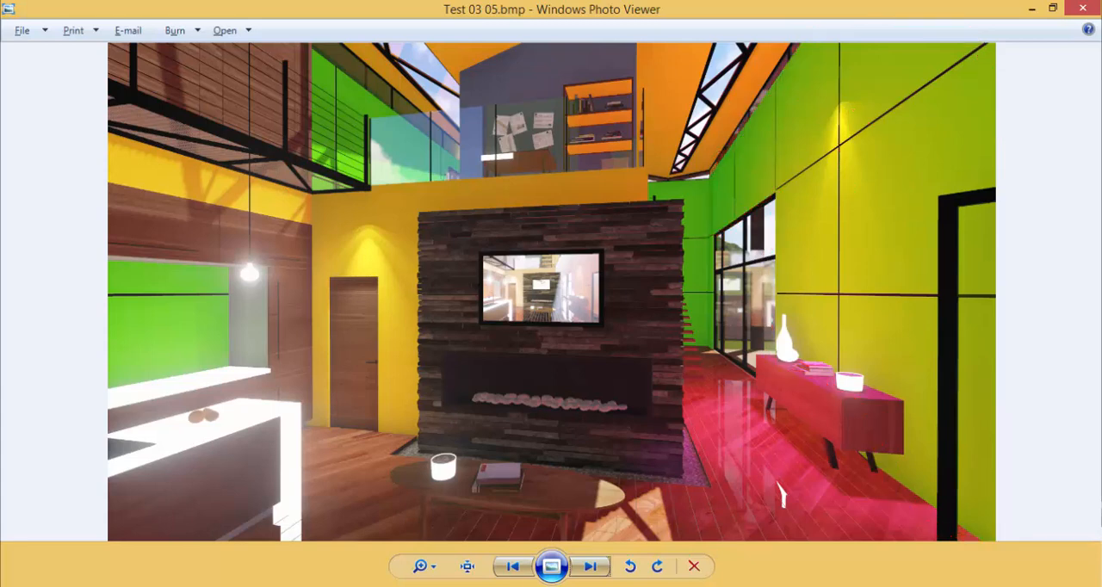
Compare Test 03 05.bmp with Test 03 04.bmp twice more to examine the Global Illumination difference, and close the photo viewer
left_click(516, 569)
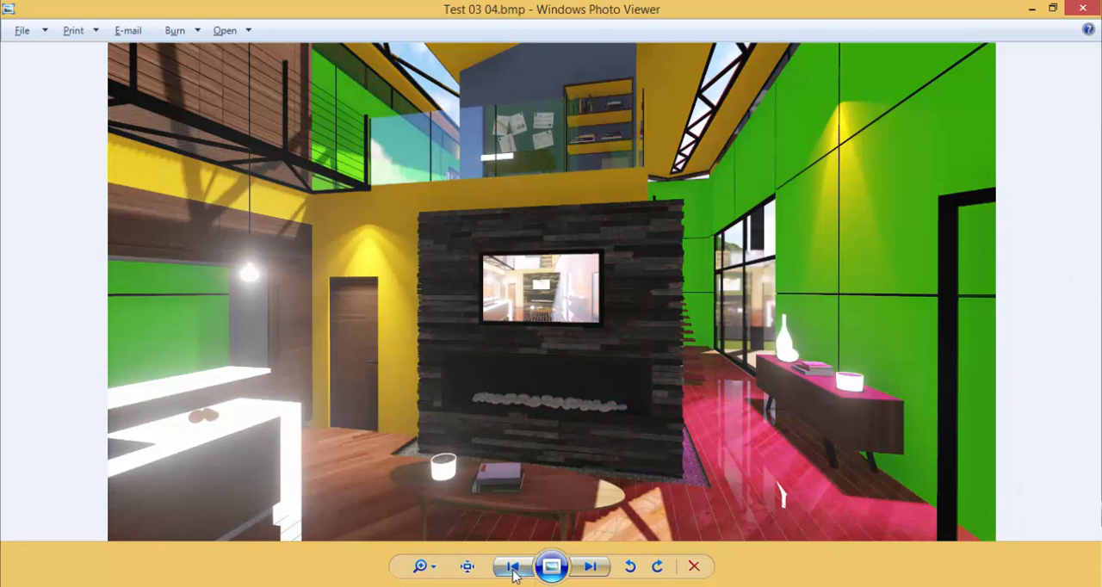
left_click(590, 567)
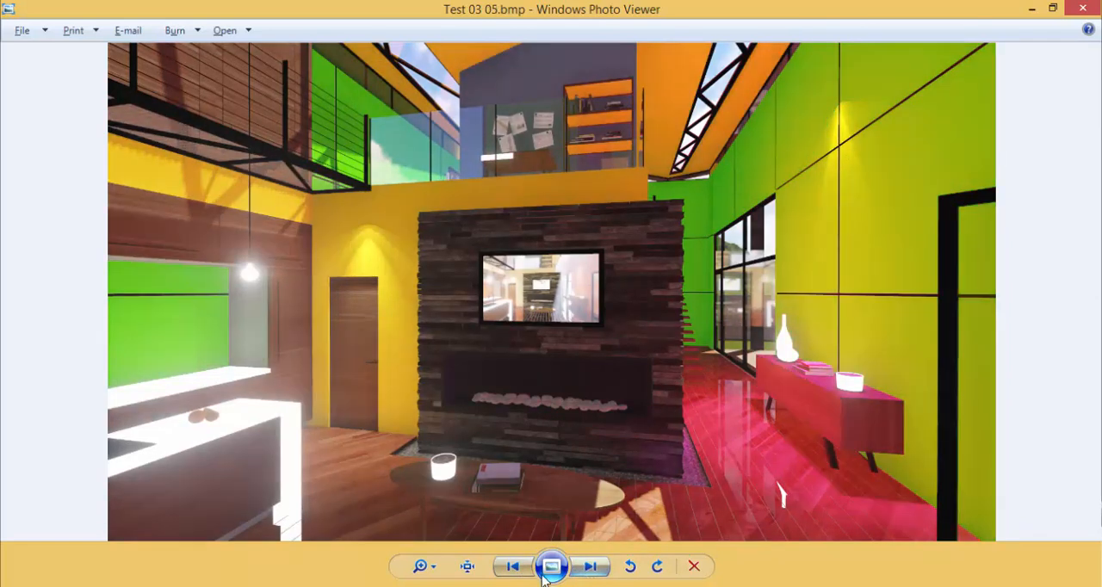
left_click(515, 567)
left_click(580, 571)
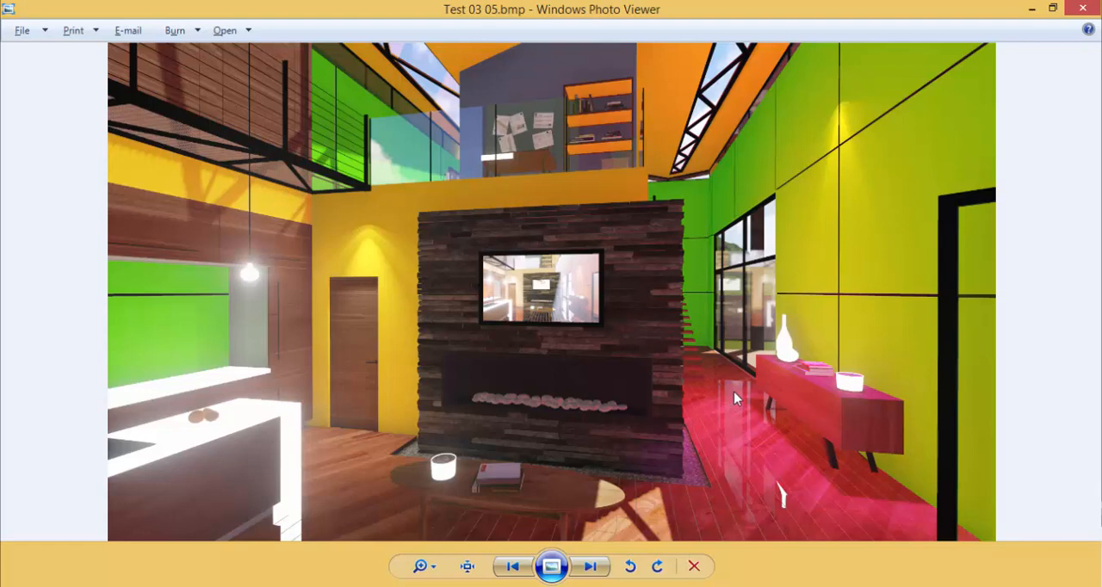
left_click(1083, 11)
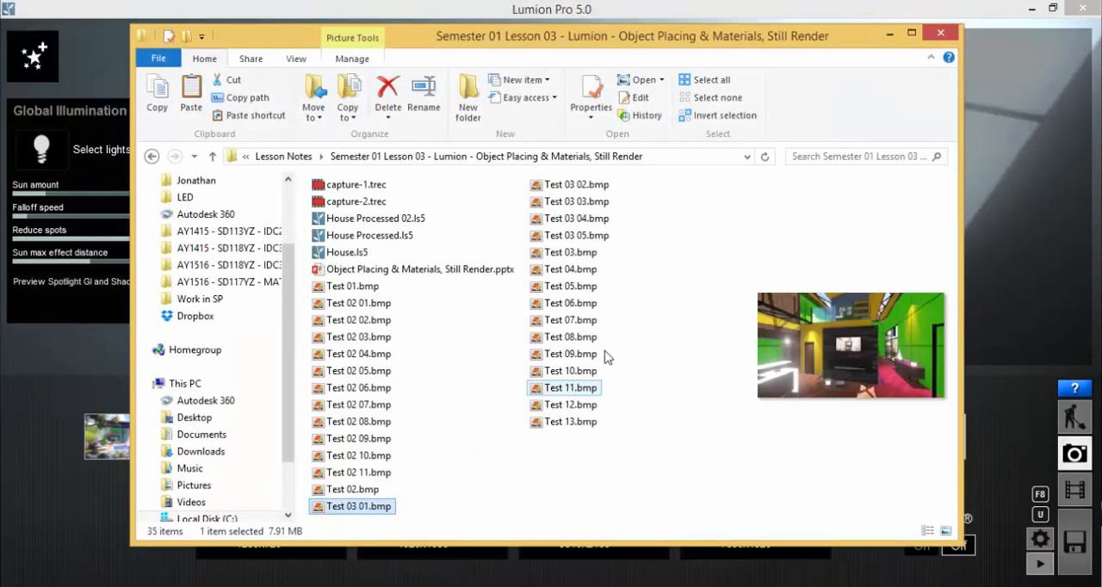
Return to Lumion and add the Volumetric Sunlight weather effect to the interior photo
left_click(1084, 7)
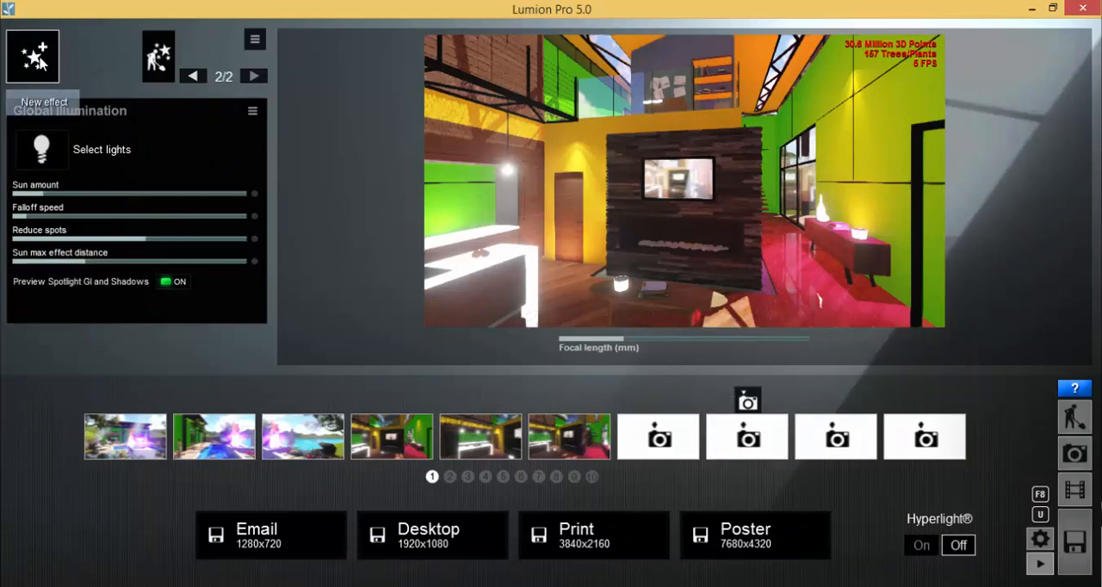
left_click(36, 59)
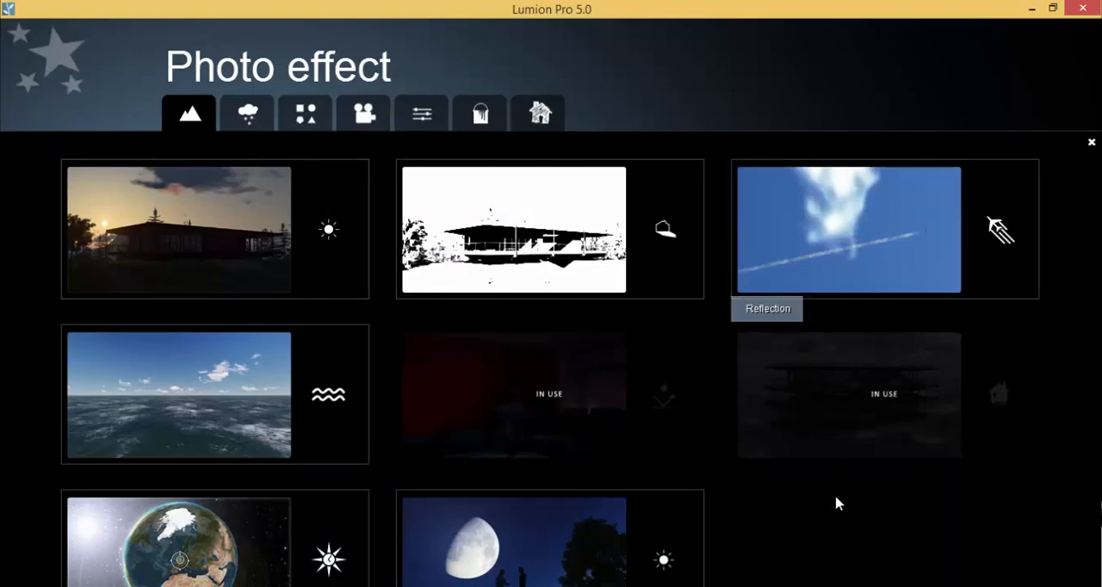
left_click(247, 117)
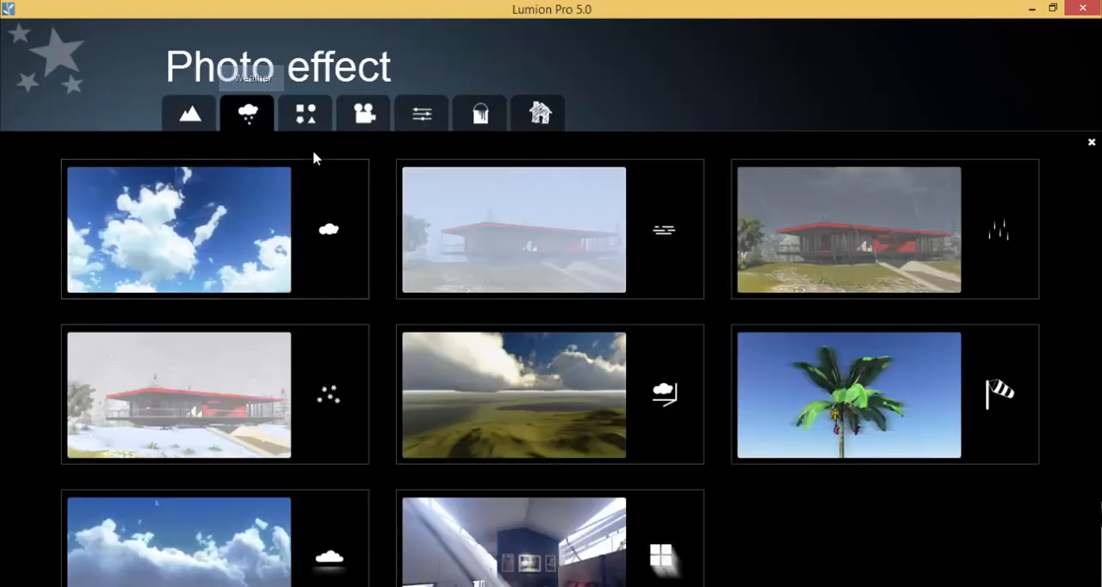
left_click(190, 118)
left_click(246, 116)
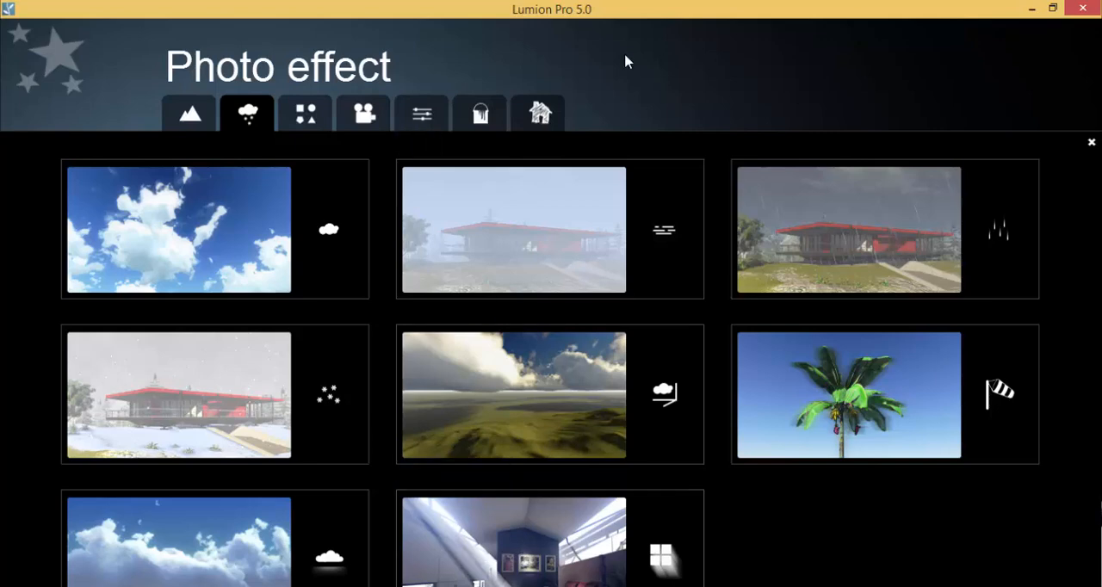
left_click(638, 548)
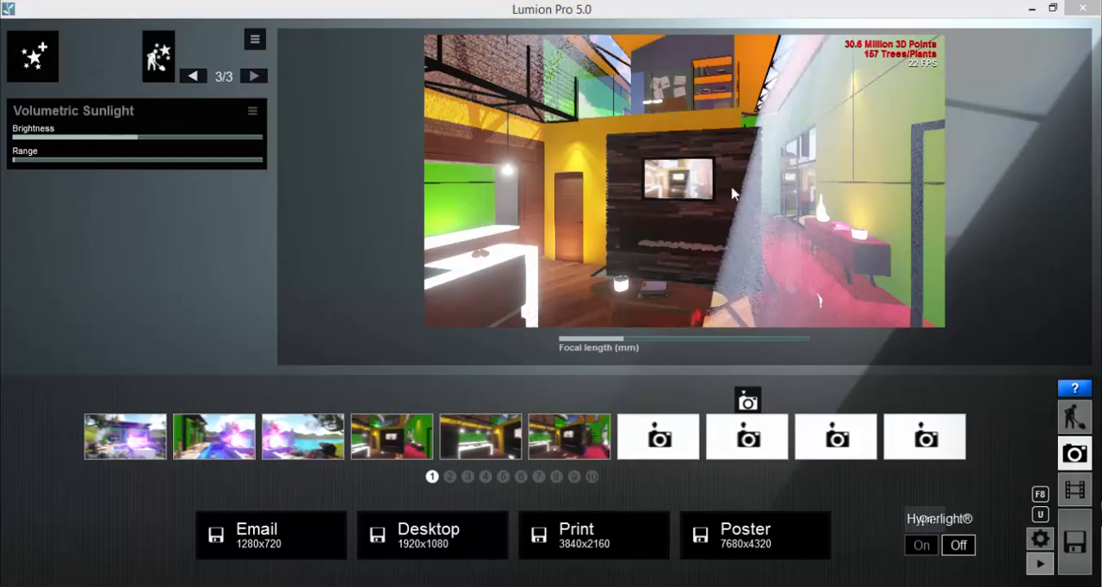
Restore the saved interior camera view, and hide and unhide Volumetric Sunlight to examine its influence on the scene
left_click(248, 112)
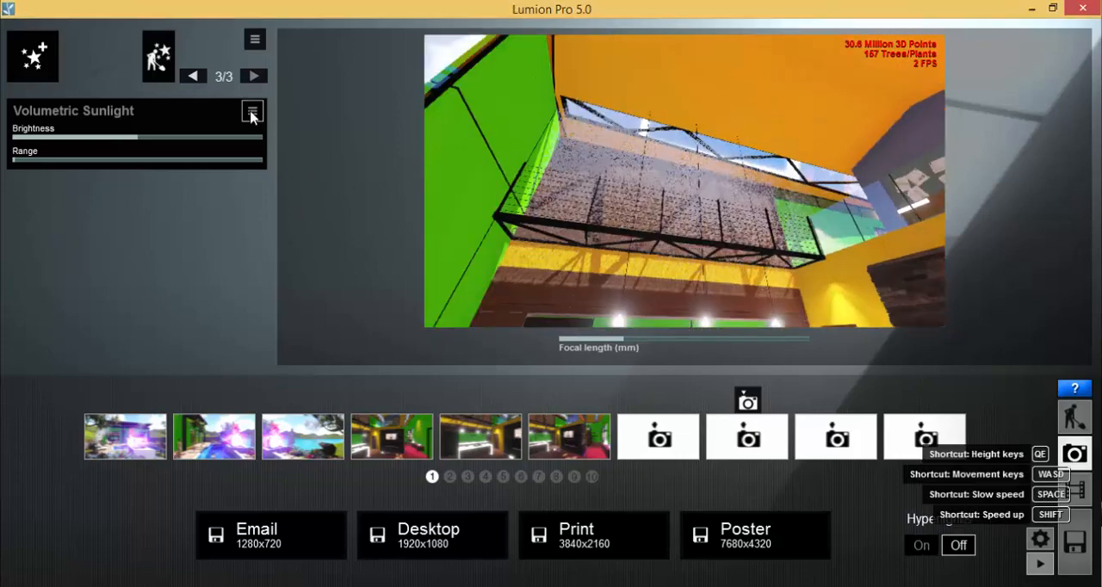
left_click(363, 427)
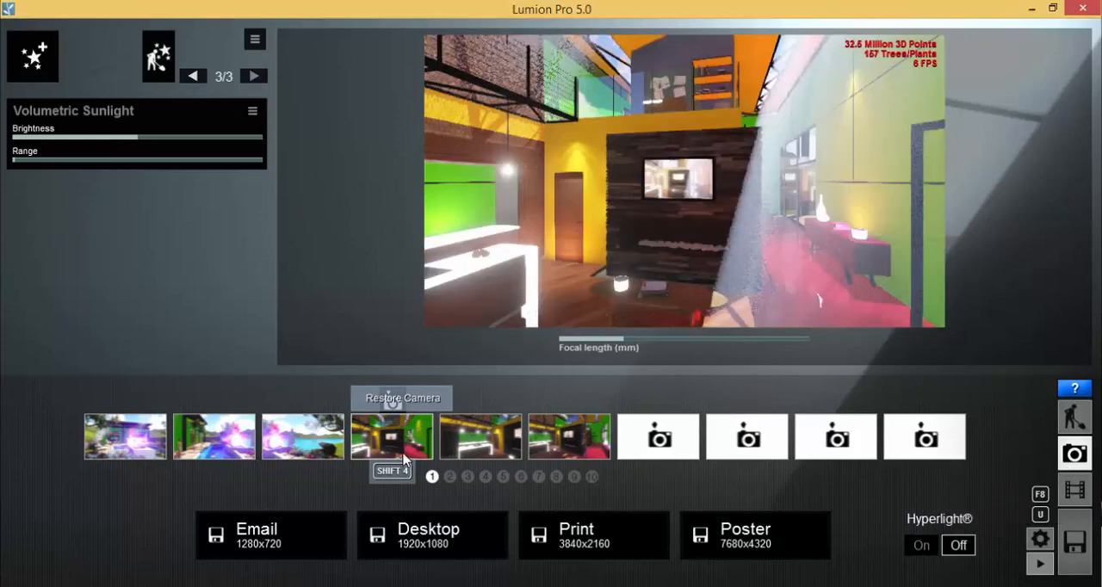
left_click(252, 113)
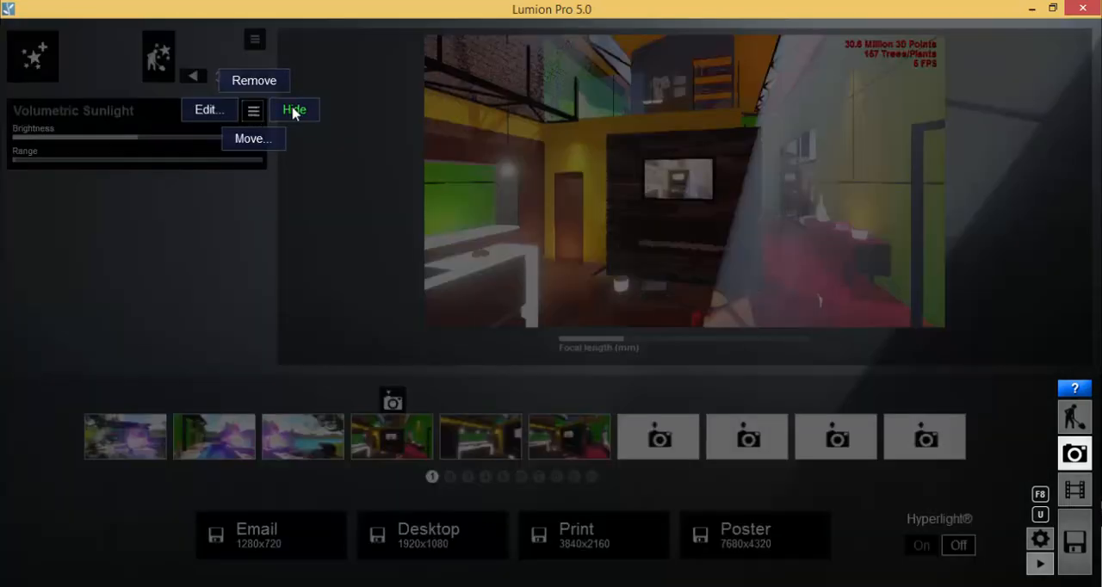
left_click(293, 113)
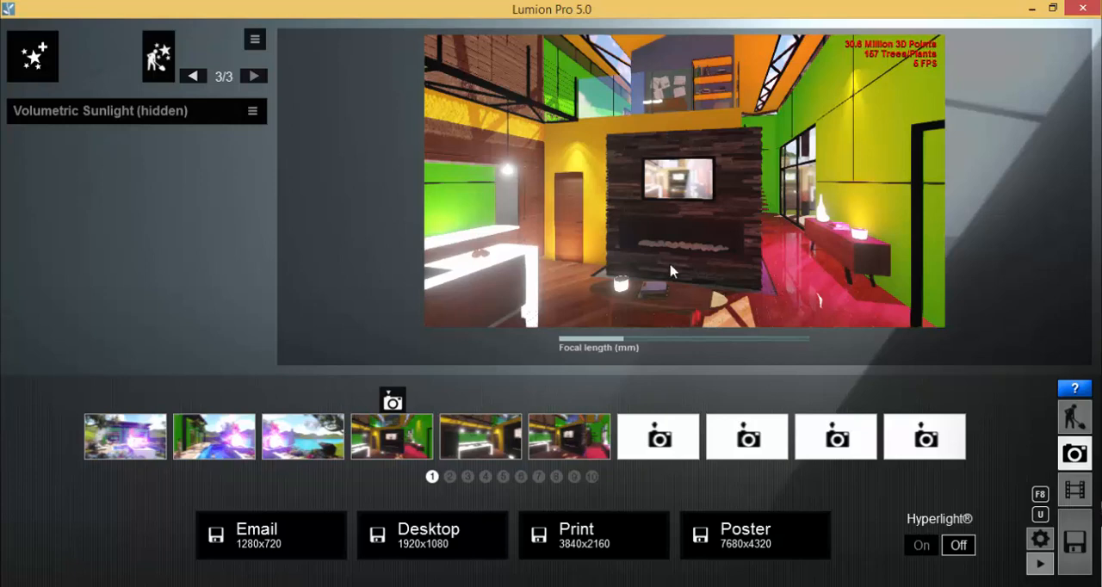
left_click(253, 114)
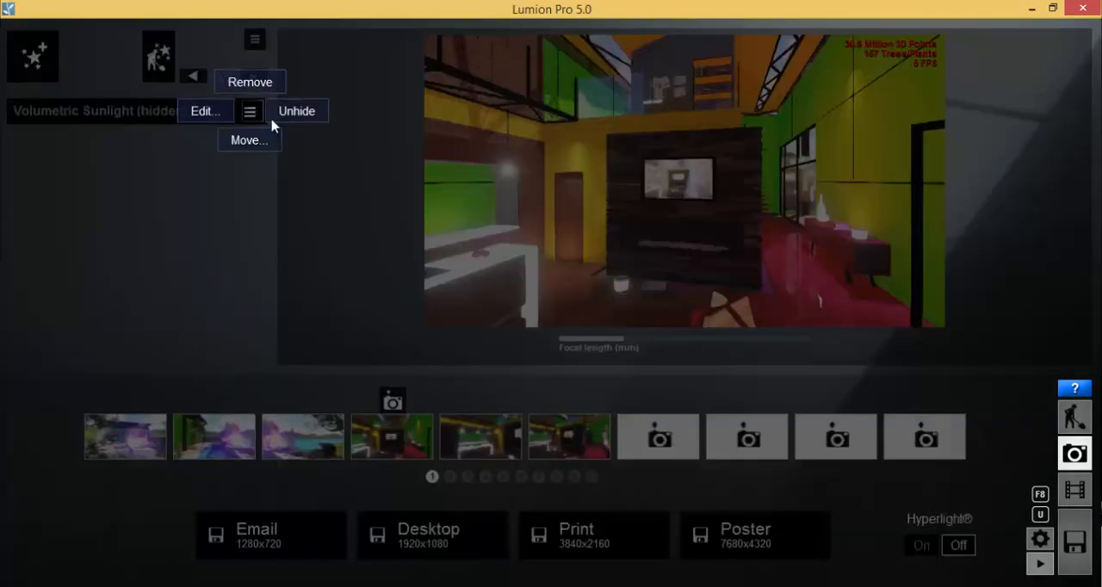
left_click(294, 112)
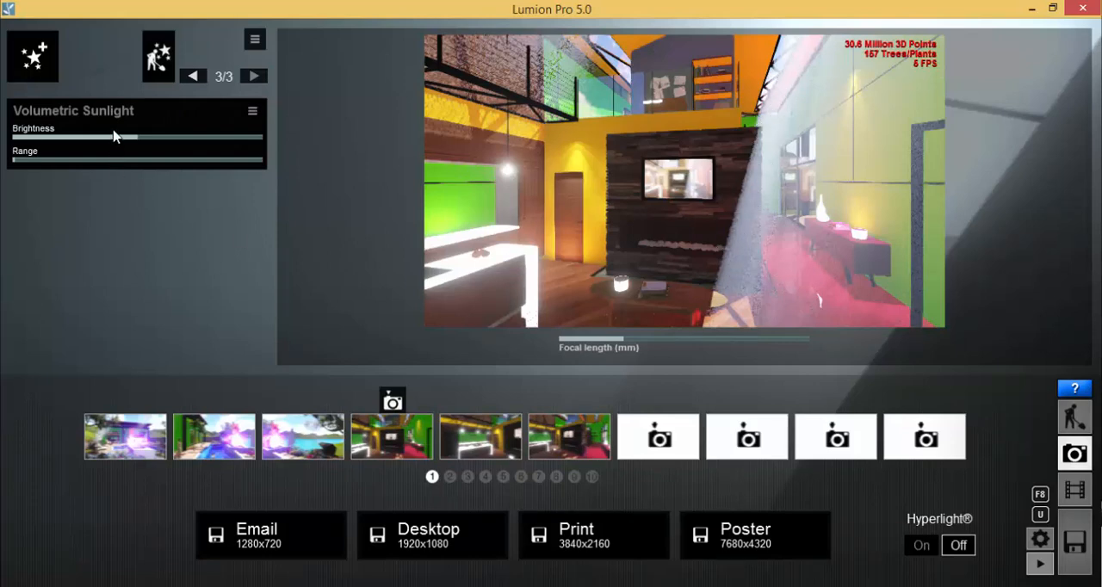
Set the Volumetric Sunlight Brightness to about 0.5 and raise its Range to roughly a third of the scale
left_click_drag(155, 143, 278, 144)
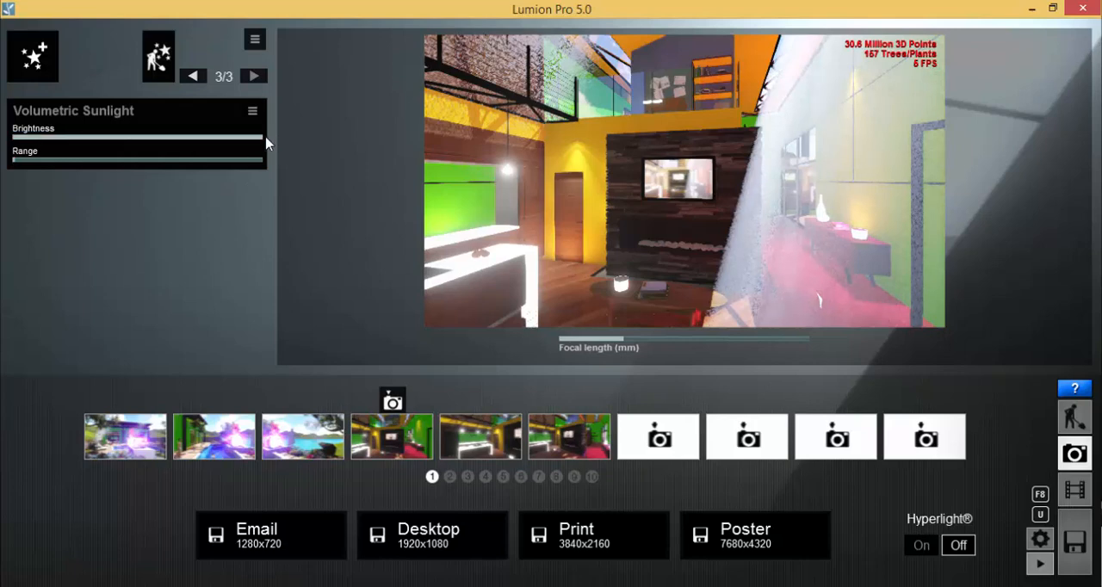
left_click_drag(226, 146, 118, 143)
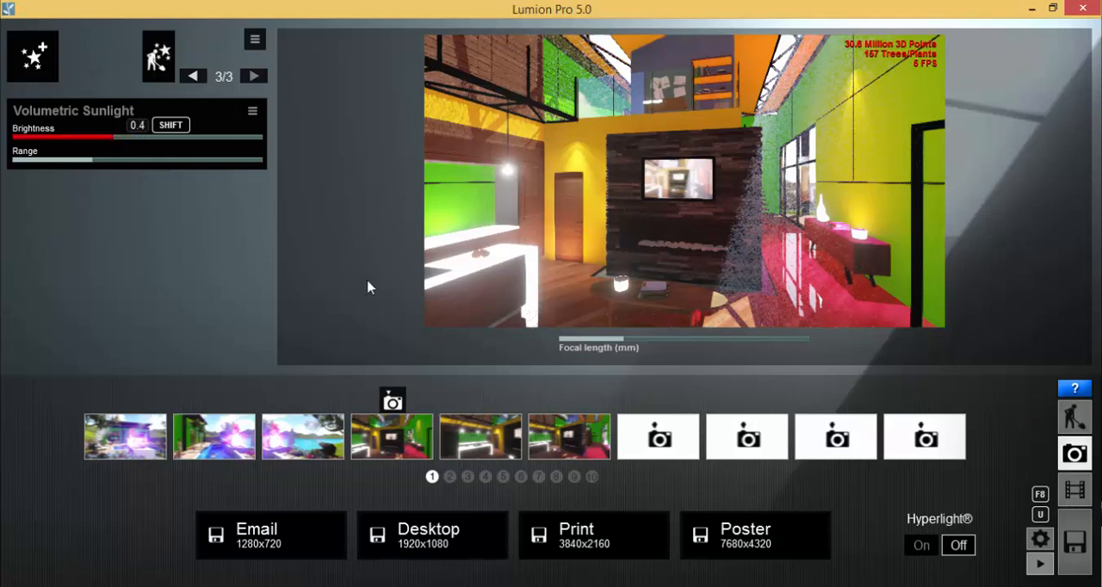
left_click_drag(125, 138, 130, 137)
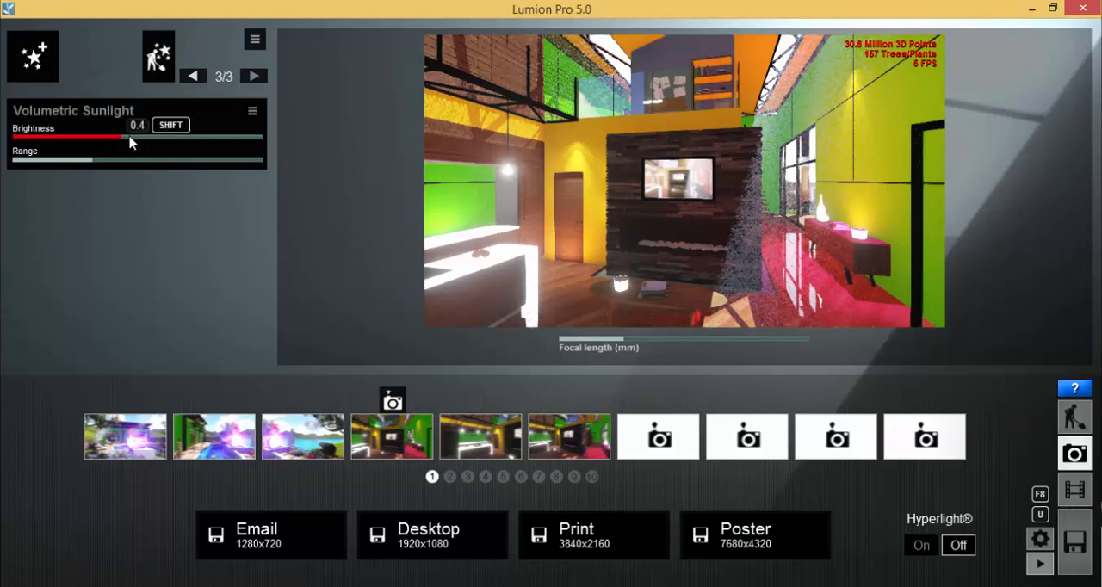
left_click(90, 165)
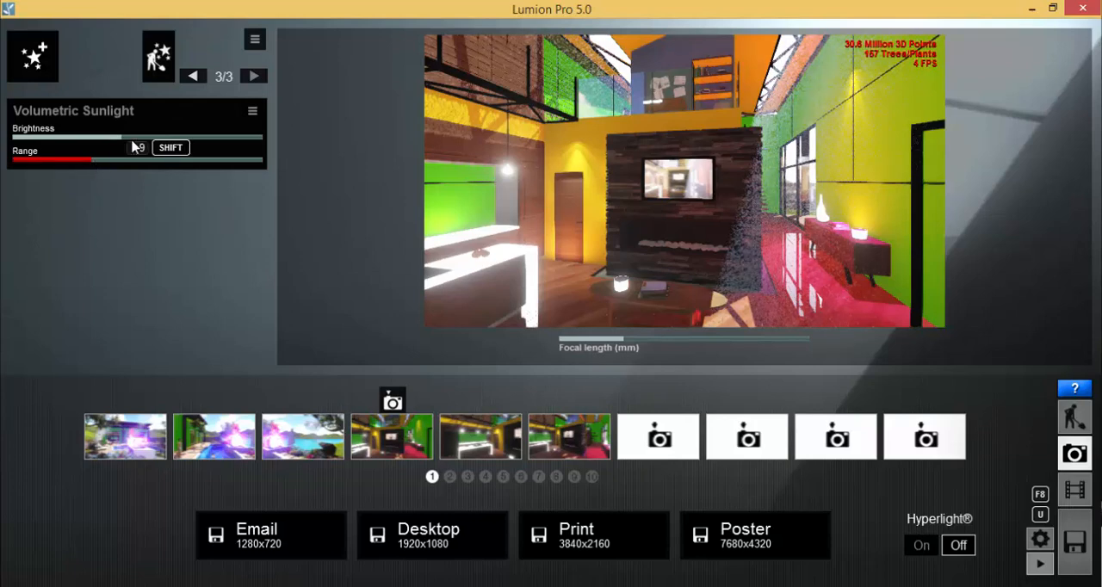
left_click_drag(136, 141, 142, 141)
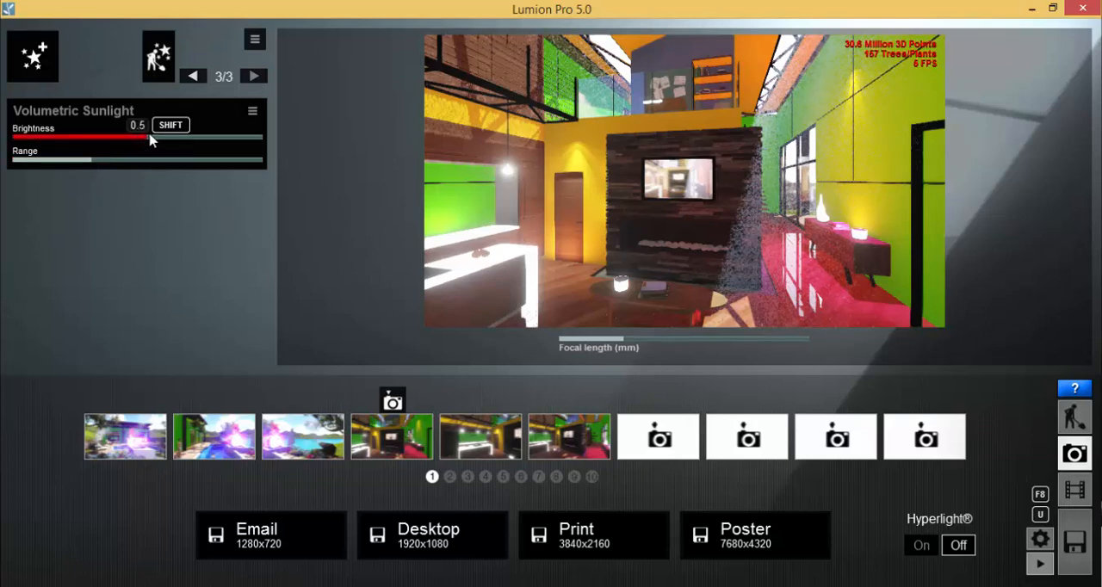
Render the photo at Desktop size, 1920x1080, and save it as Test 03 06.bmp in the lesson folder
left_click(461, 530)
left_click(521, 185)
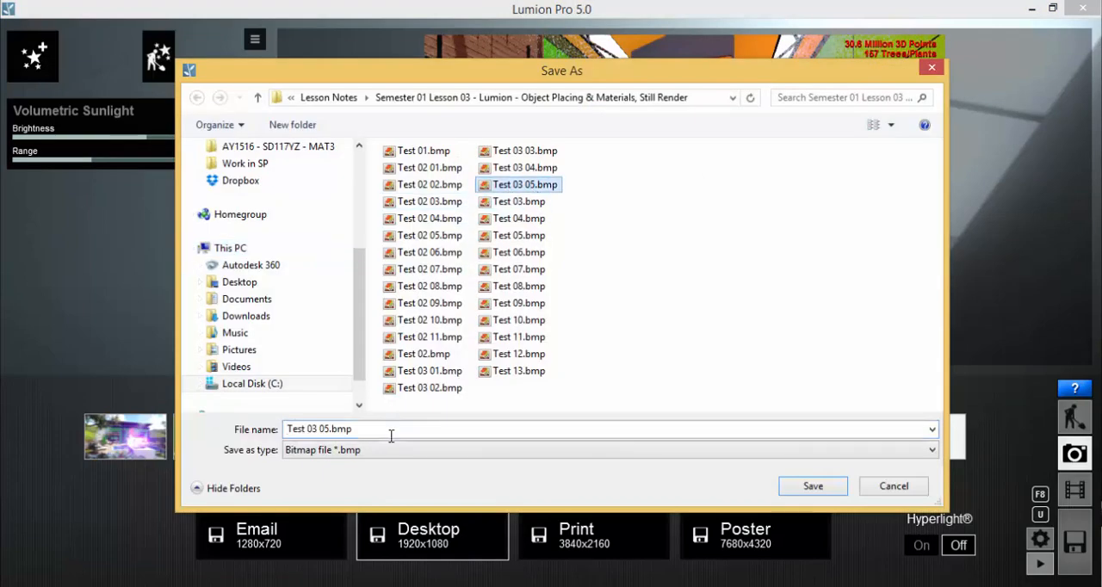
left_click(391, 436)
left_click(327, 430)
key("Delete")
type("6")
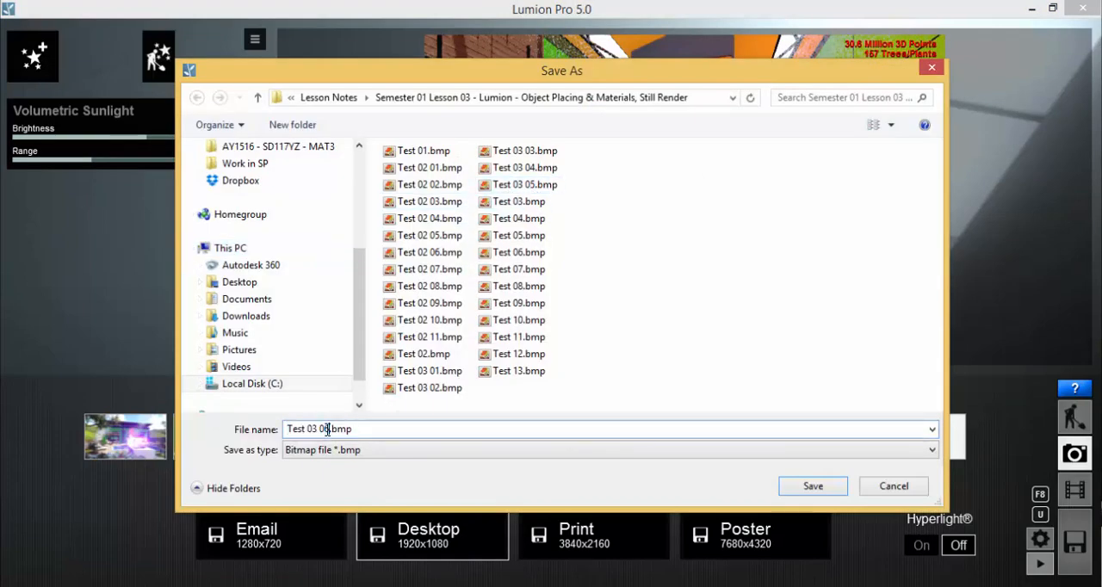
left_click(813, 487)
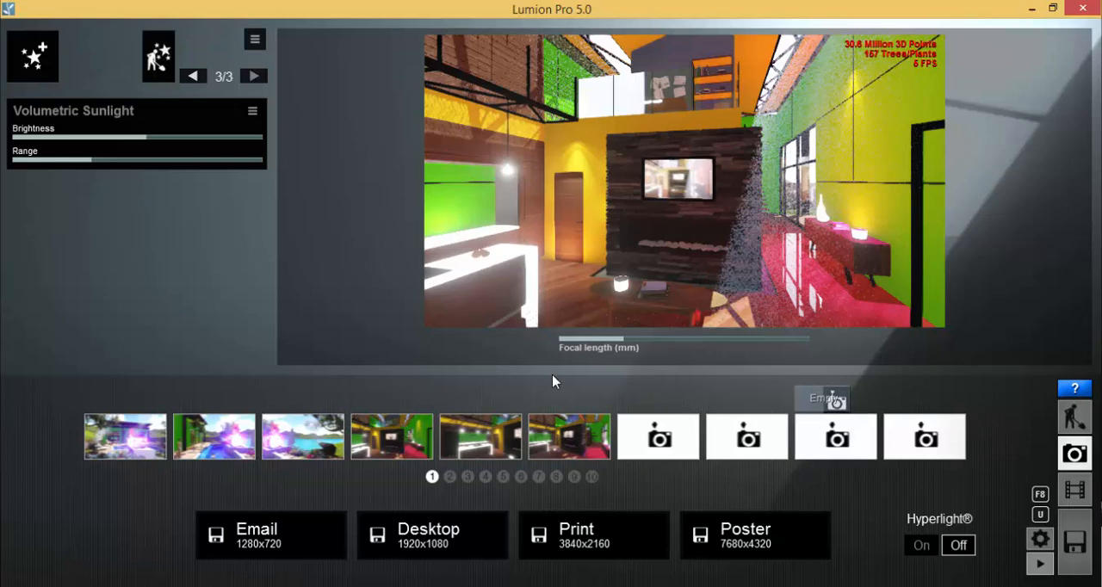
Switch to the lesson folder in File Explorer, open Test 03 01.bmp and advance through the renders to Test 03 06.bmp
key("alt+Tab")
left_click(457, 386)
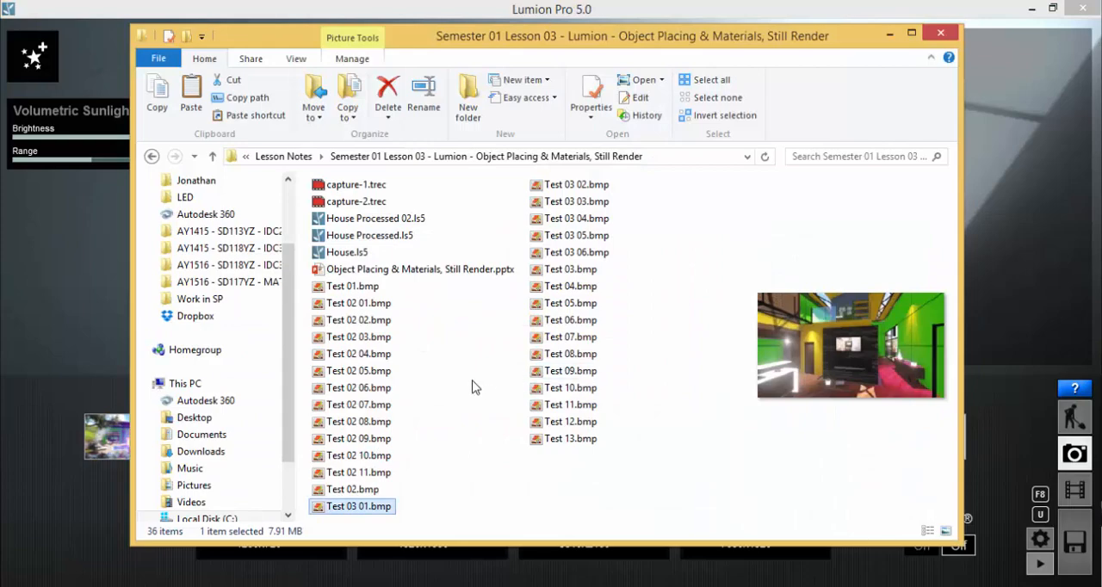
double_click(355, 507)
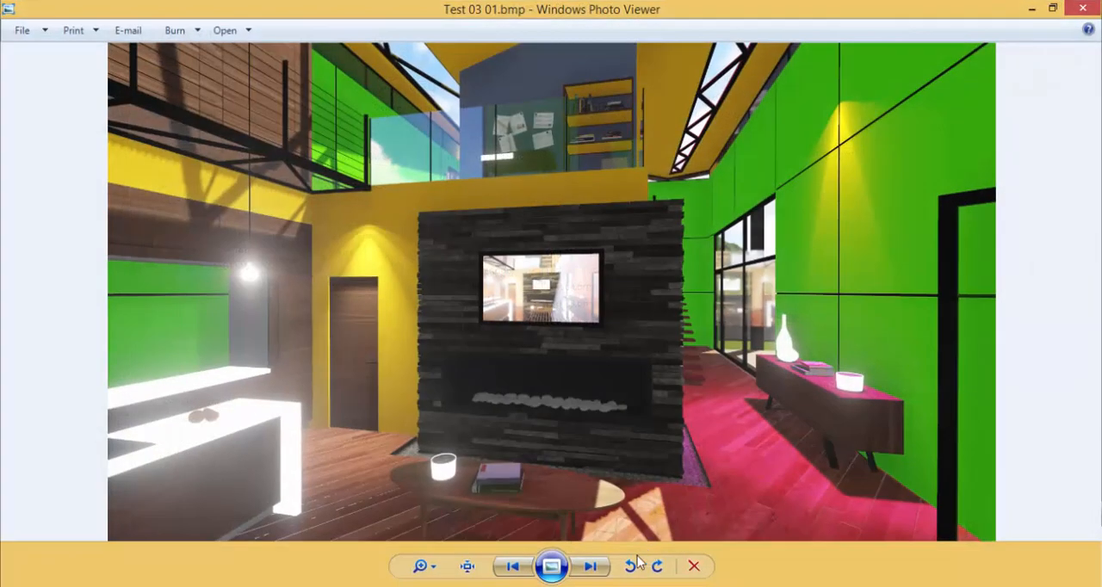
left_click(586, 567)
left_click(588, 566)
left_click(588, 567)
left_click(588, 566)
left_click(588, 567)
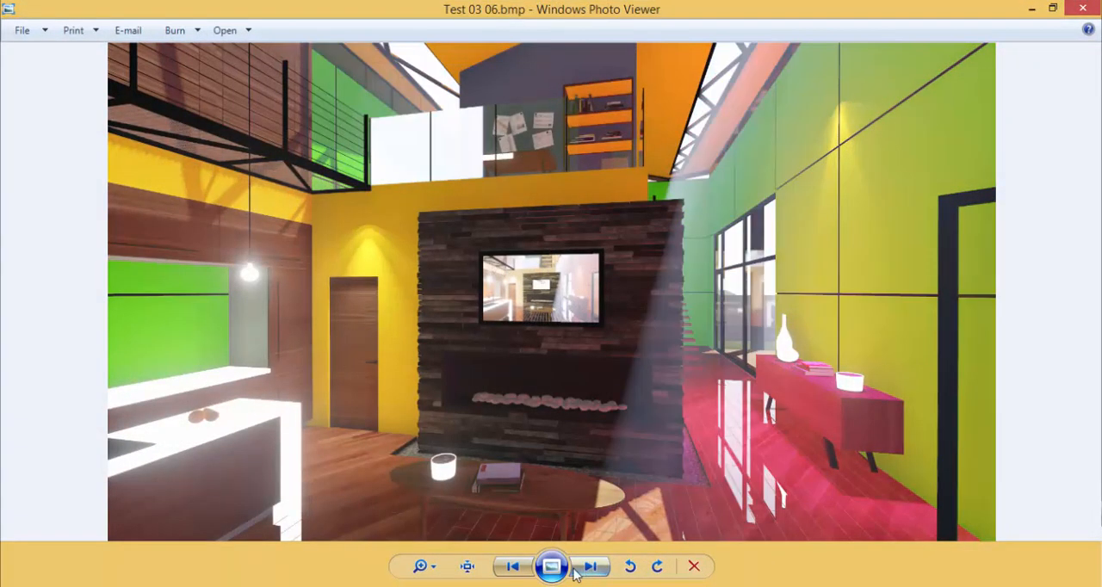
Compare Test 03 06.bmp repeatedly with Test 03 05.bmp to examine the effect of Volumetric Sunlight on the interior
left_click(513, 567)
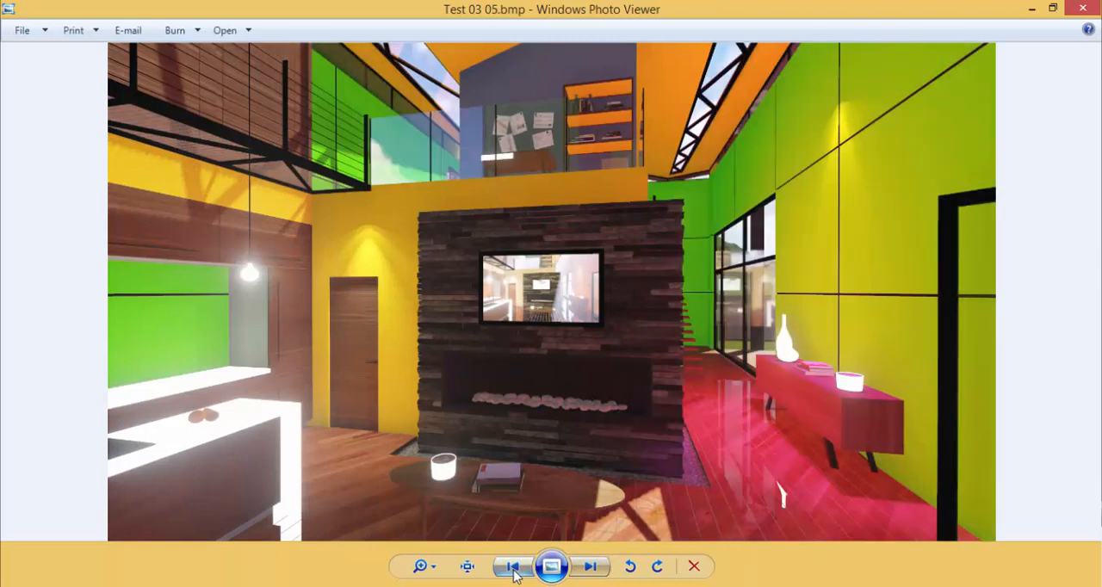
left_click(591, 567)
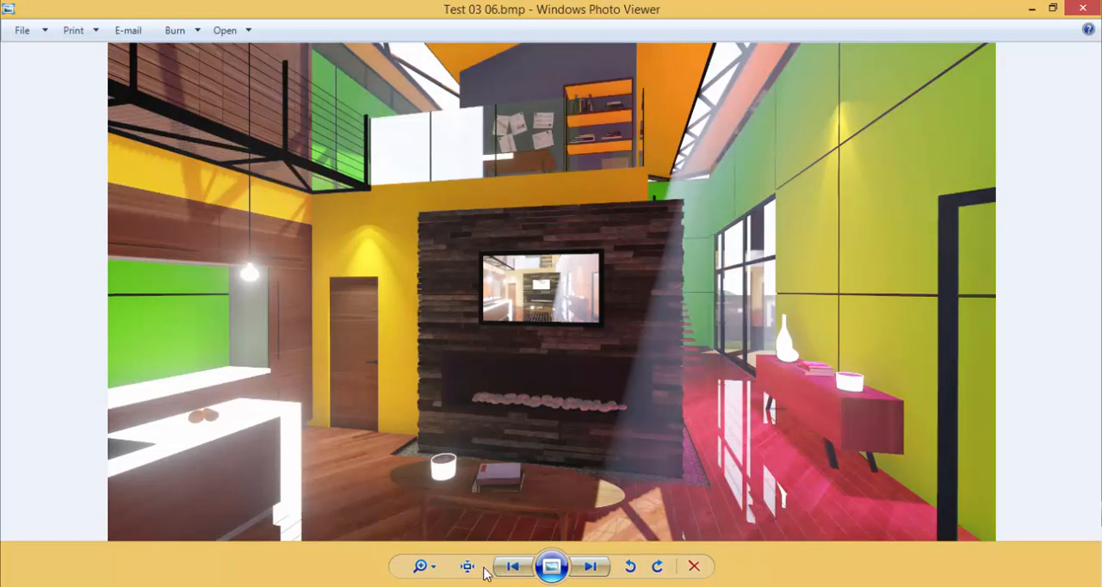
left_click(514, 567)
left_click(591, 567)
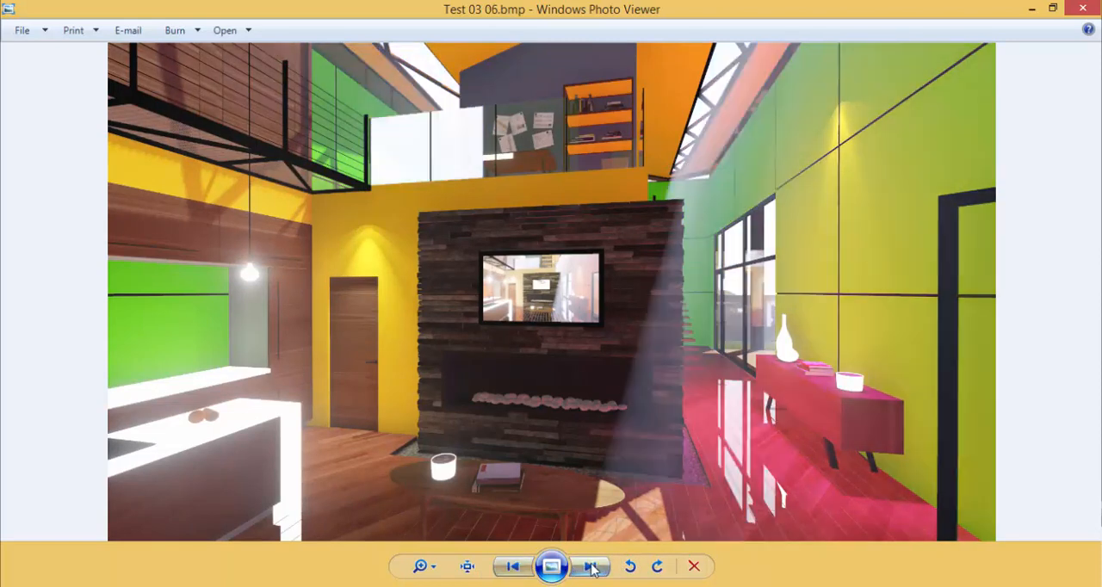
left_click(513, 568)
left_click(591, 567)
left_click(513, 567)
left_click(591, 566)
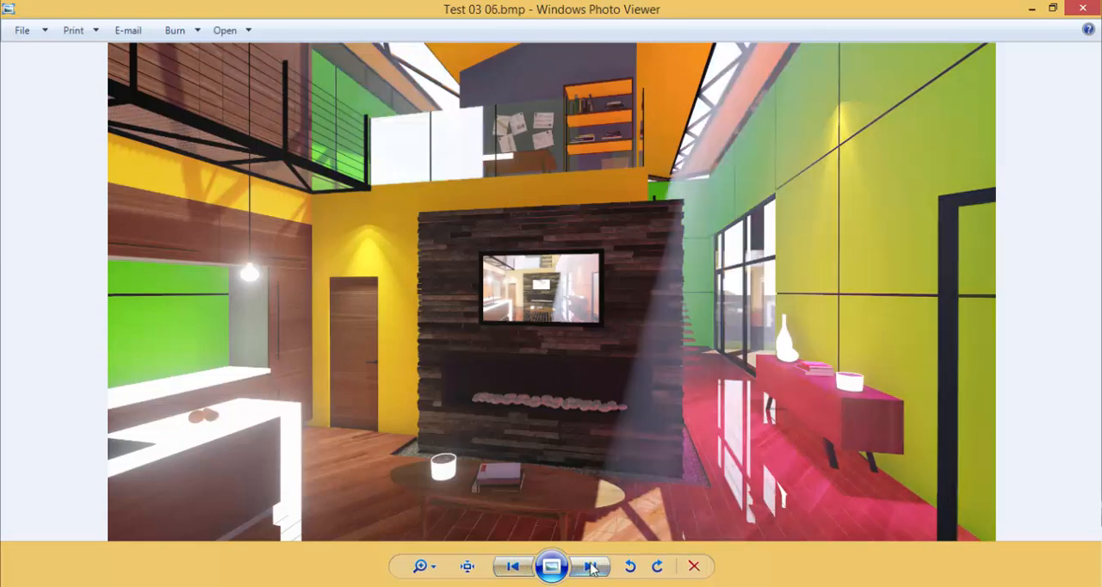
left_click(511, 568)
left_click(591, 567)
left_click(513, 567)
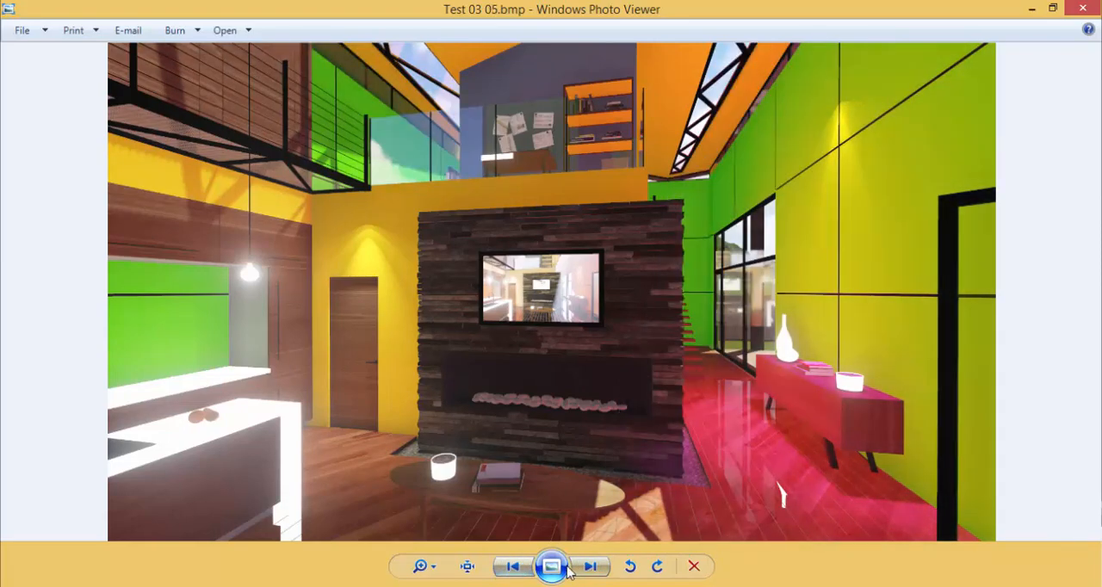
left_click(584, 568)
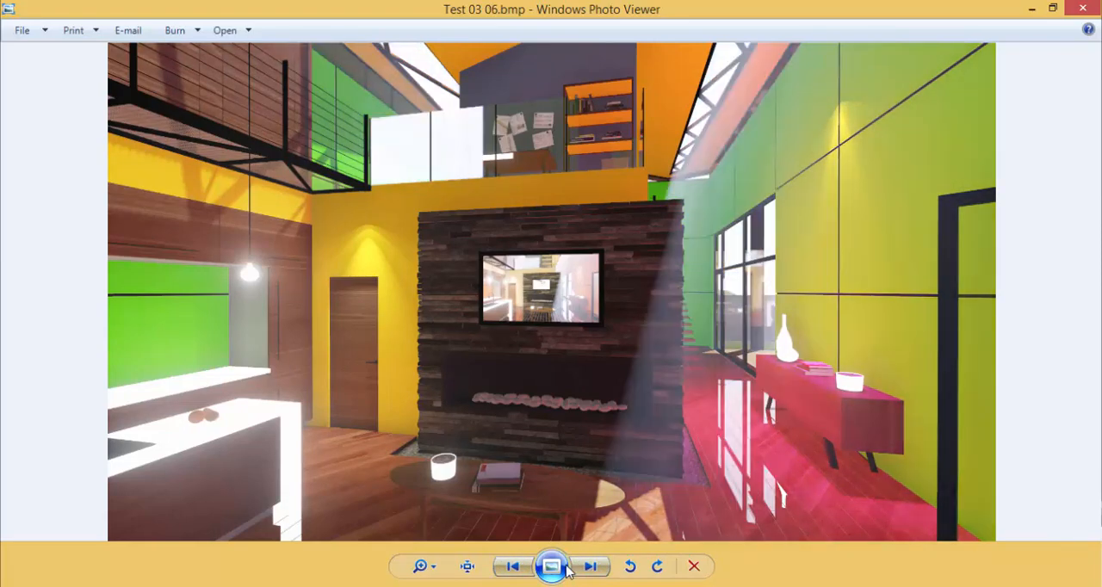
left_click(511, 567)
left_click(591, 567)
left_click(512, 567)
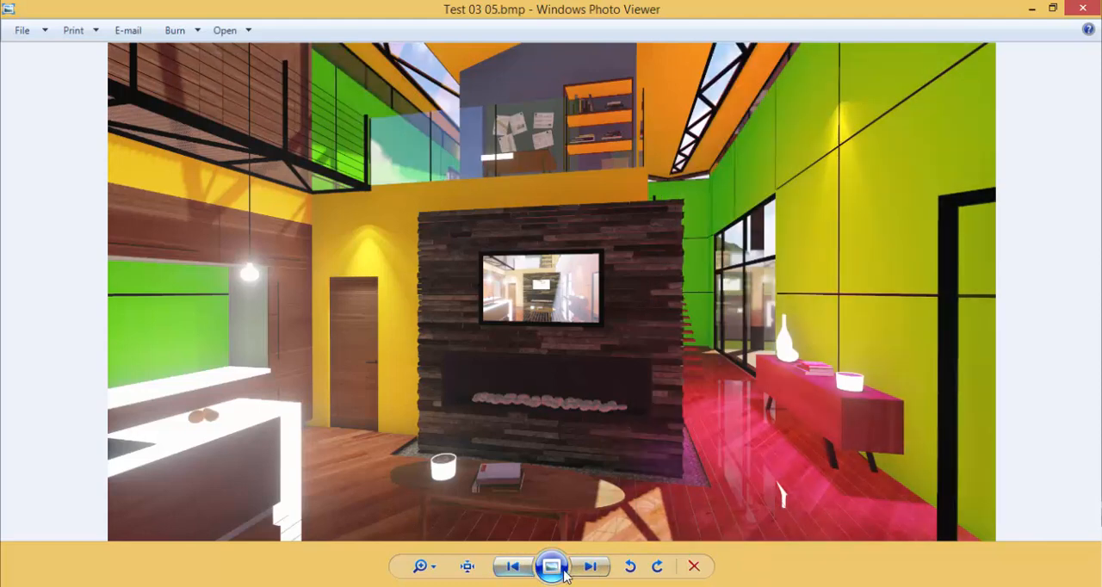
left_click(589, 568)
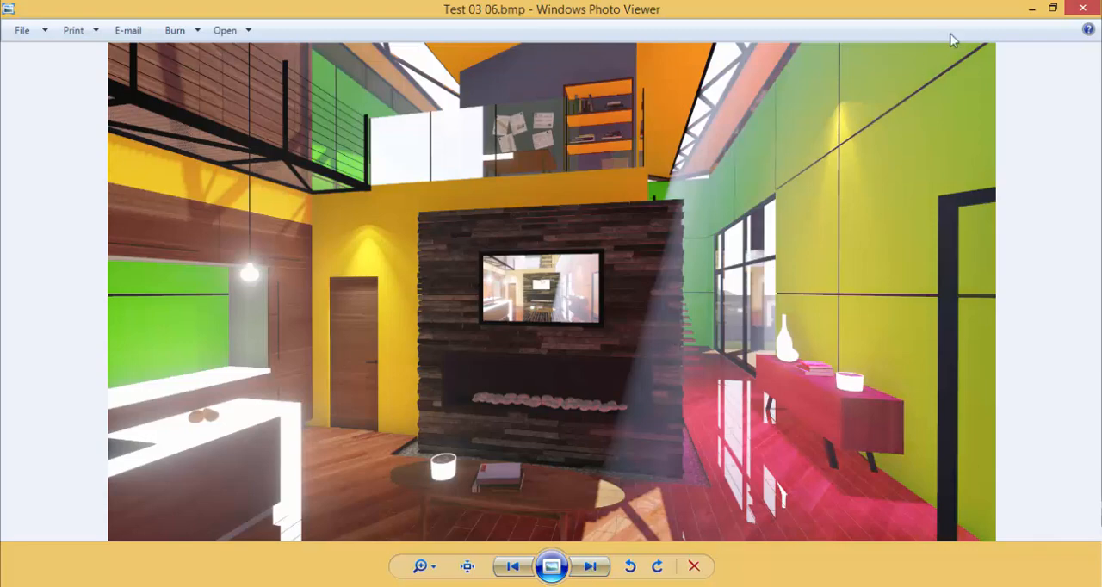
Close the photo viewer, dismiss the Sales Record.xlsx notification and deselect the file in the lesson folder
left_click(1083, 9)
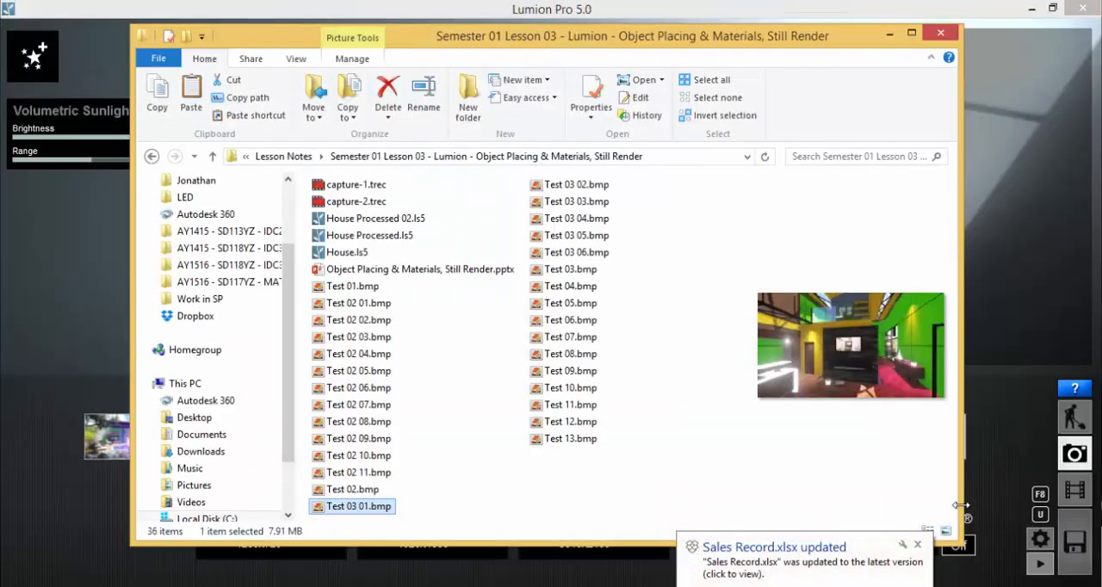
left_click(917, 544)
left_click(625, 500)
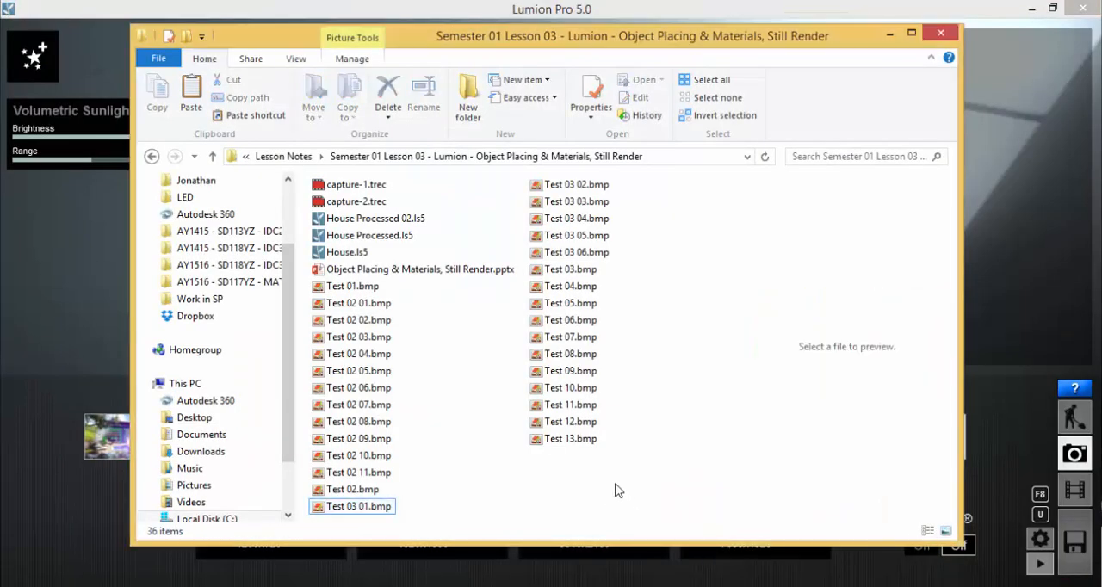
Return to Lumion and add the Sketch effect from the Artistic category to the interior photo
left_click(102, 352)
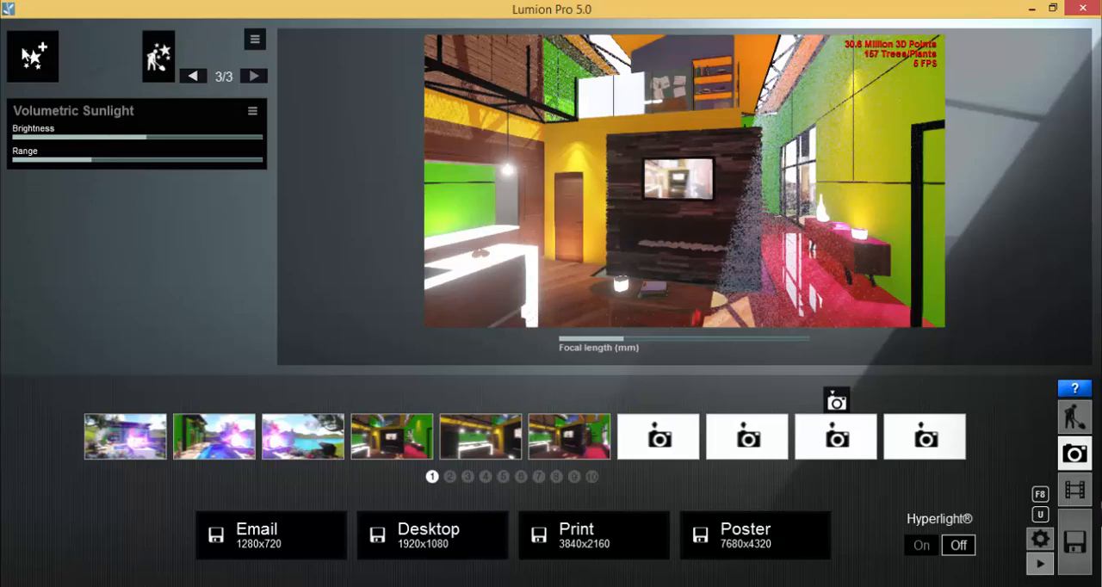
left_click(25, 51)
left_click(531, 119)
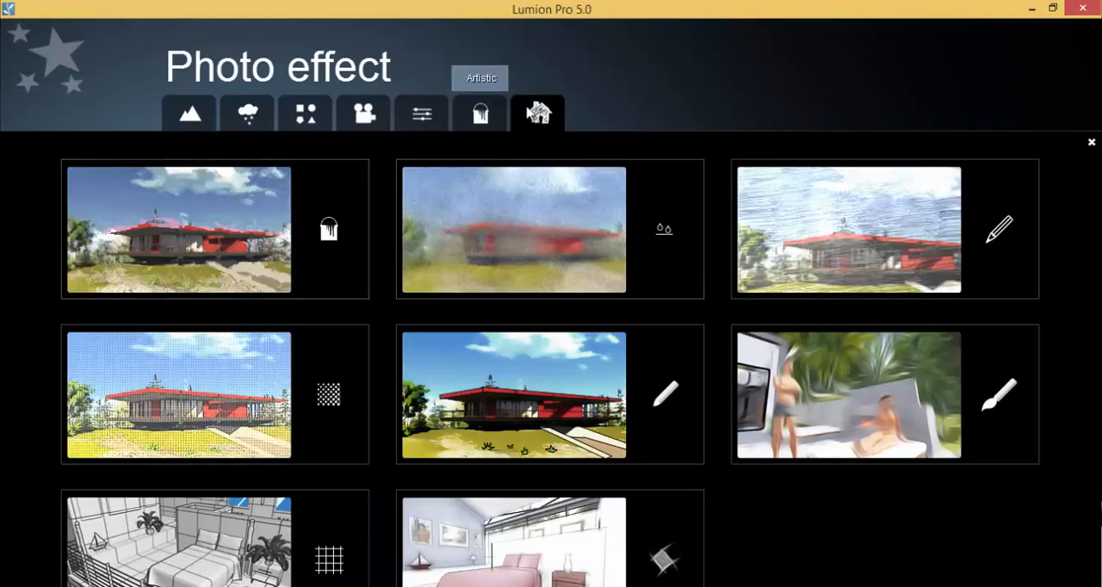
left_click(903, 257)
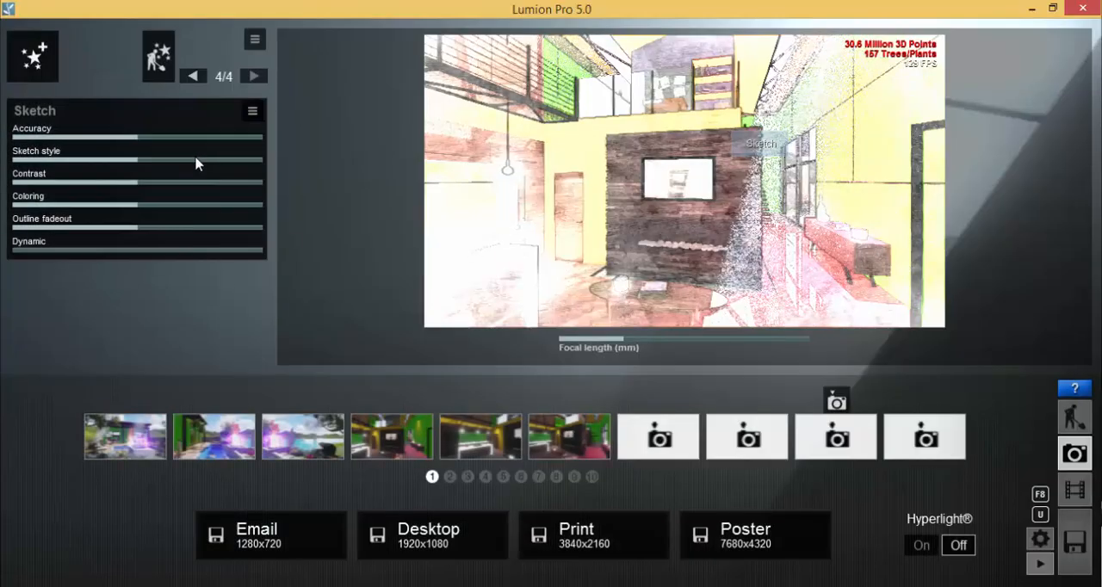
Adjust the Sketch effect: lower Accuracy and Sketch style, raise Contrast, Outline fadeout and Dynamic, and set Coloring to about 0.8
left_click(79, 136)
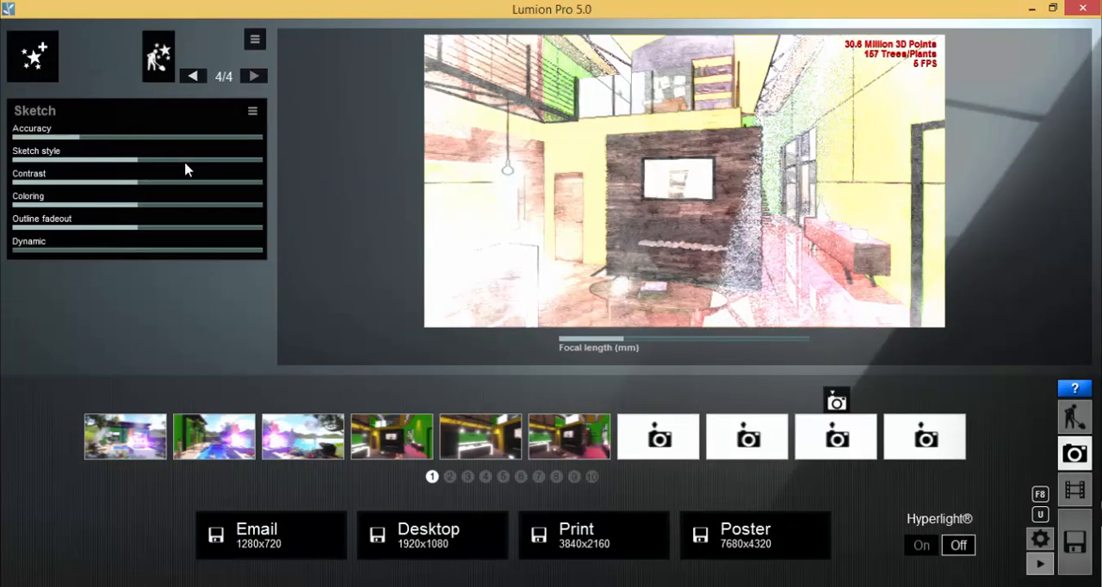
left_click(228, 160)
mouse_move(207, 164)
left_mouse_down()
mouse_move(135, 162)
mouse_move(132, 185)
mouse_move(220, 188)
left_mouse_up()
left_click(185, 212)
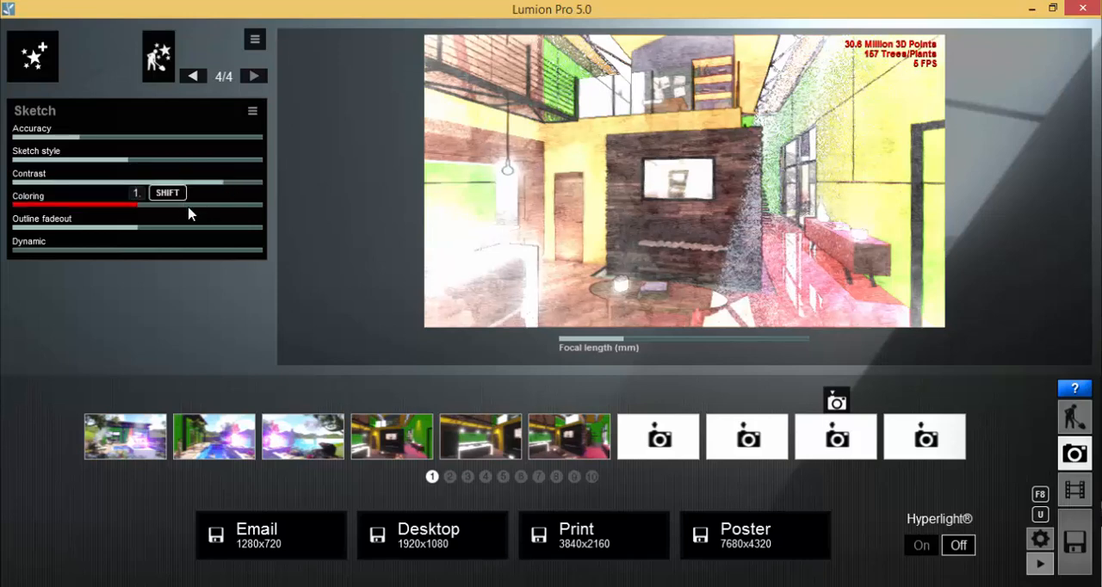
left_click_drag(190, 213, 112, 214)
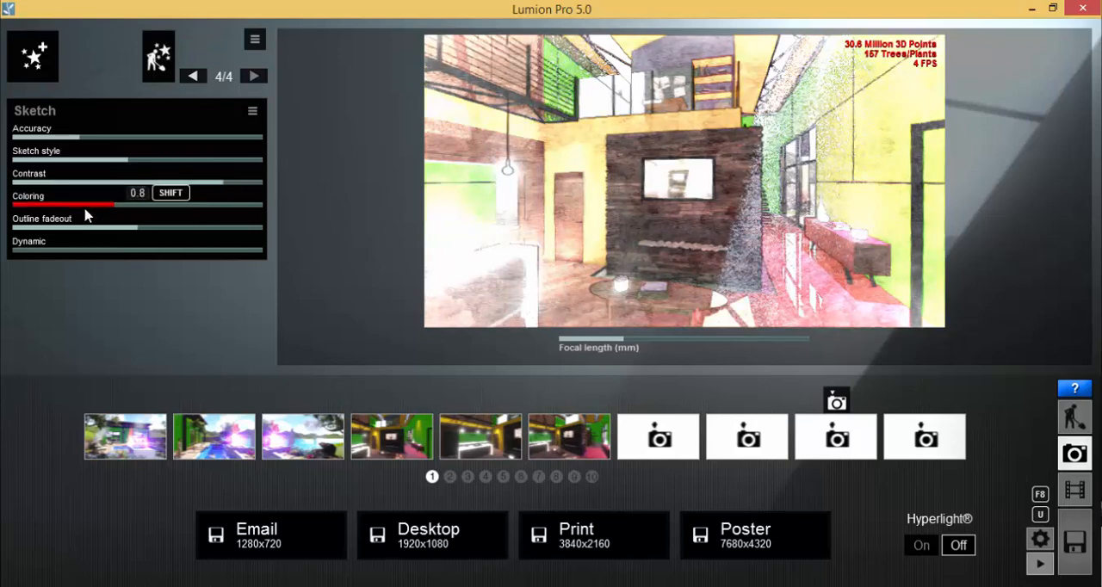
left_click(174, 250)
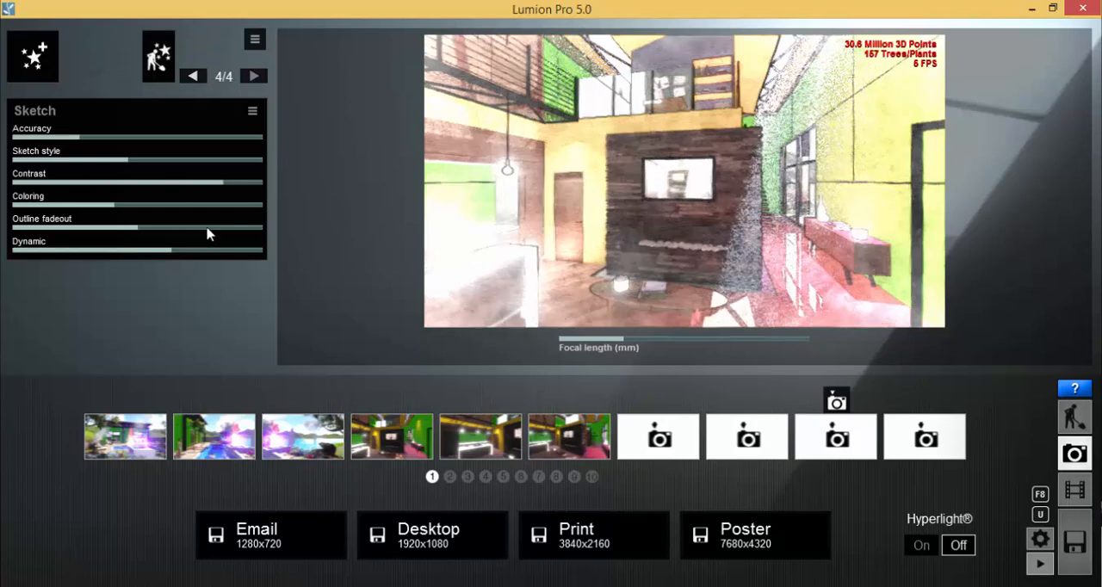
left_click_drag(206, 232, 238, 238)
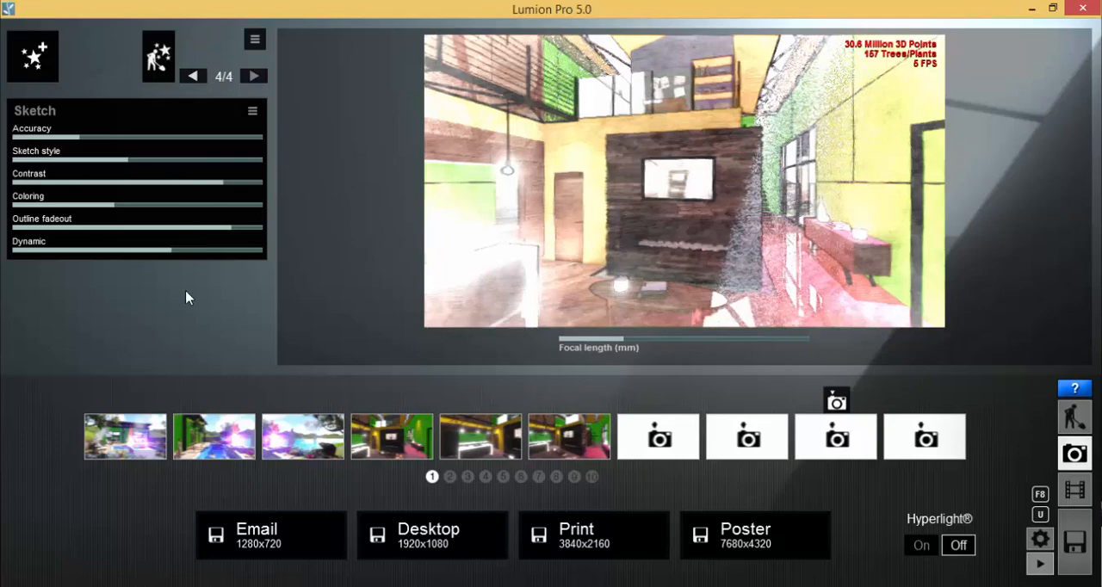
Render the sketched interior photo at Desktop size, 1920x1080, and save it as Test 03 07.bmp in the lesson folder
left_click(436, 548)
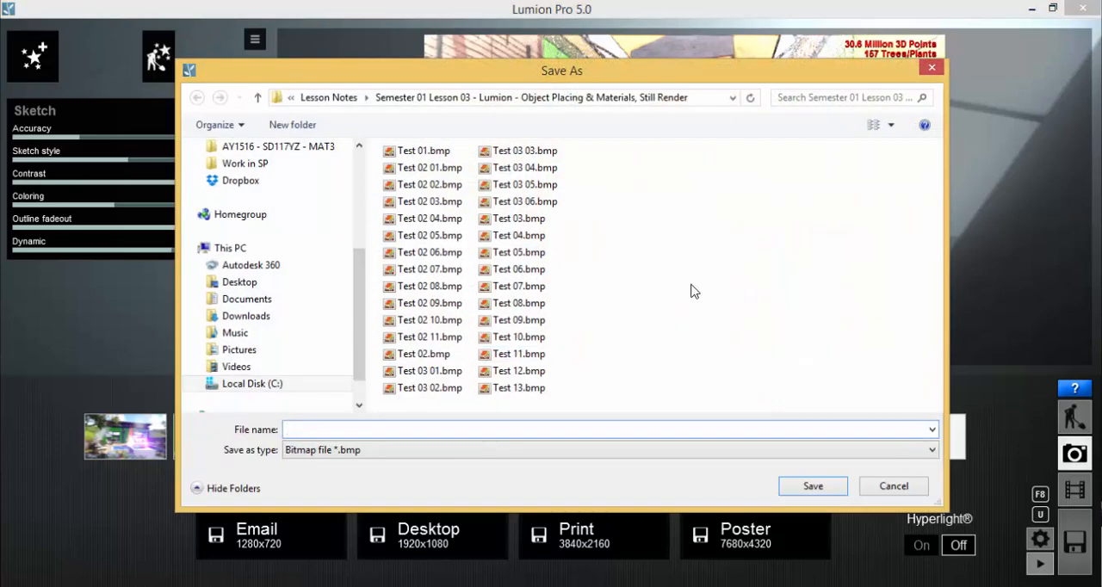
left_click(554, 203)
left_click(320, 433)
left_click(327, 431)
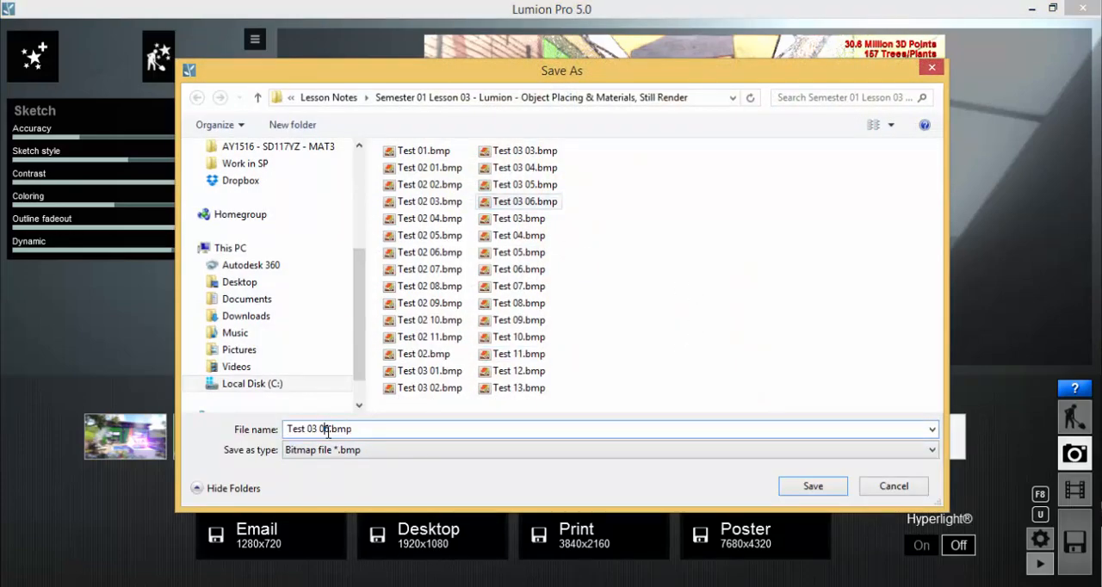
type("7")
left_click(813, 484)
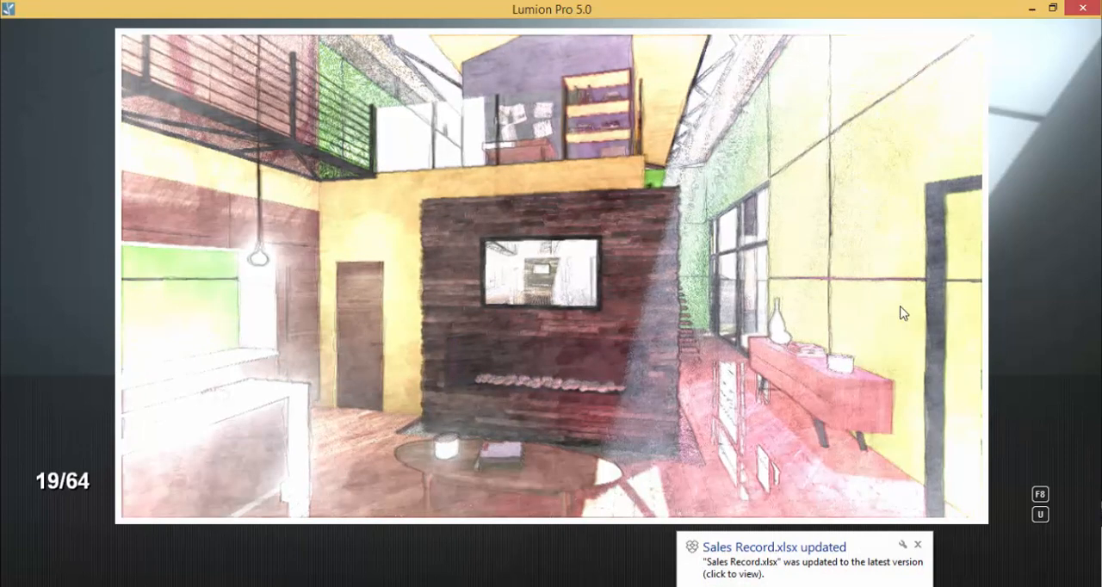
Dismiss the Sales Record.xlsx notification and the file-sync pop-up, and turn Wi-Fi 2 off during the render
left_click(917, 544)
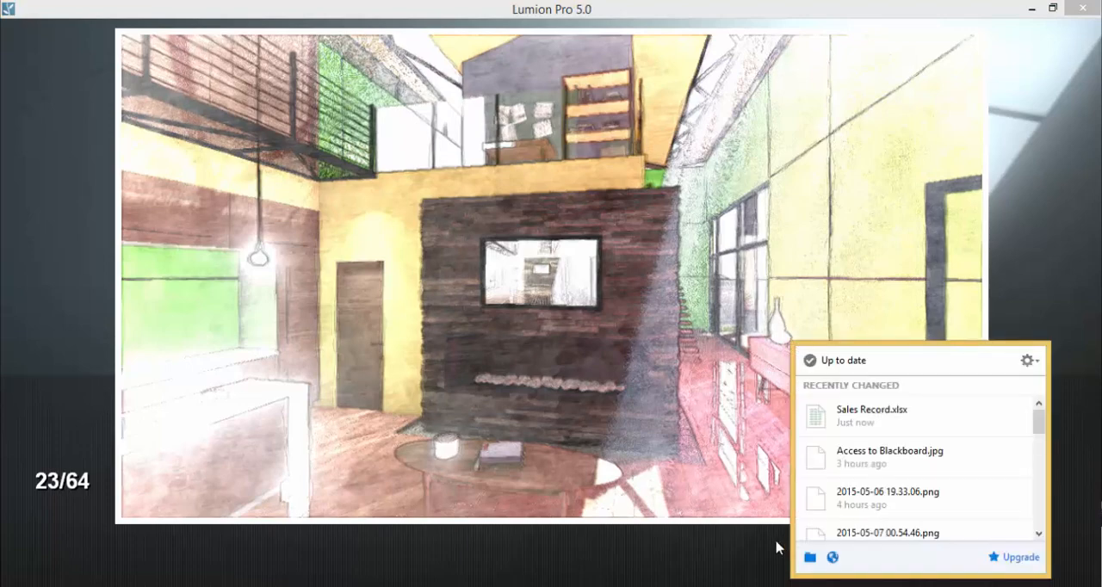
left_click(1066, 280)
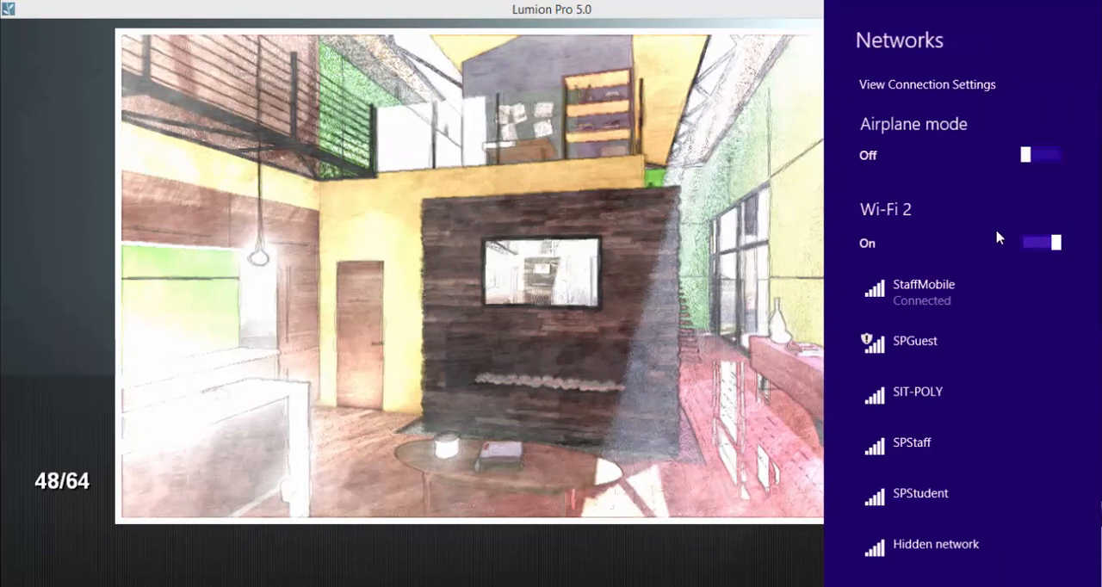
left_click(1034, 246)
left_click(734, 570)
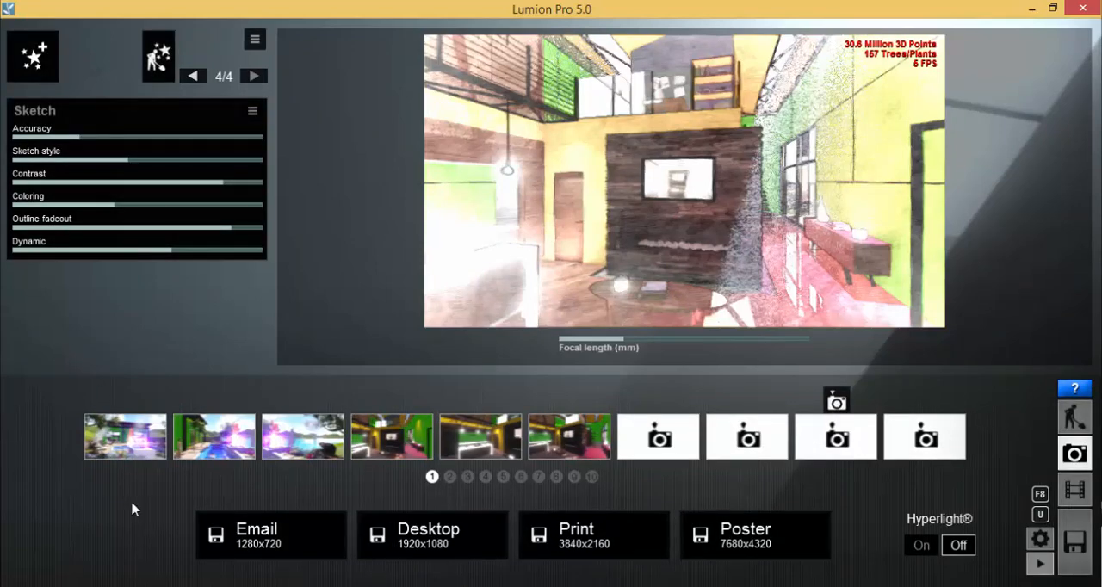
Open Test 03 05.bmp from the lesson folder in File Explorer, advance to Test 03 07.bmp, and return to Lumion
mouse_move(269, 584)
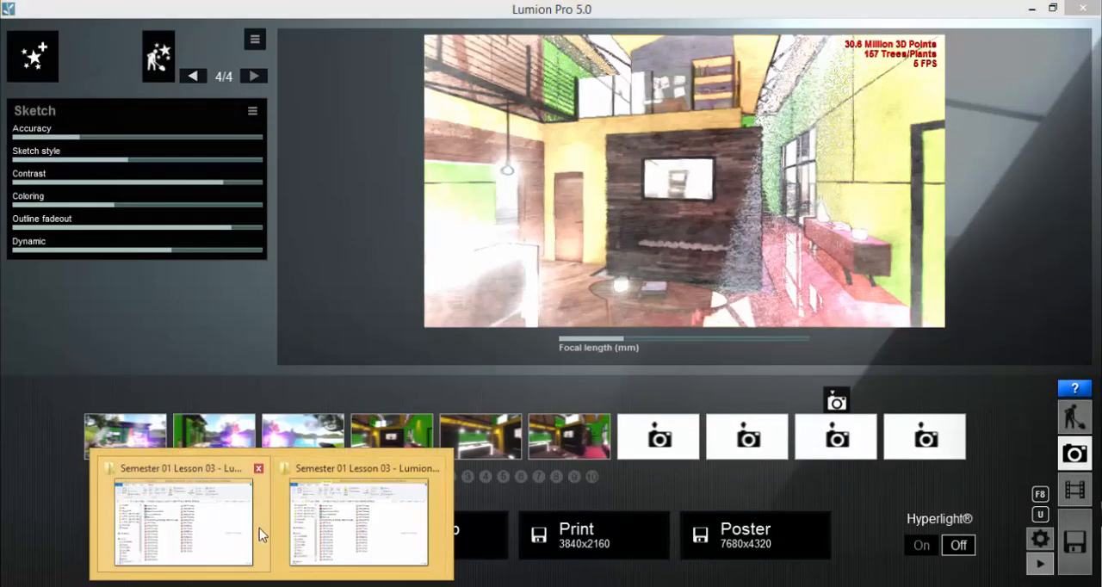
left_click(362, 527)
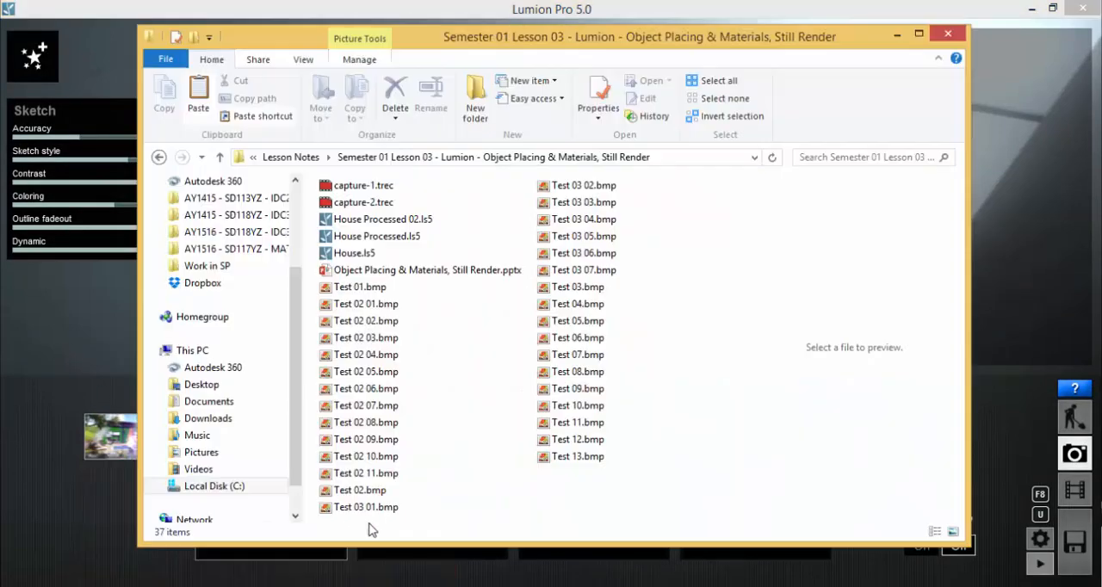
double_click(585, 237)
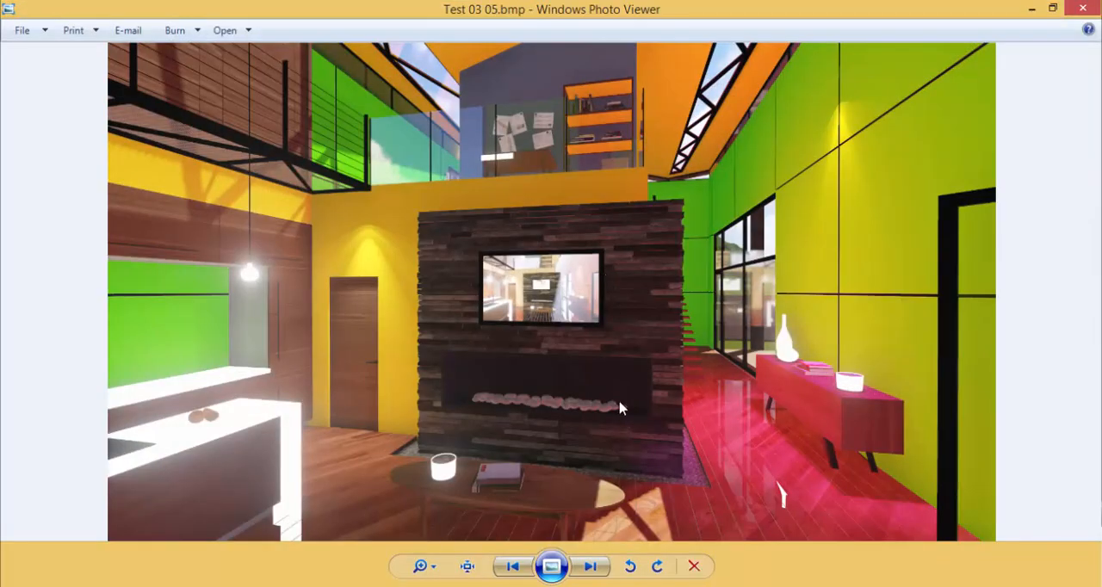
left_click(590, 566)
left_click(591, 566)
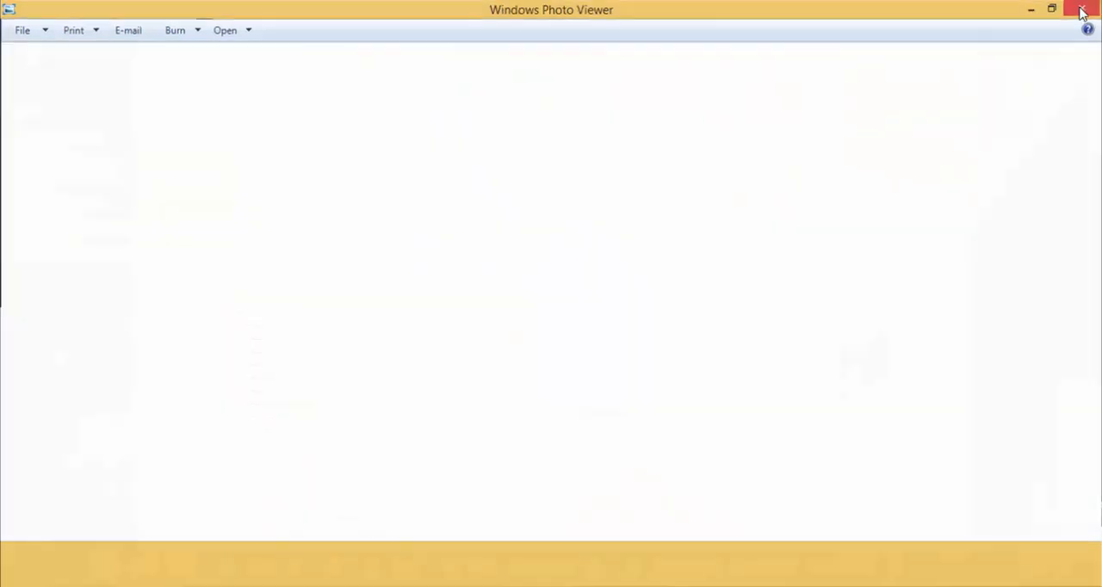
left_click(1082, 8)
left_click(48, 366)
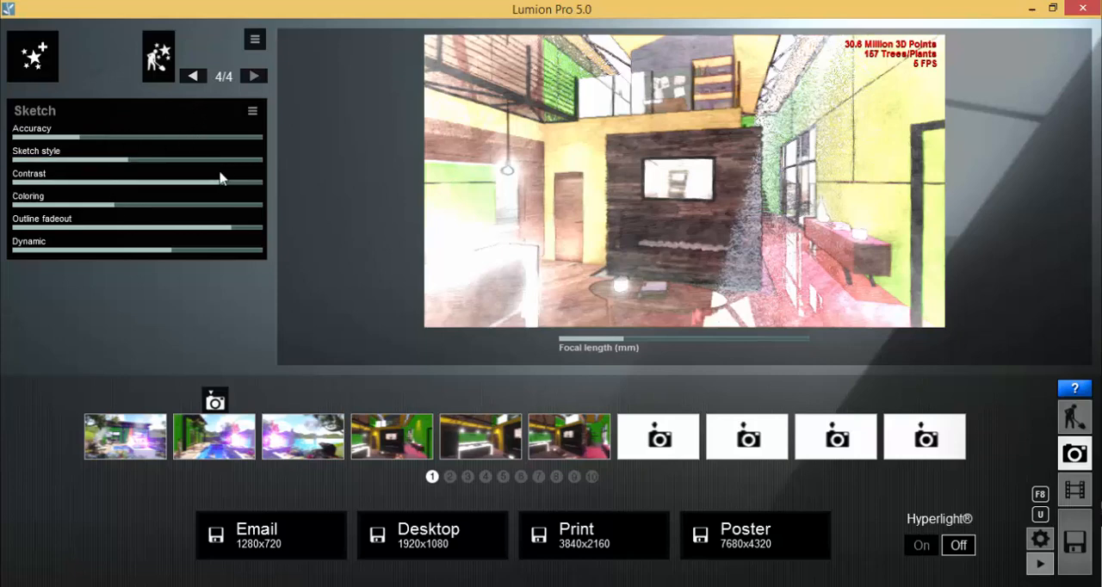
Hide the Sketch effect in the photo's effect stack
left_click(252, 114)
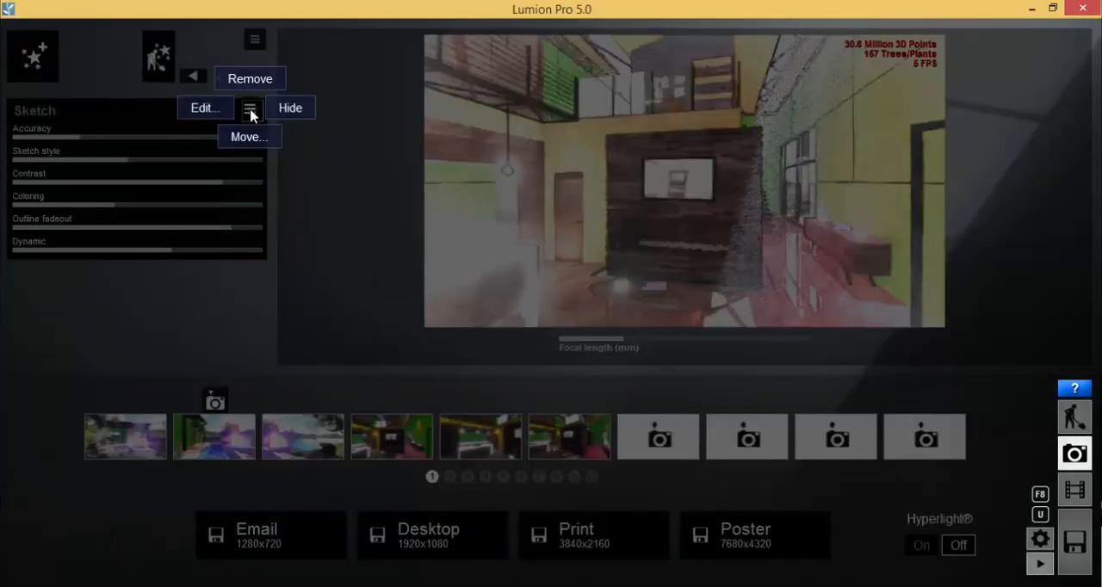
left_click(250, 138)
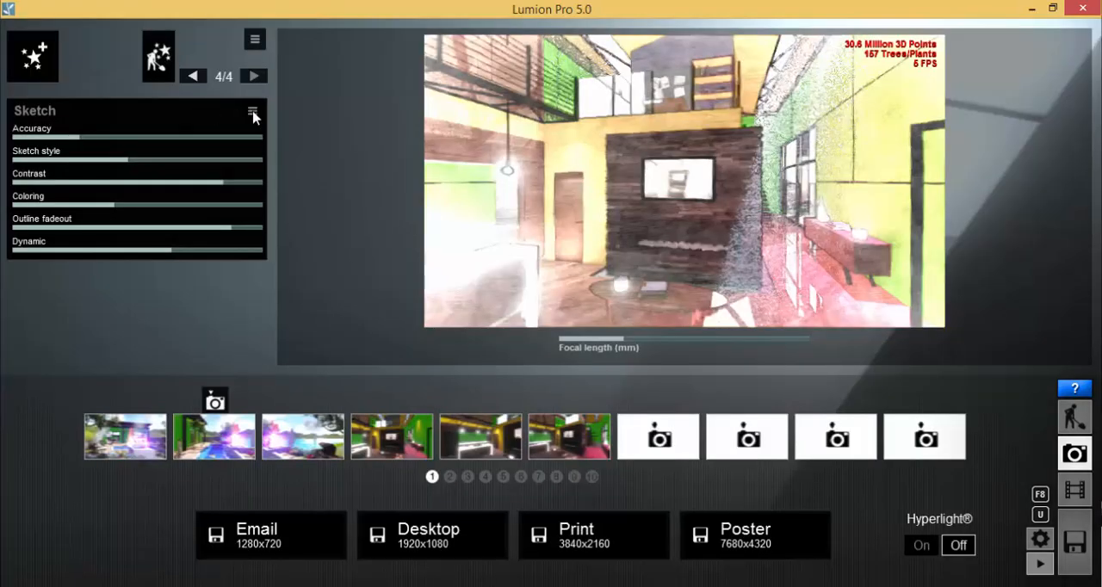
left_click(255, 111)
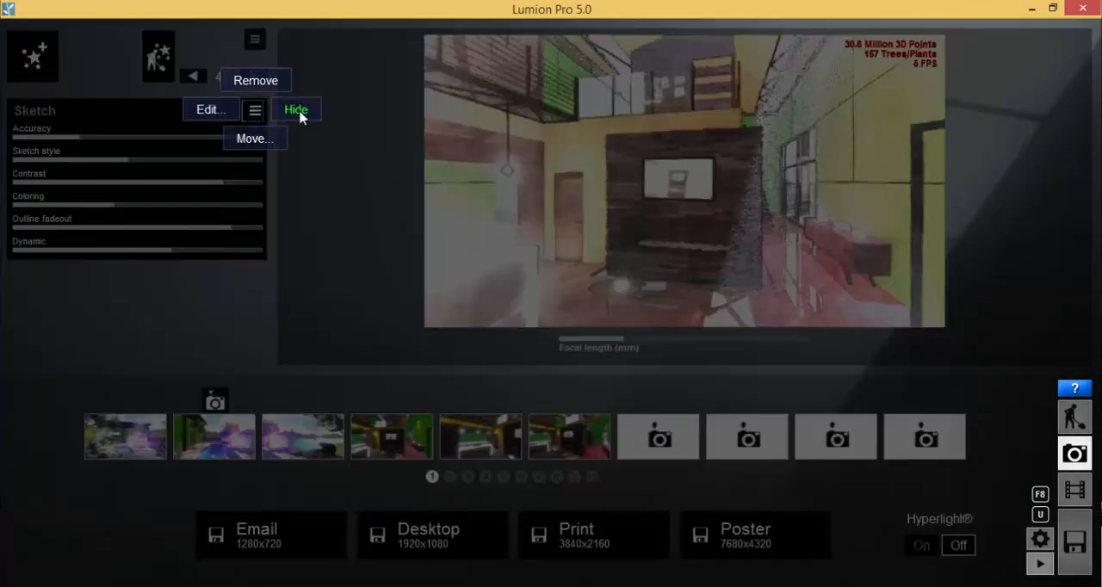
left_click(297, 110)
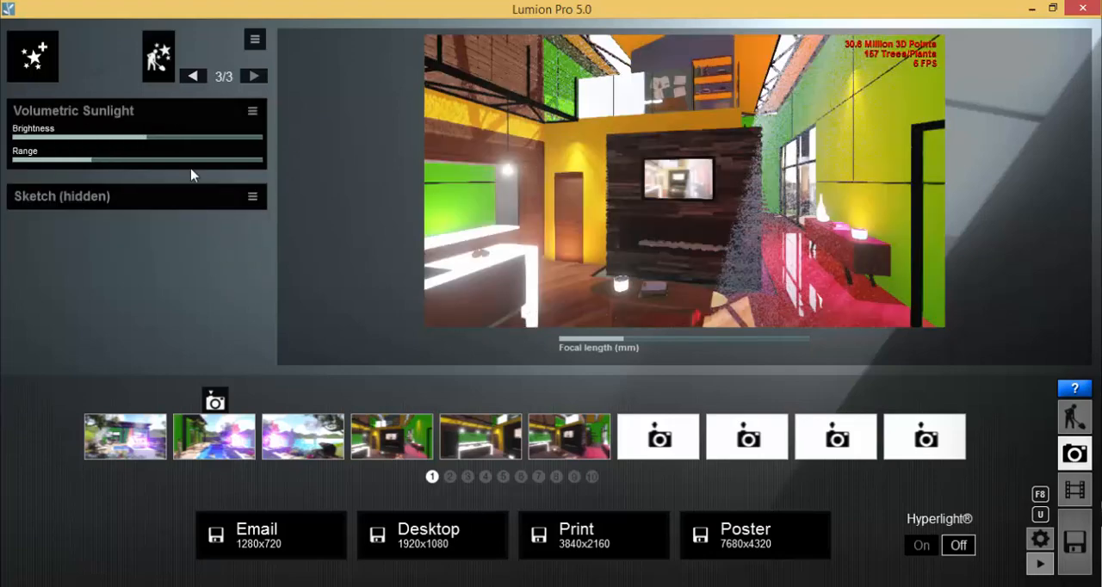
Load the first saved exterior pool view and hide the Volumetric Sunlight effect to judge its influence
left_click(128, 447)
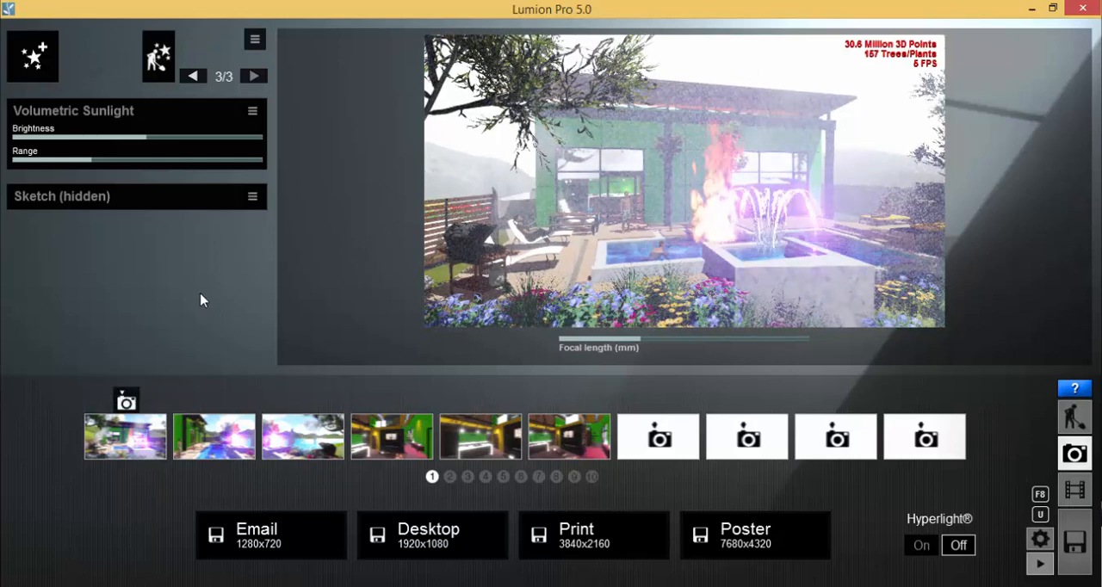
left_click(252, 112)
left_click(291, 111)
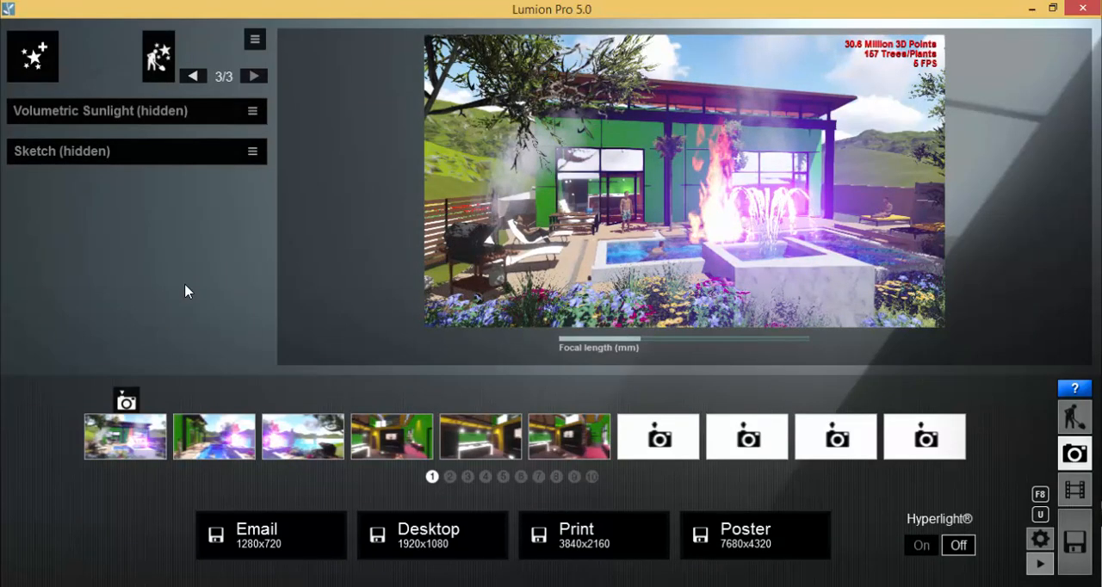
Show the Volumetric Sunlight effect again and set its Brightness to 0.2
left_click(252, 111)
left_click(295, 107)
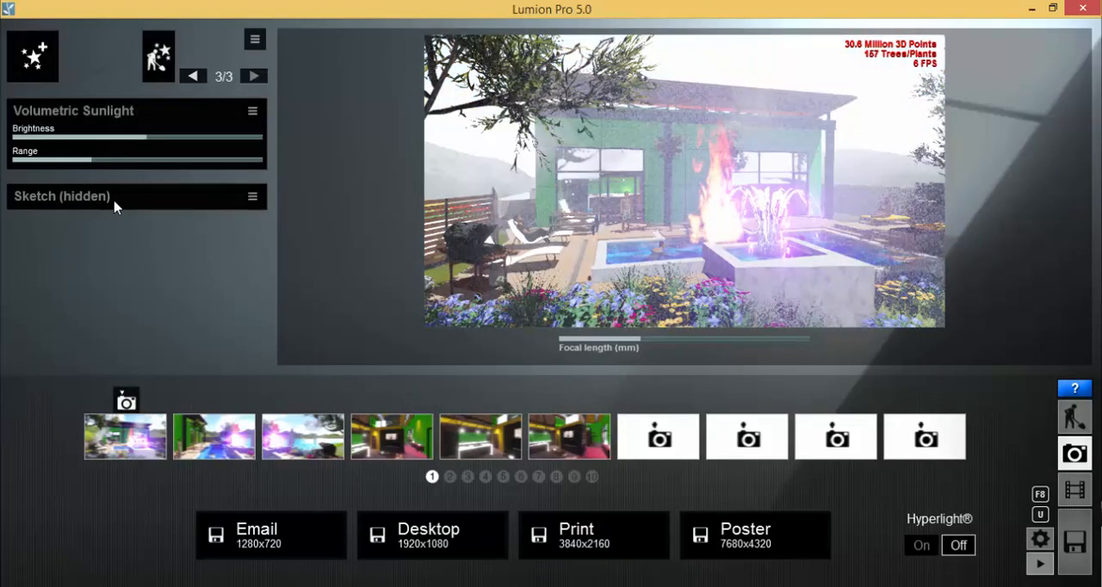
left_click_drag(102, 136, 40, 144)
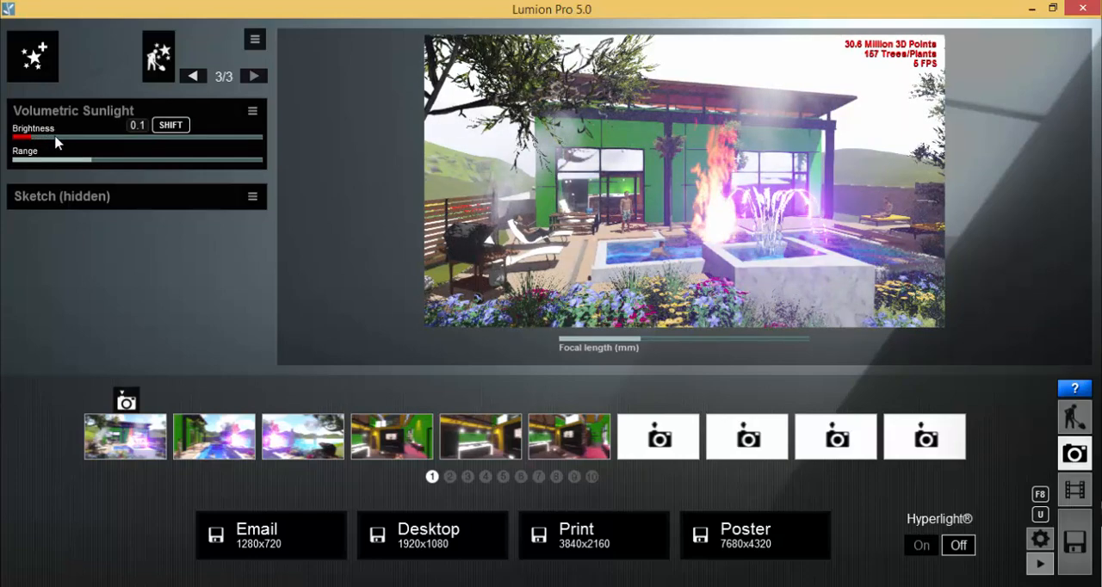
left_click_drag(59, 141, 61, 142)
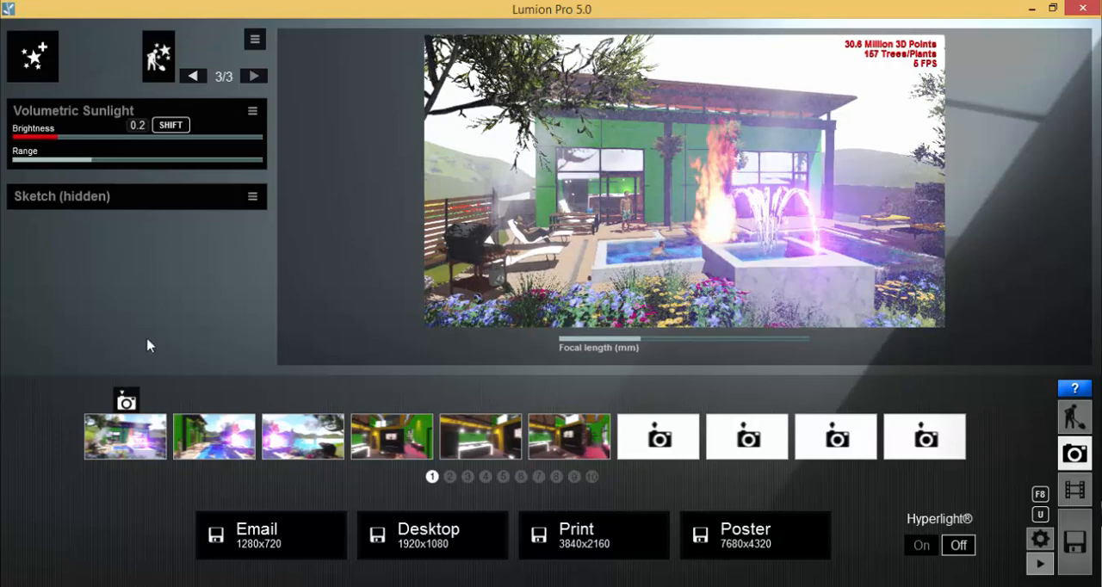
Render the exterior pool view at Desktop size, 1920x1080, and save it as Test 03 08.bmp in the lesson folder
left_click(417, 535)
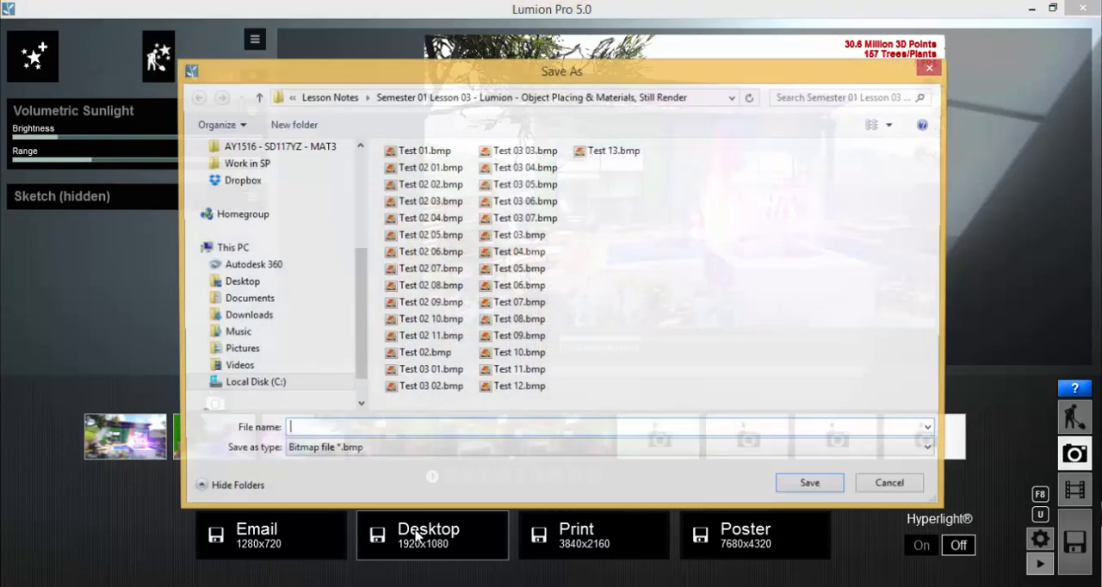
left_click(538, 221)
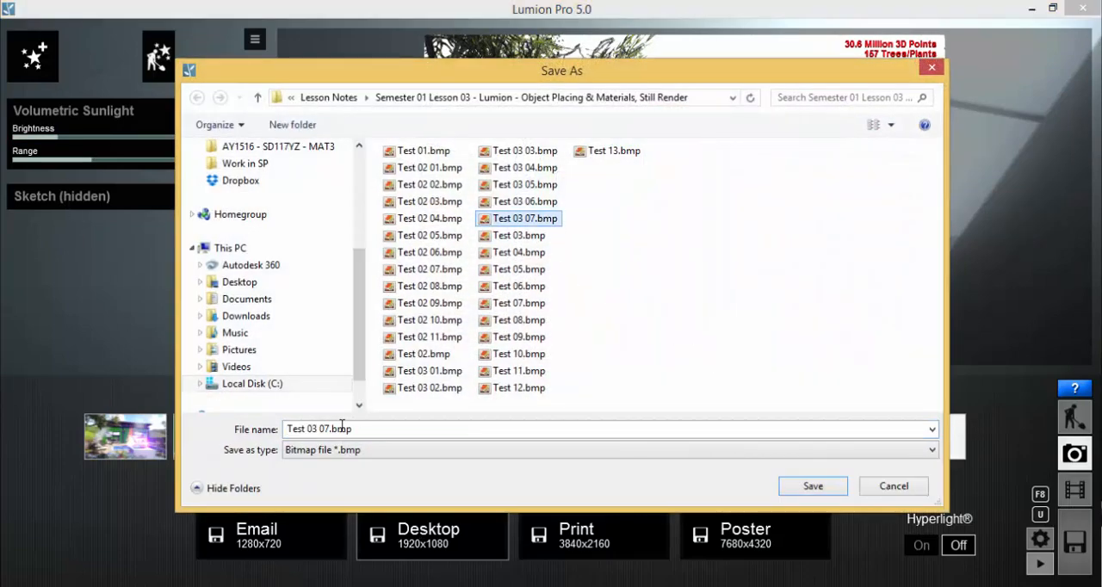
left_click(342, 427)
left_click_drag(325, 429, 331, 428)
type("8")
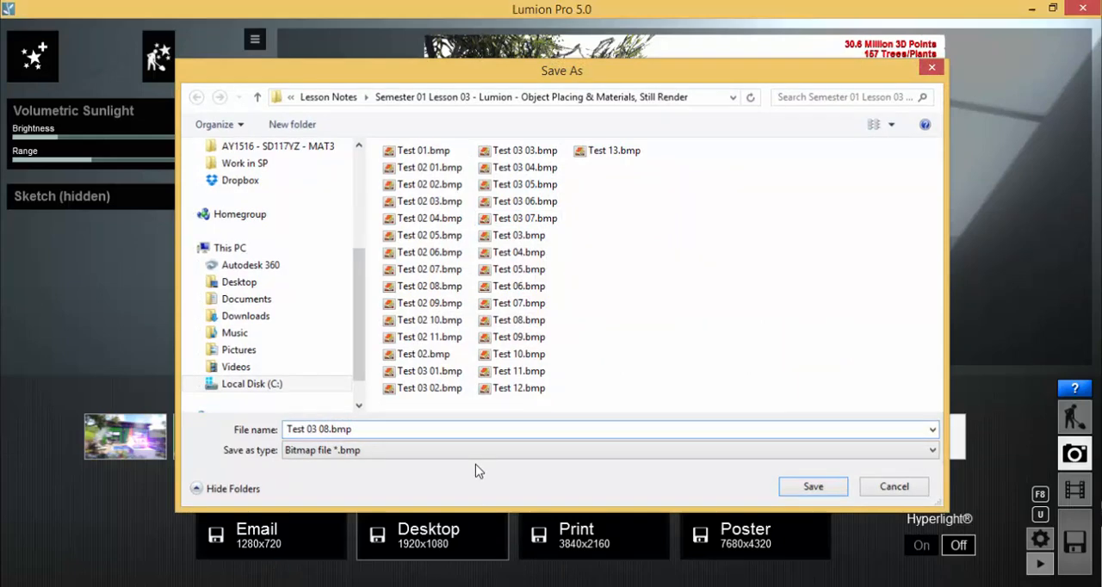
key("Return")
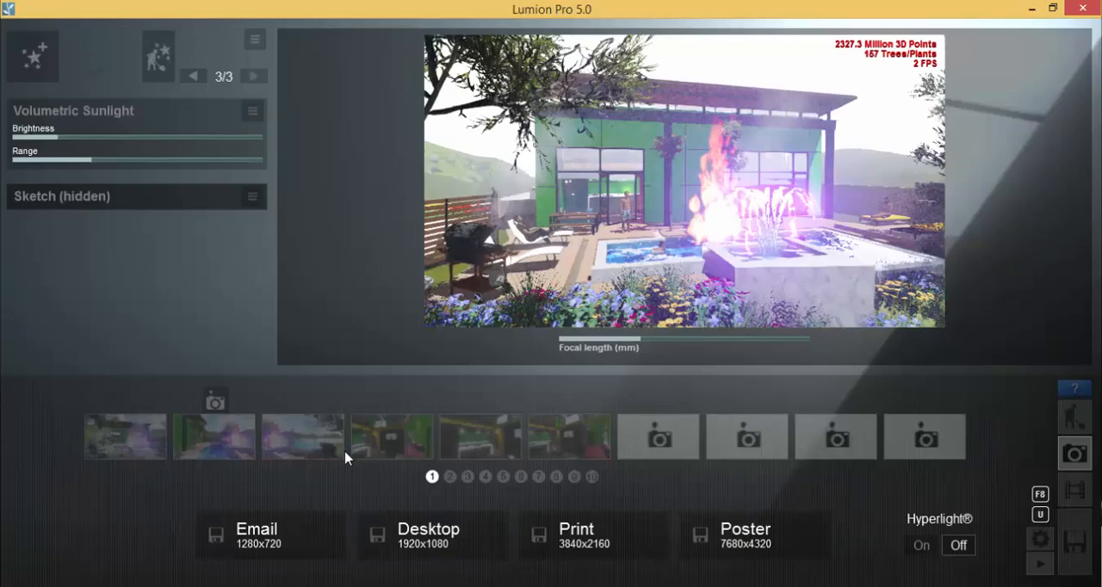
Switch to the lesson folder in File Explorer, open Test 03 07.bmp and advance to Test 03 08.bmp
left_click(272, 586)
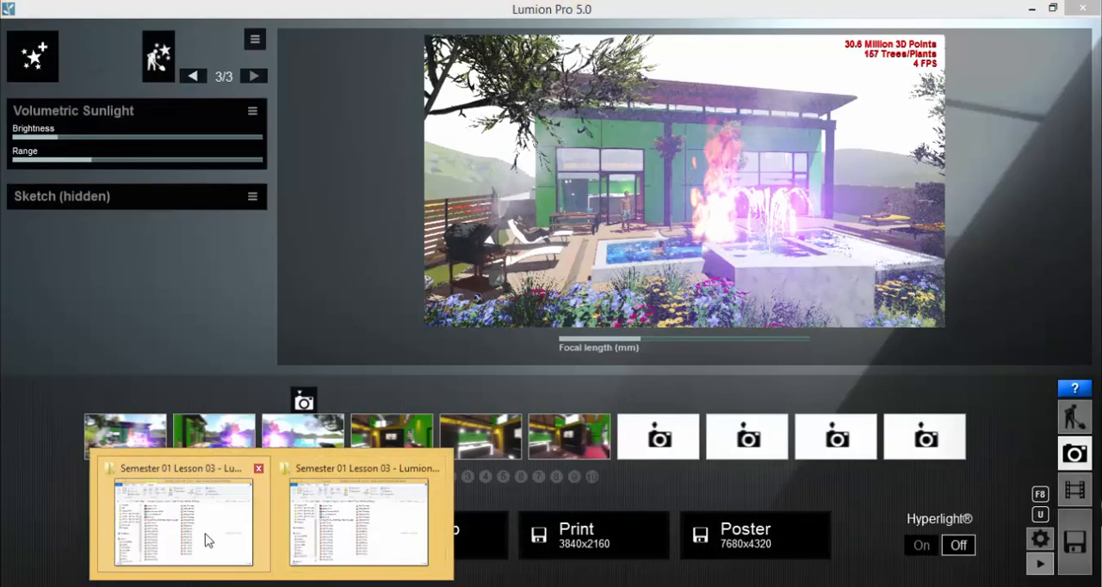
left_click(388, 511)
double_click(581, 270)
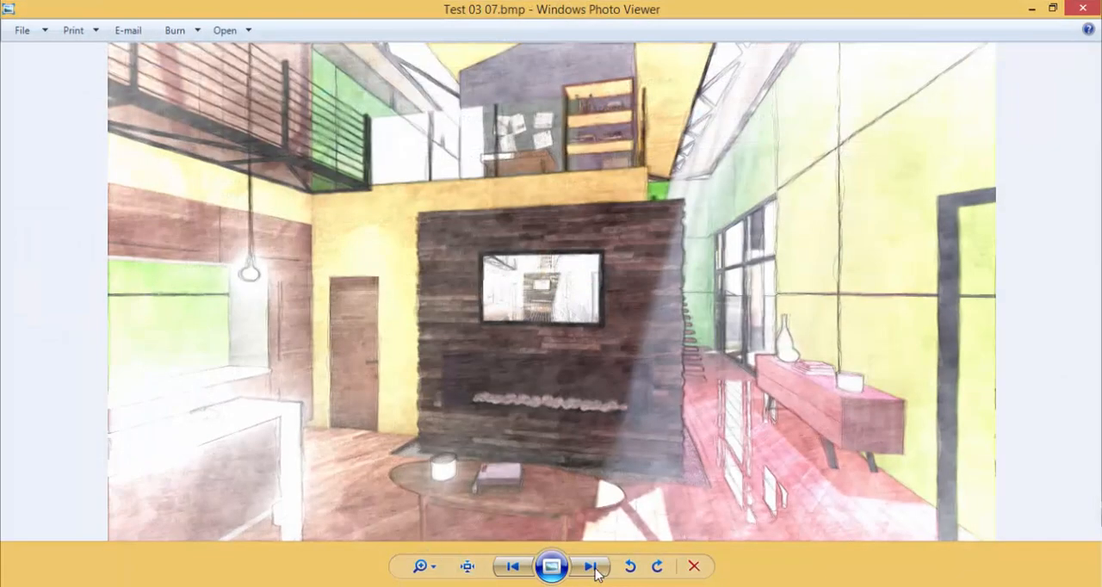
left_click(591, 567)
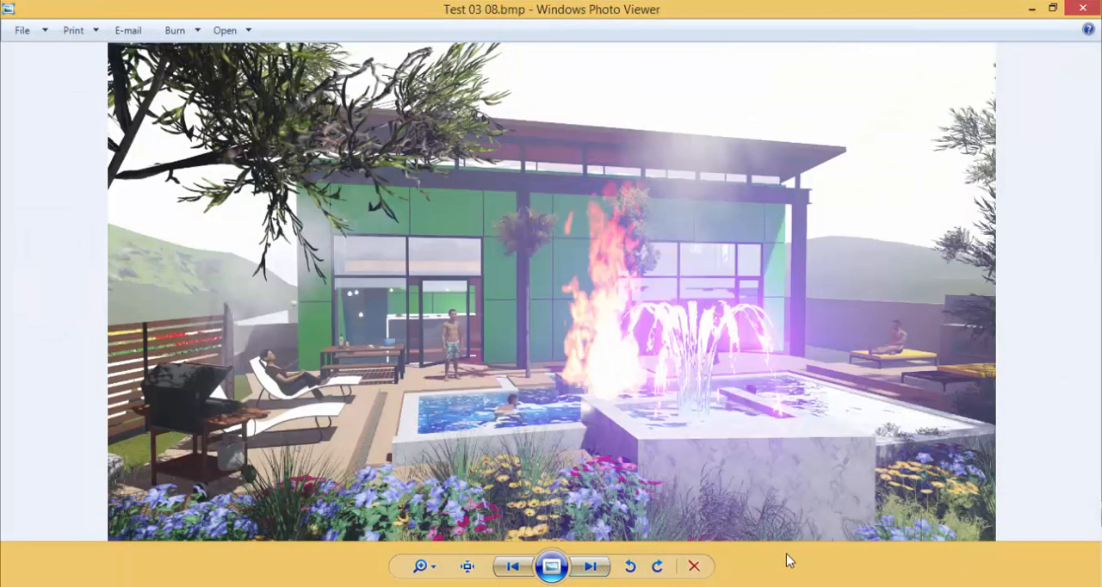